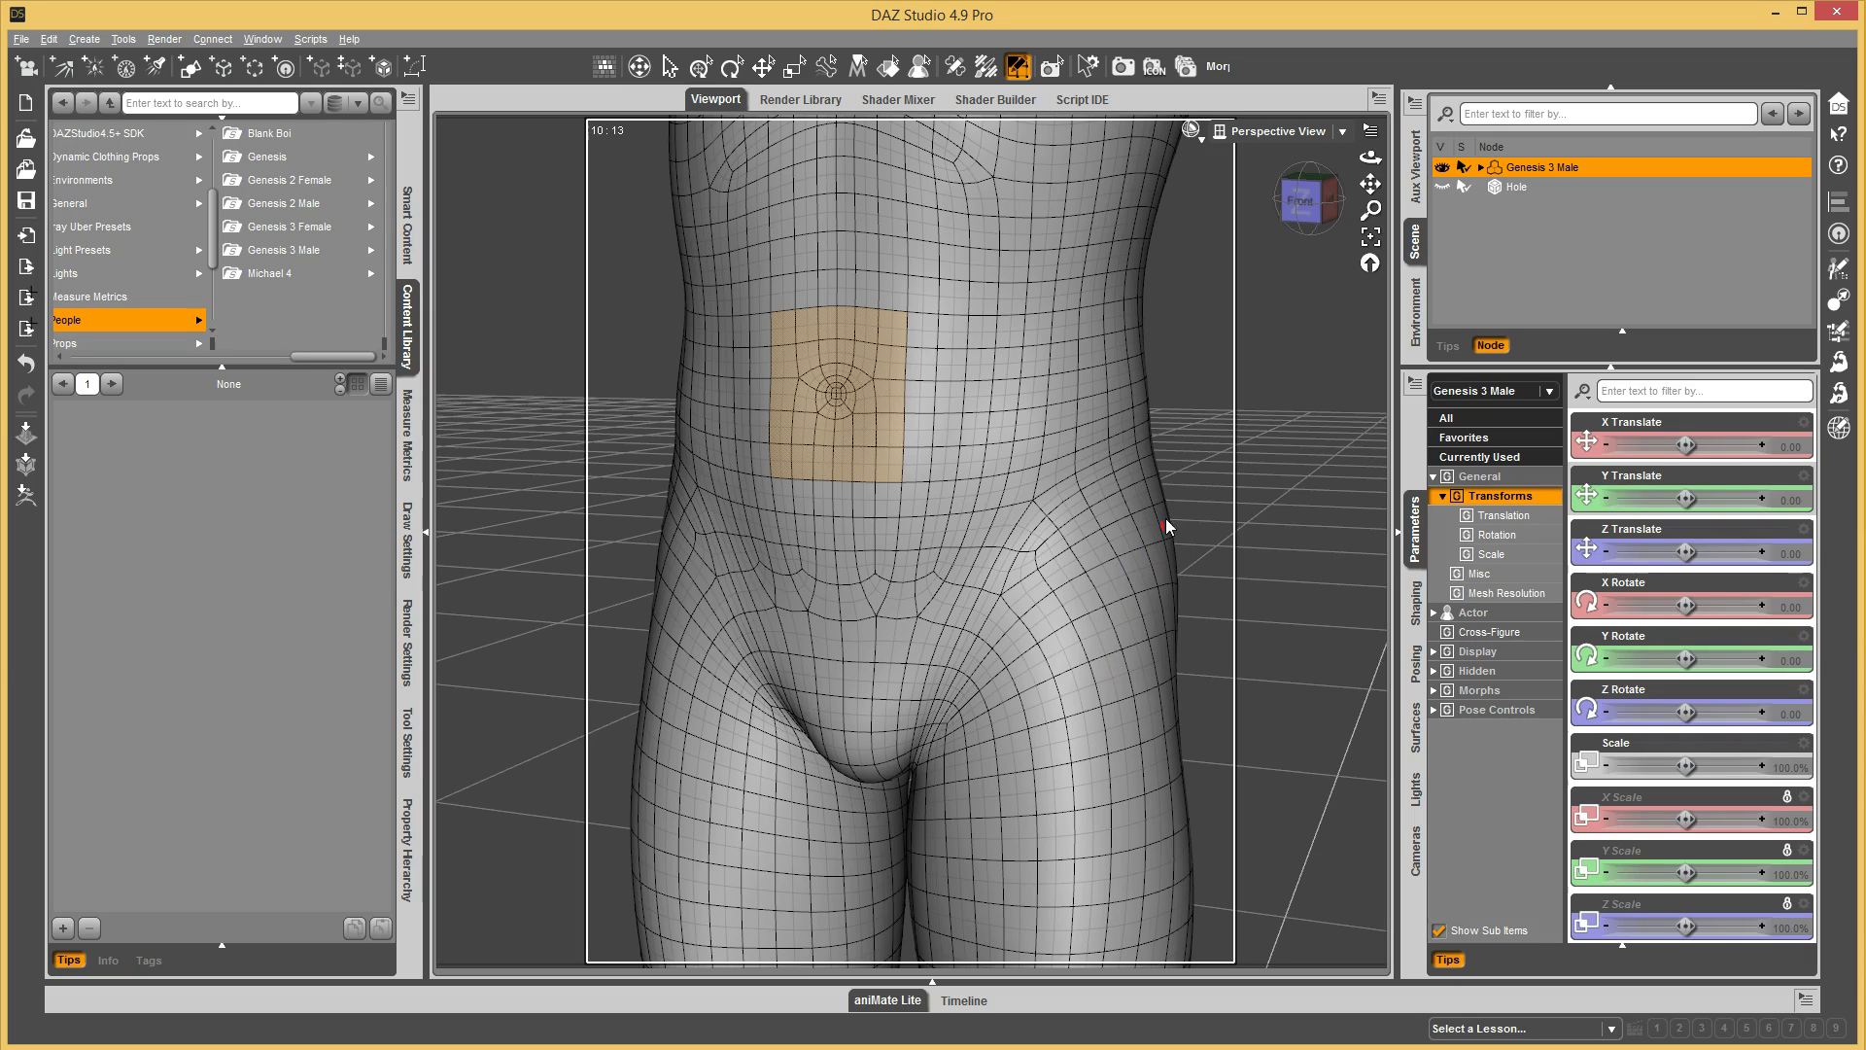
- Examine the selected square of faces on the front and back of the Genesis 3 Male torso
scroll(1028, 444, "down", 10)
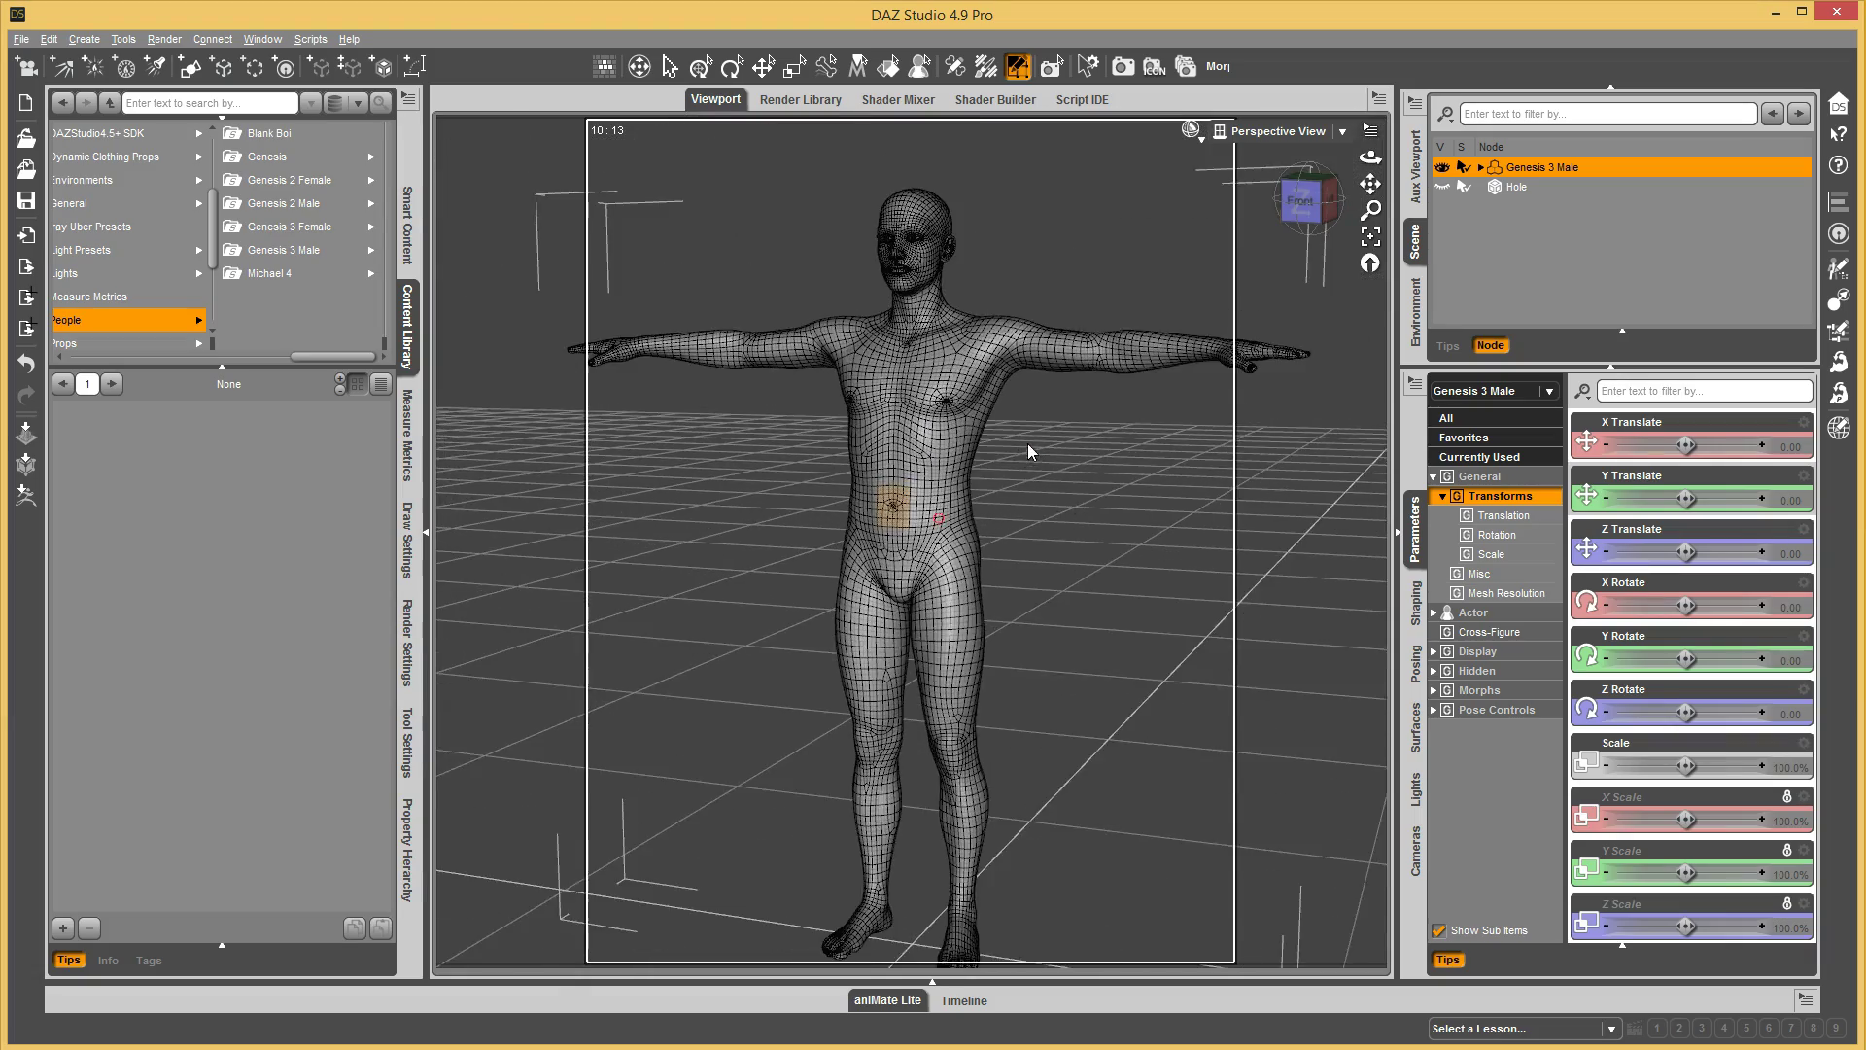
scroll(1021, 463, "up", 10)
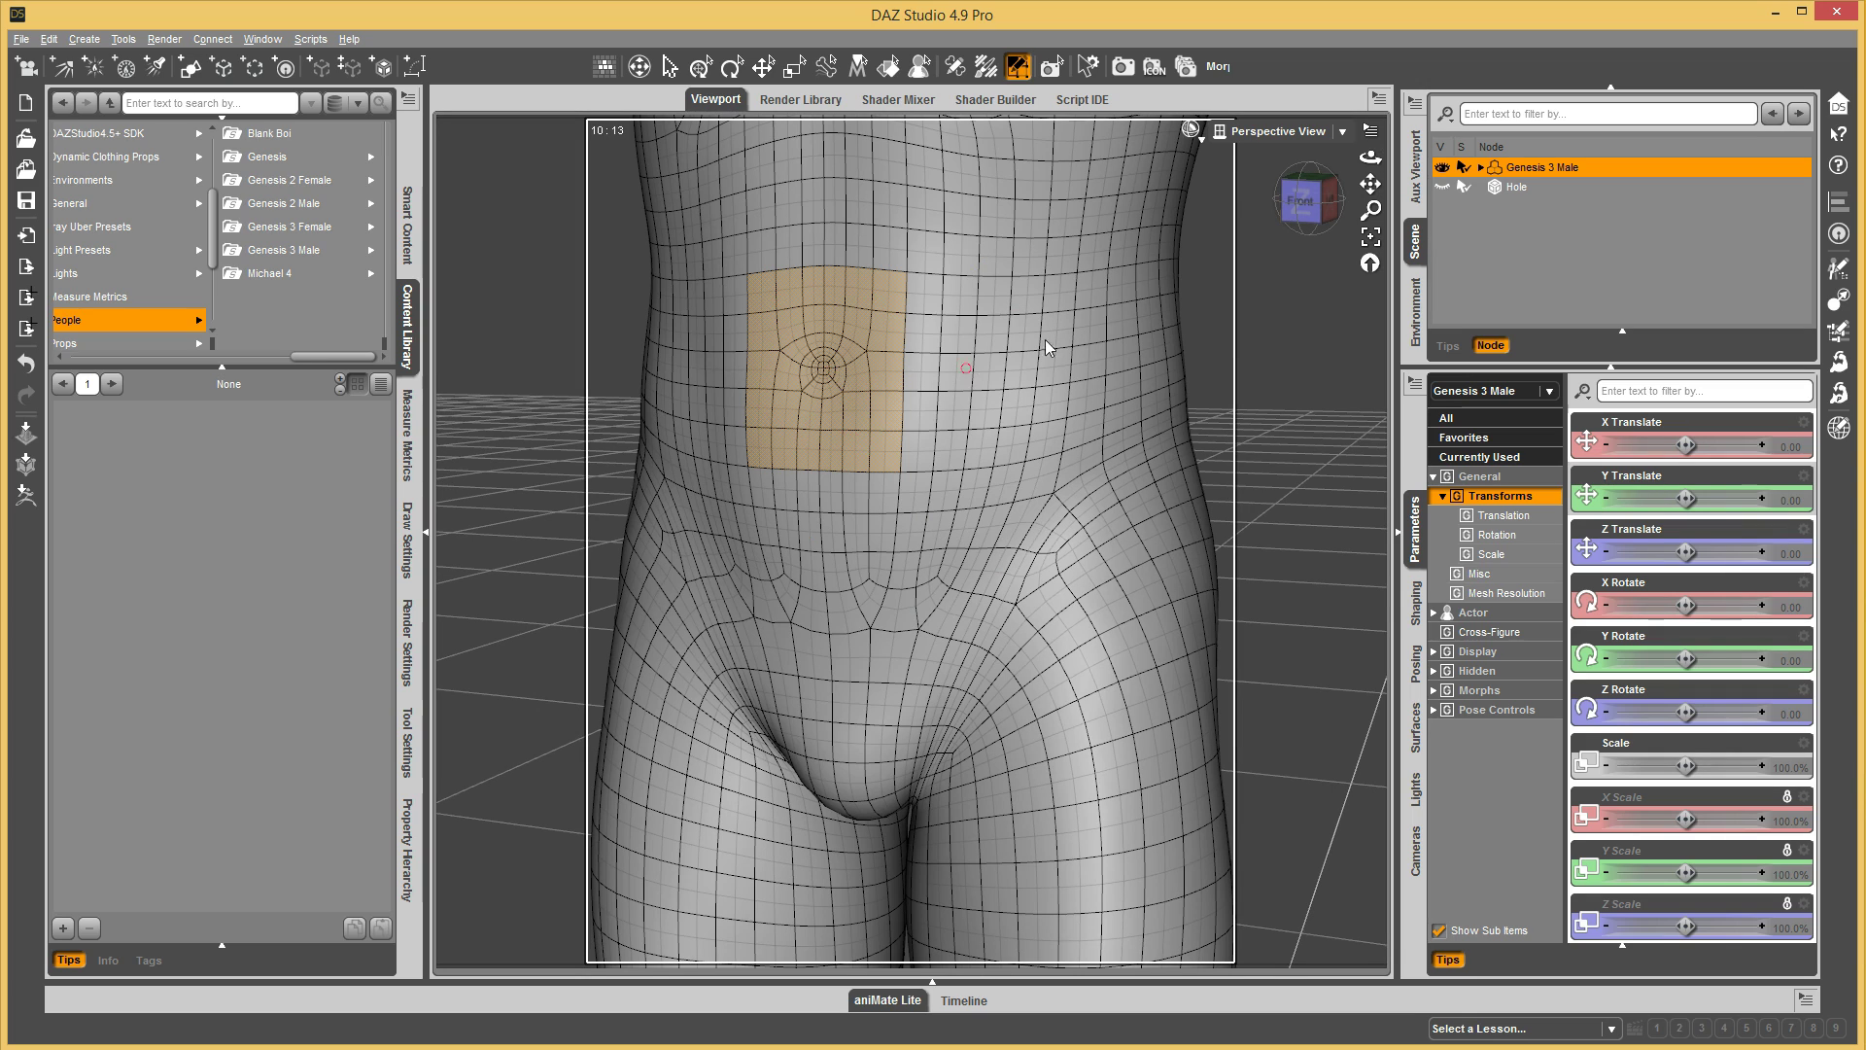
left_click_drag(1291, 207, 1011, 202)
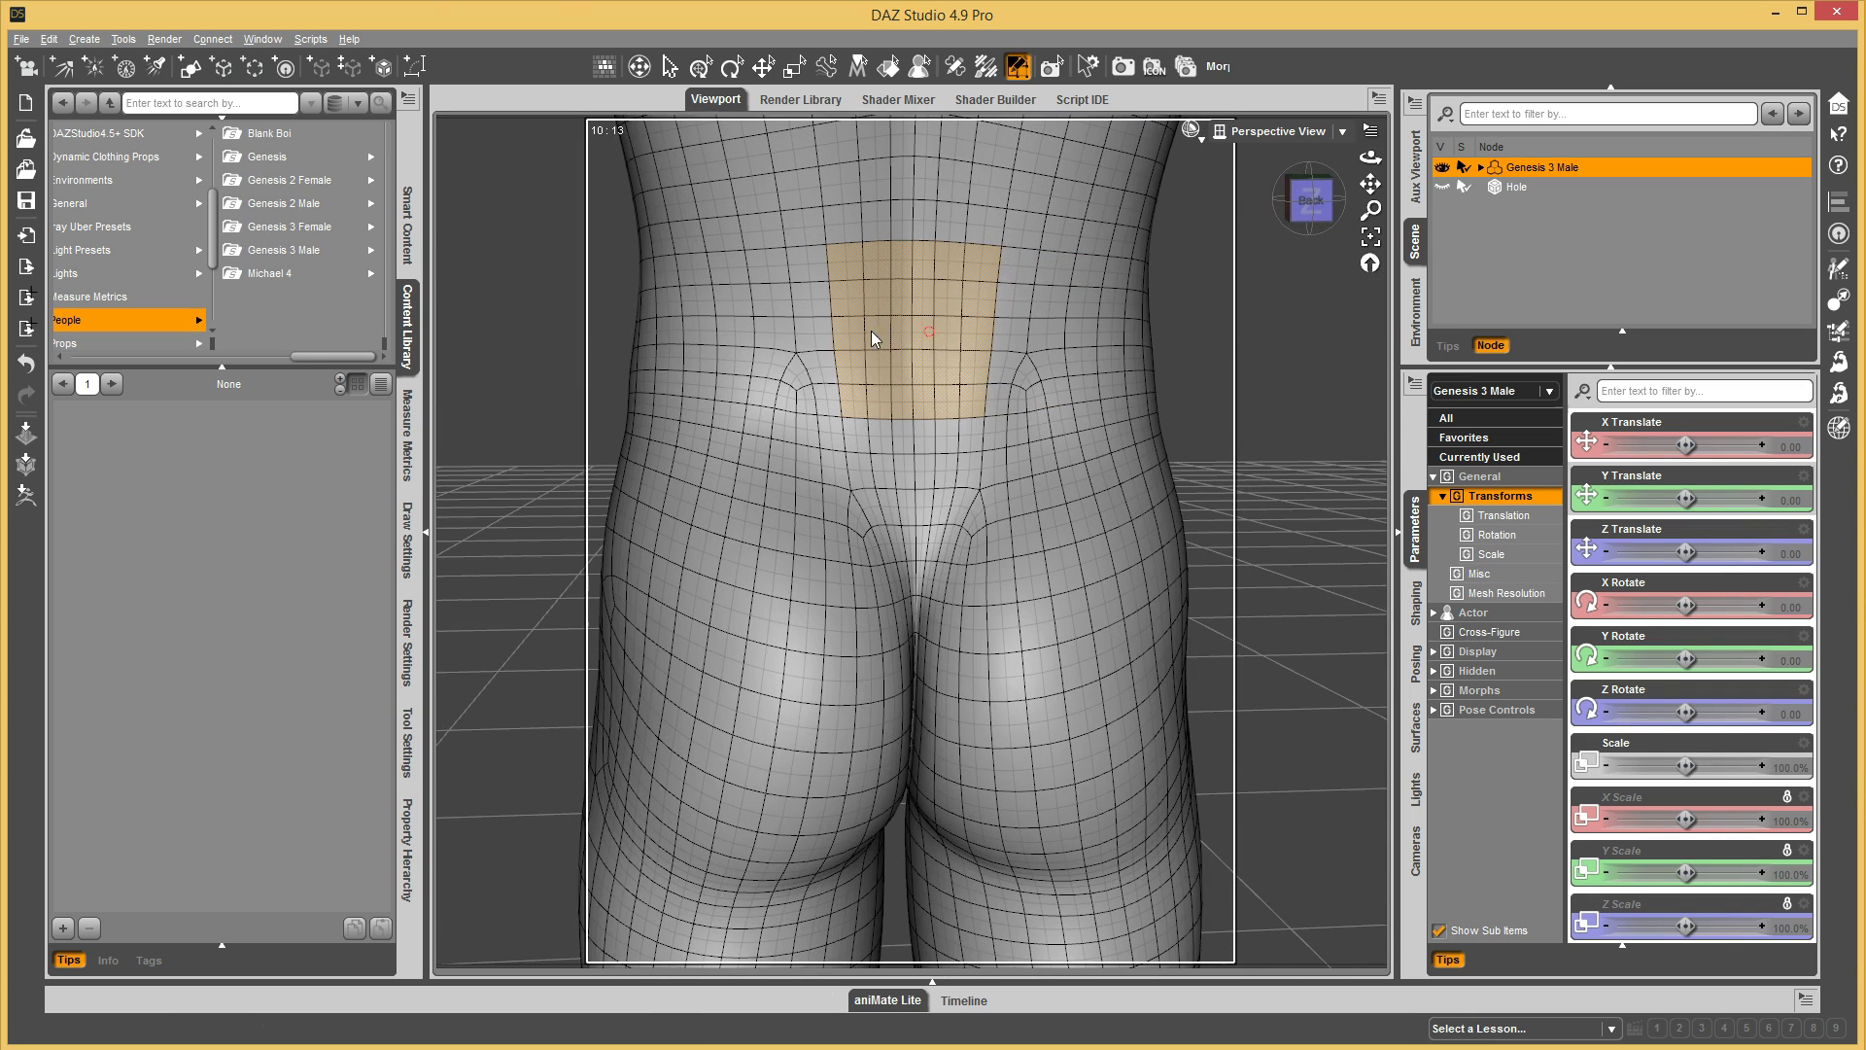
left_click(1281, 200)
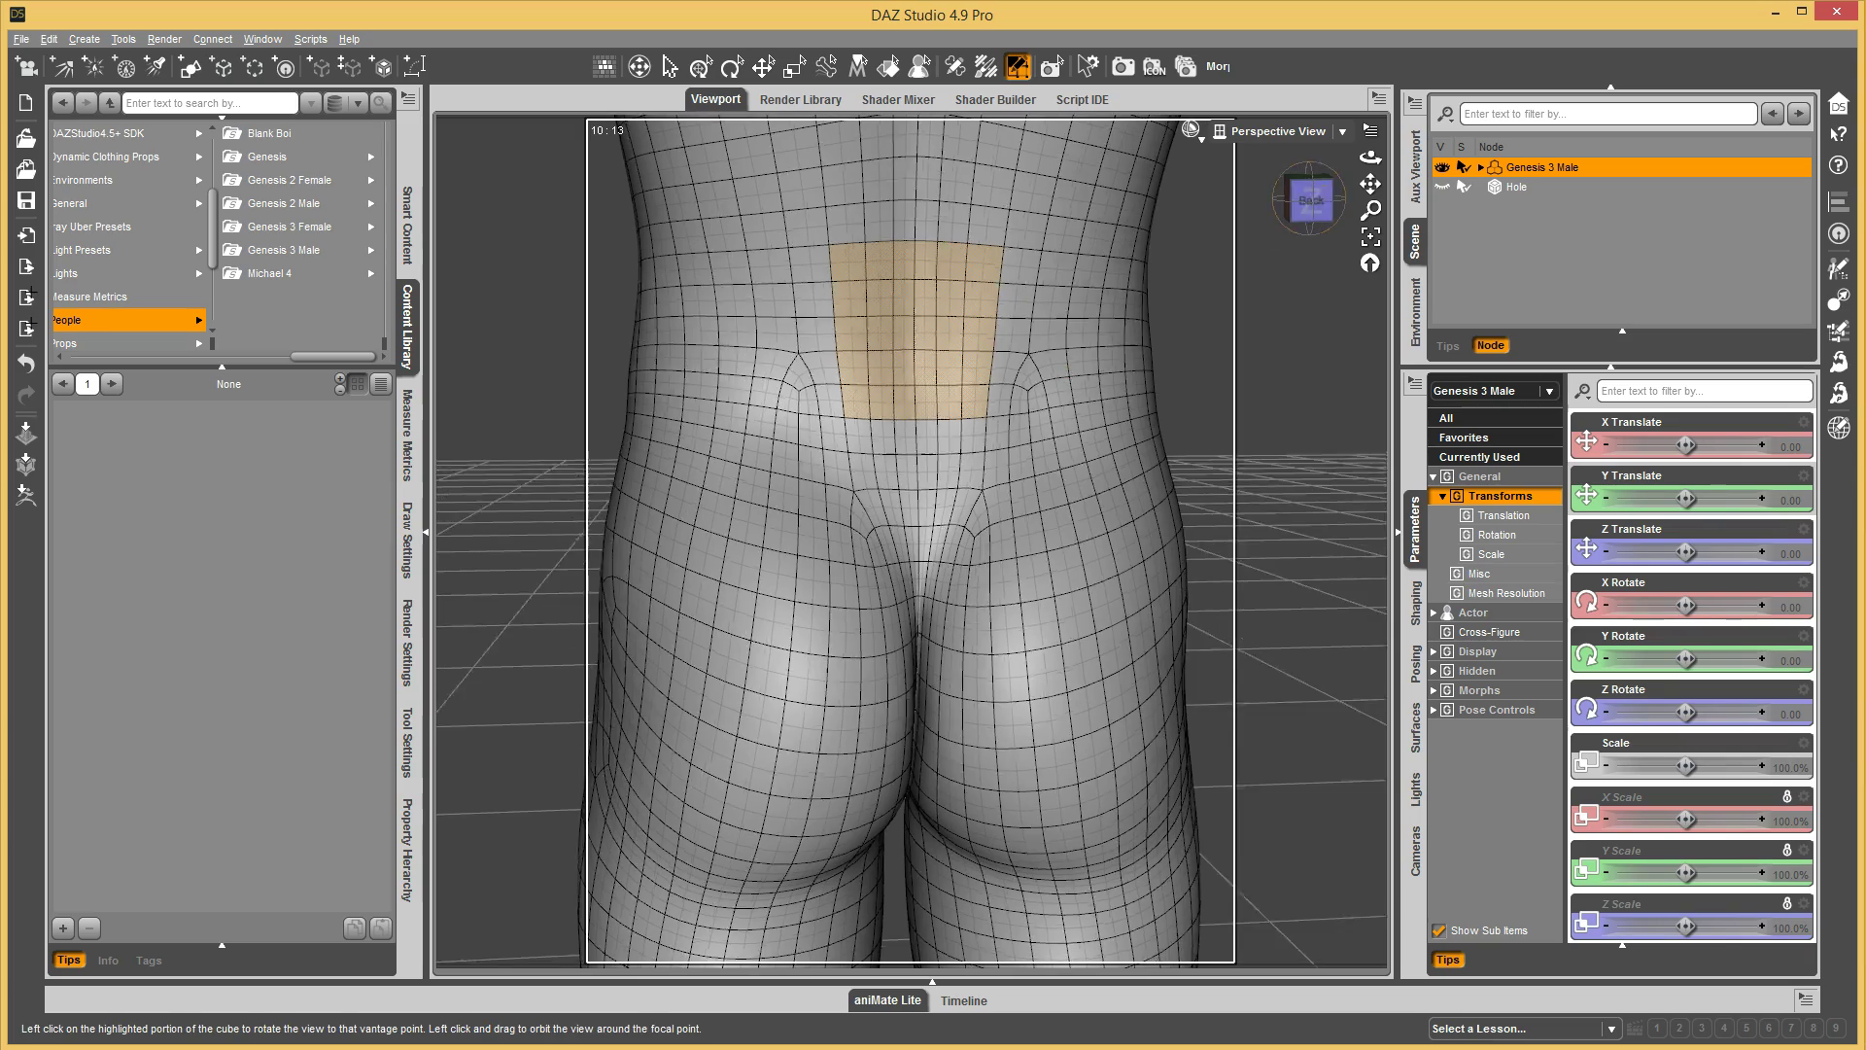
left_click(1281, 200)
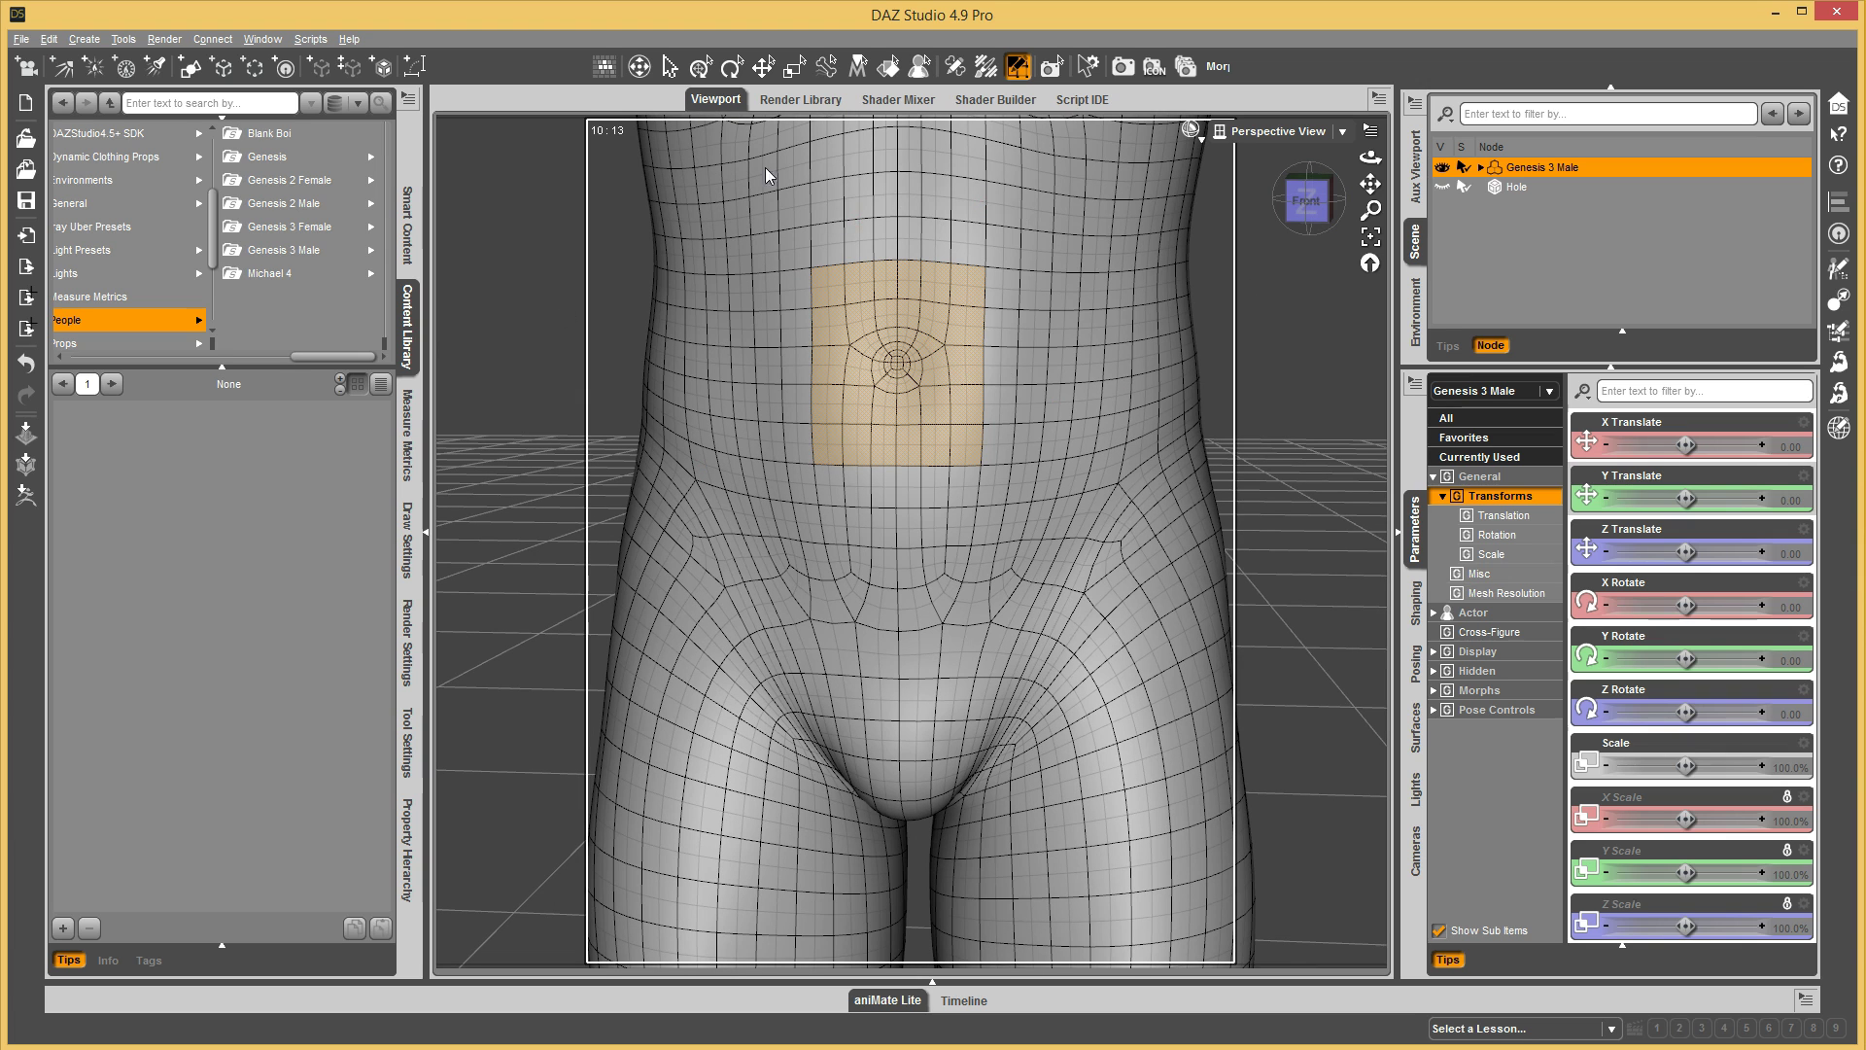
left_click_drag(1305, 207, 1275, 198)
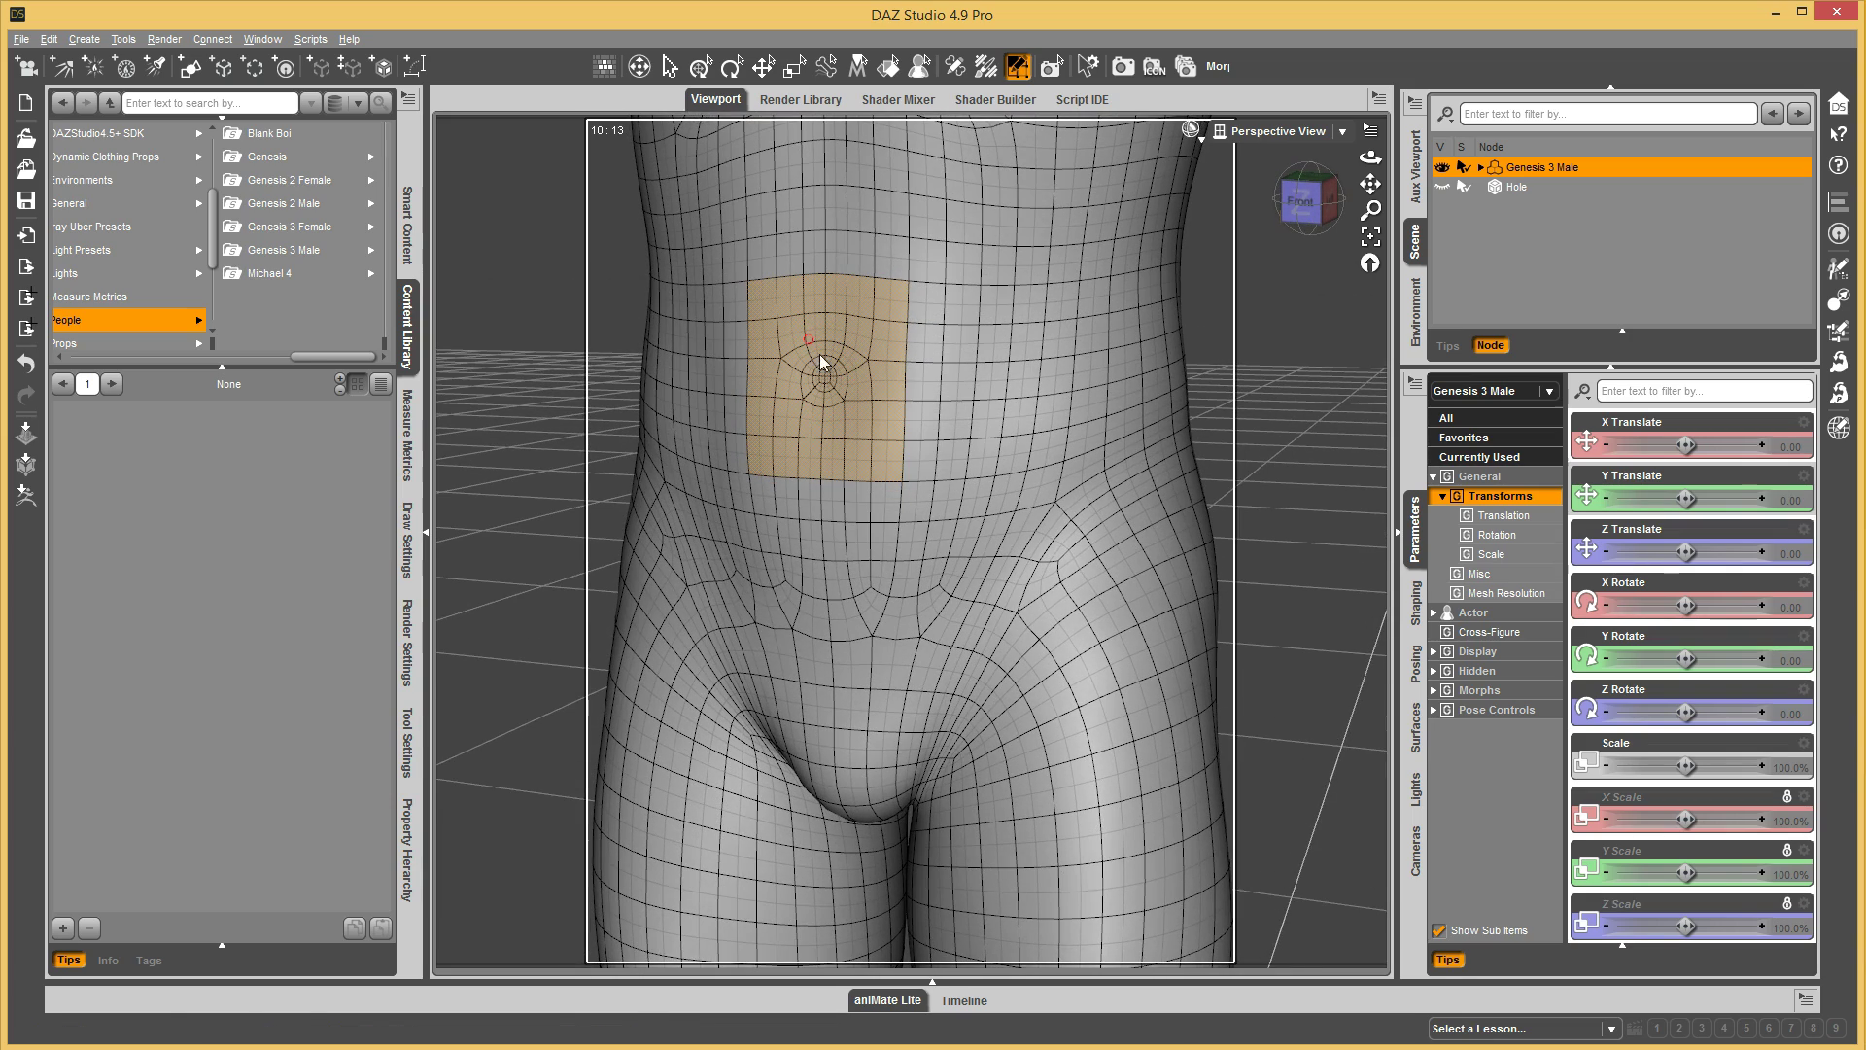
left_click_drag(1299, 202, 992, 296)
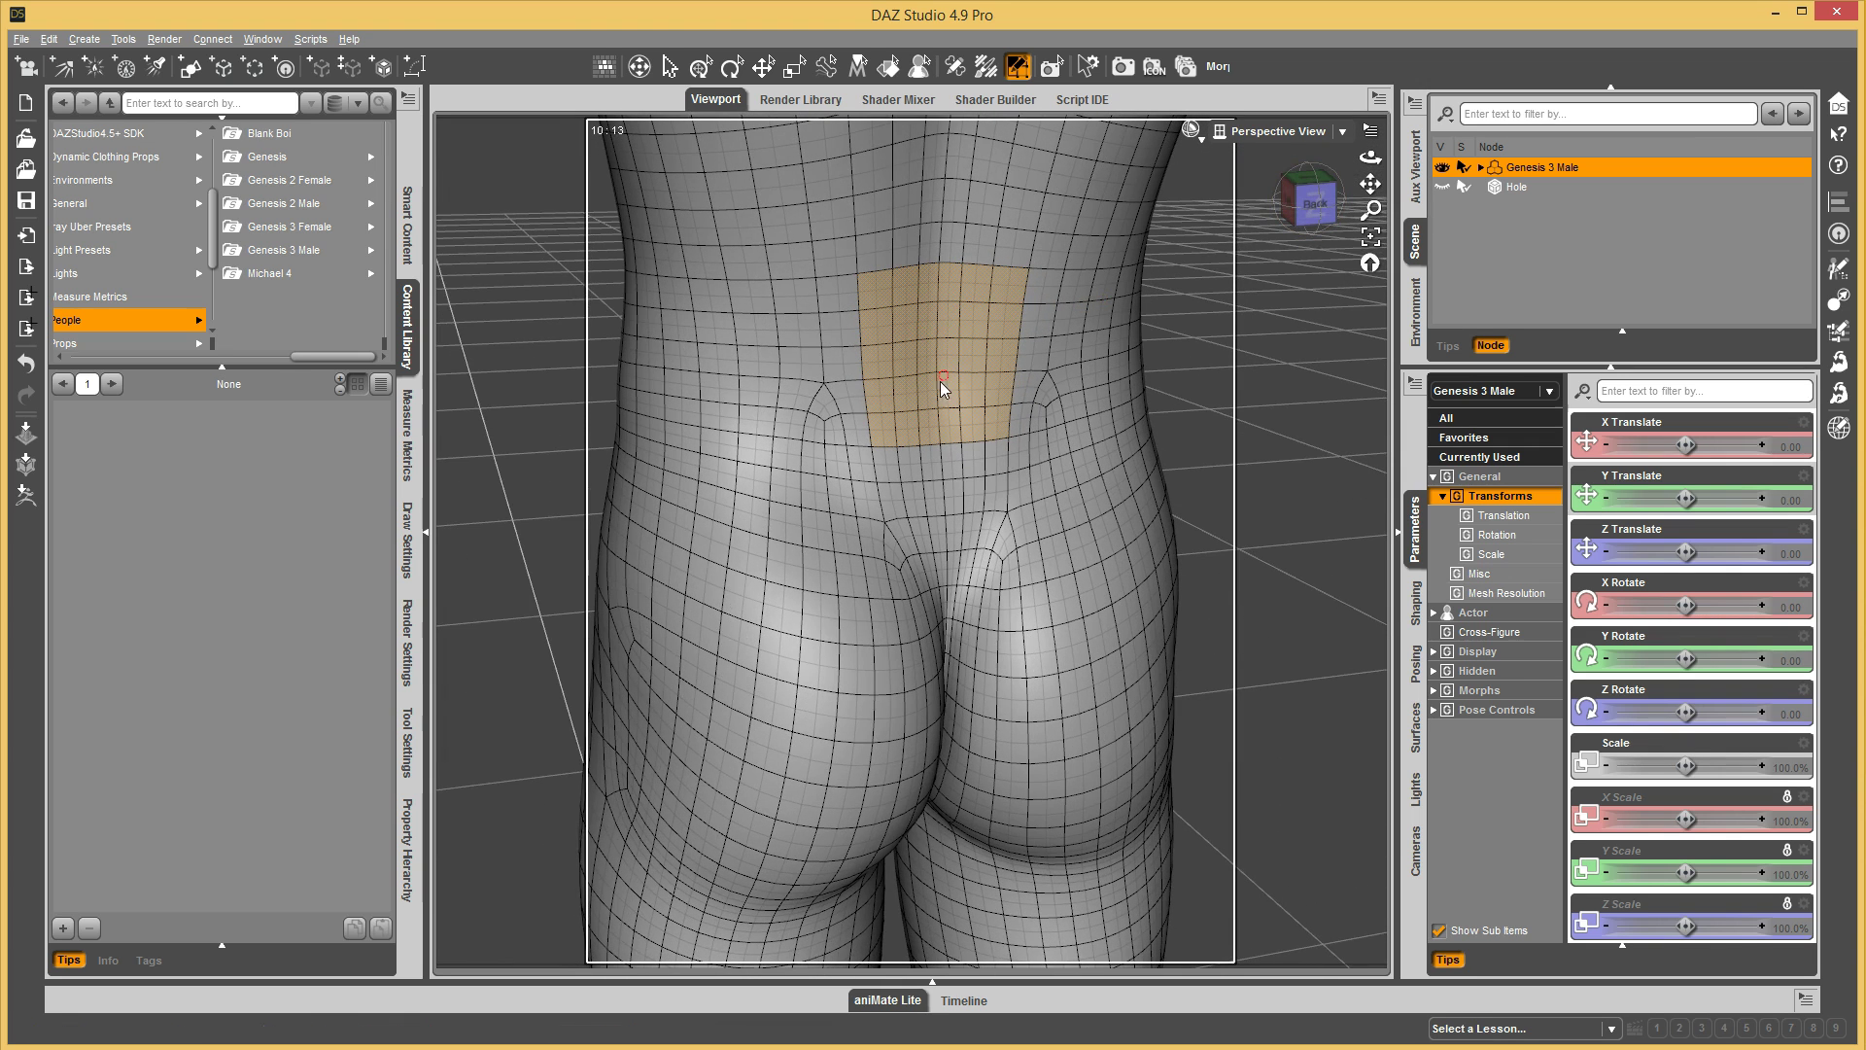
- Hide Genesis 3 Male to inspect the Hole object from back and front, and show the figure together with Hole again
left_click(1442, 168)
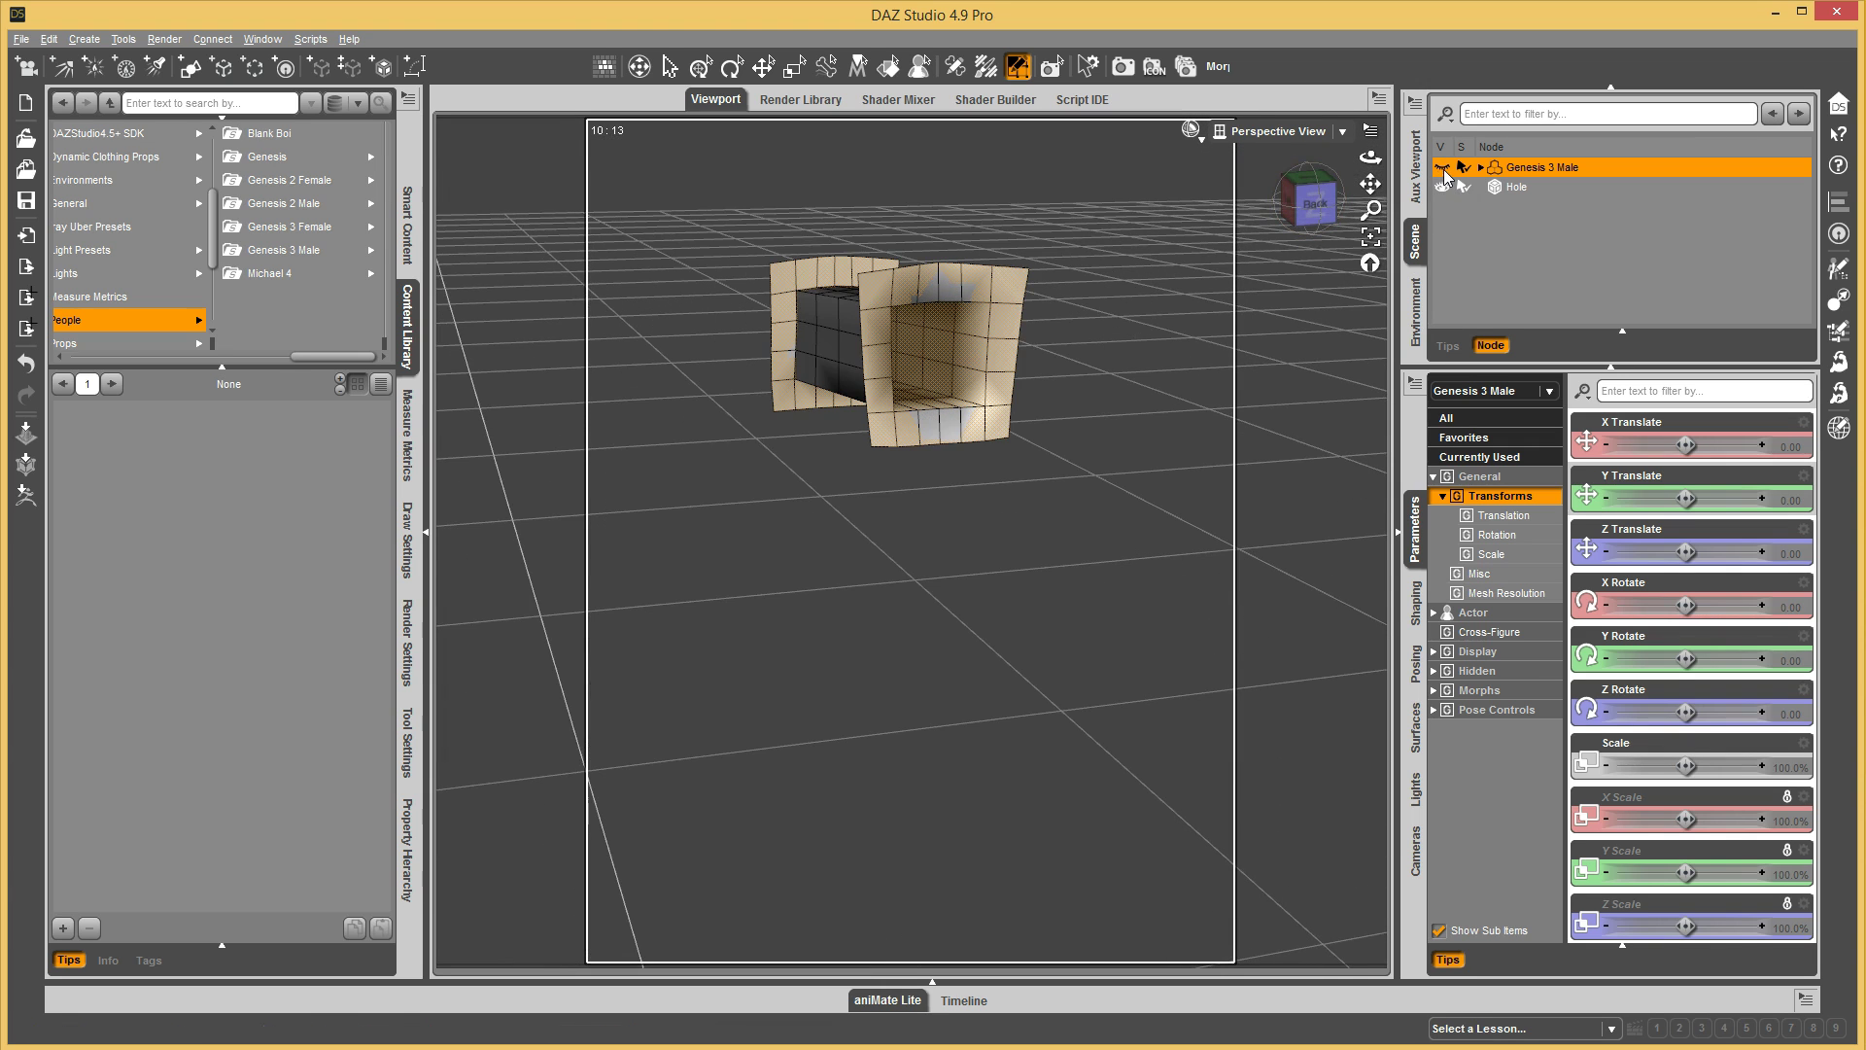
left_click(1550, 212)
left_click(1512, 187)
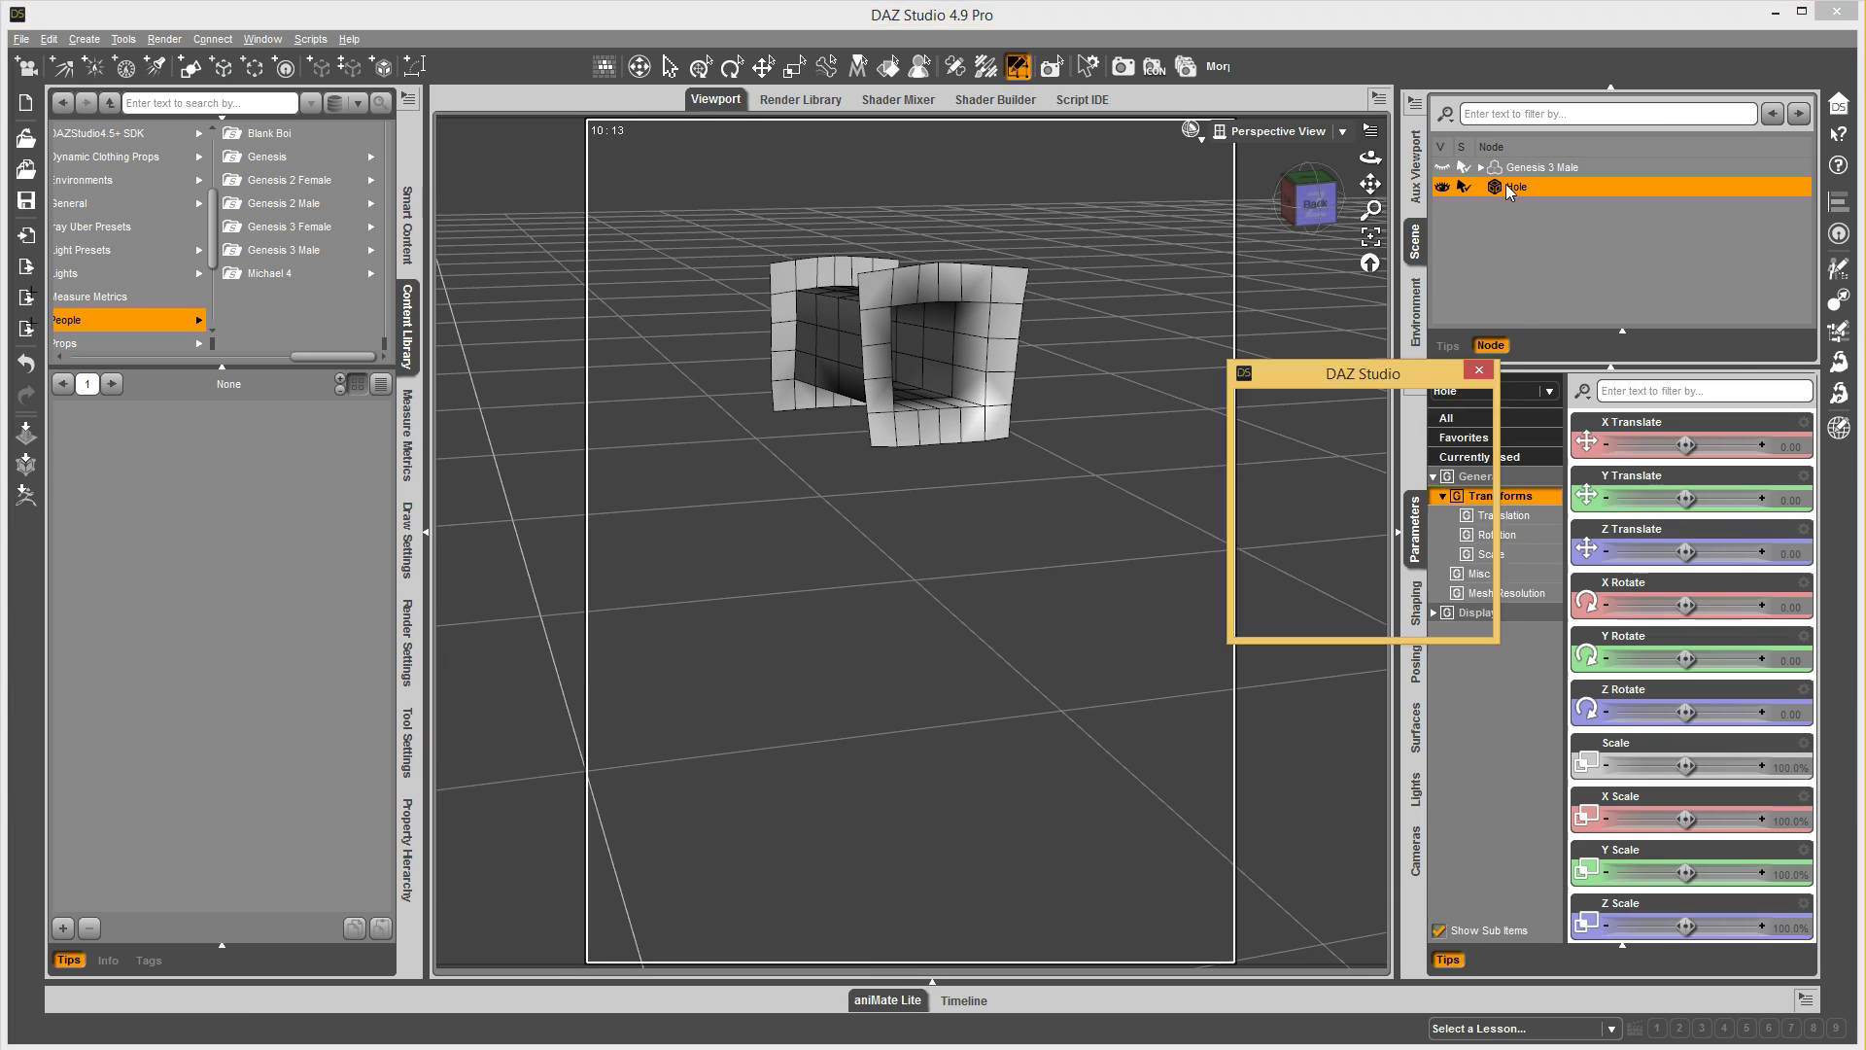
left_click_drag(1305, 204, 1030, 155)
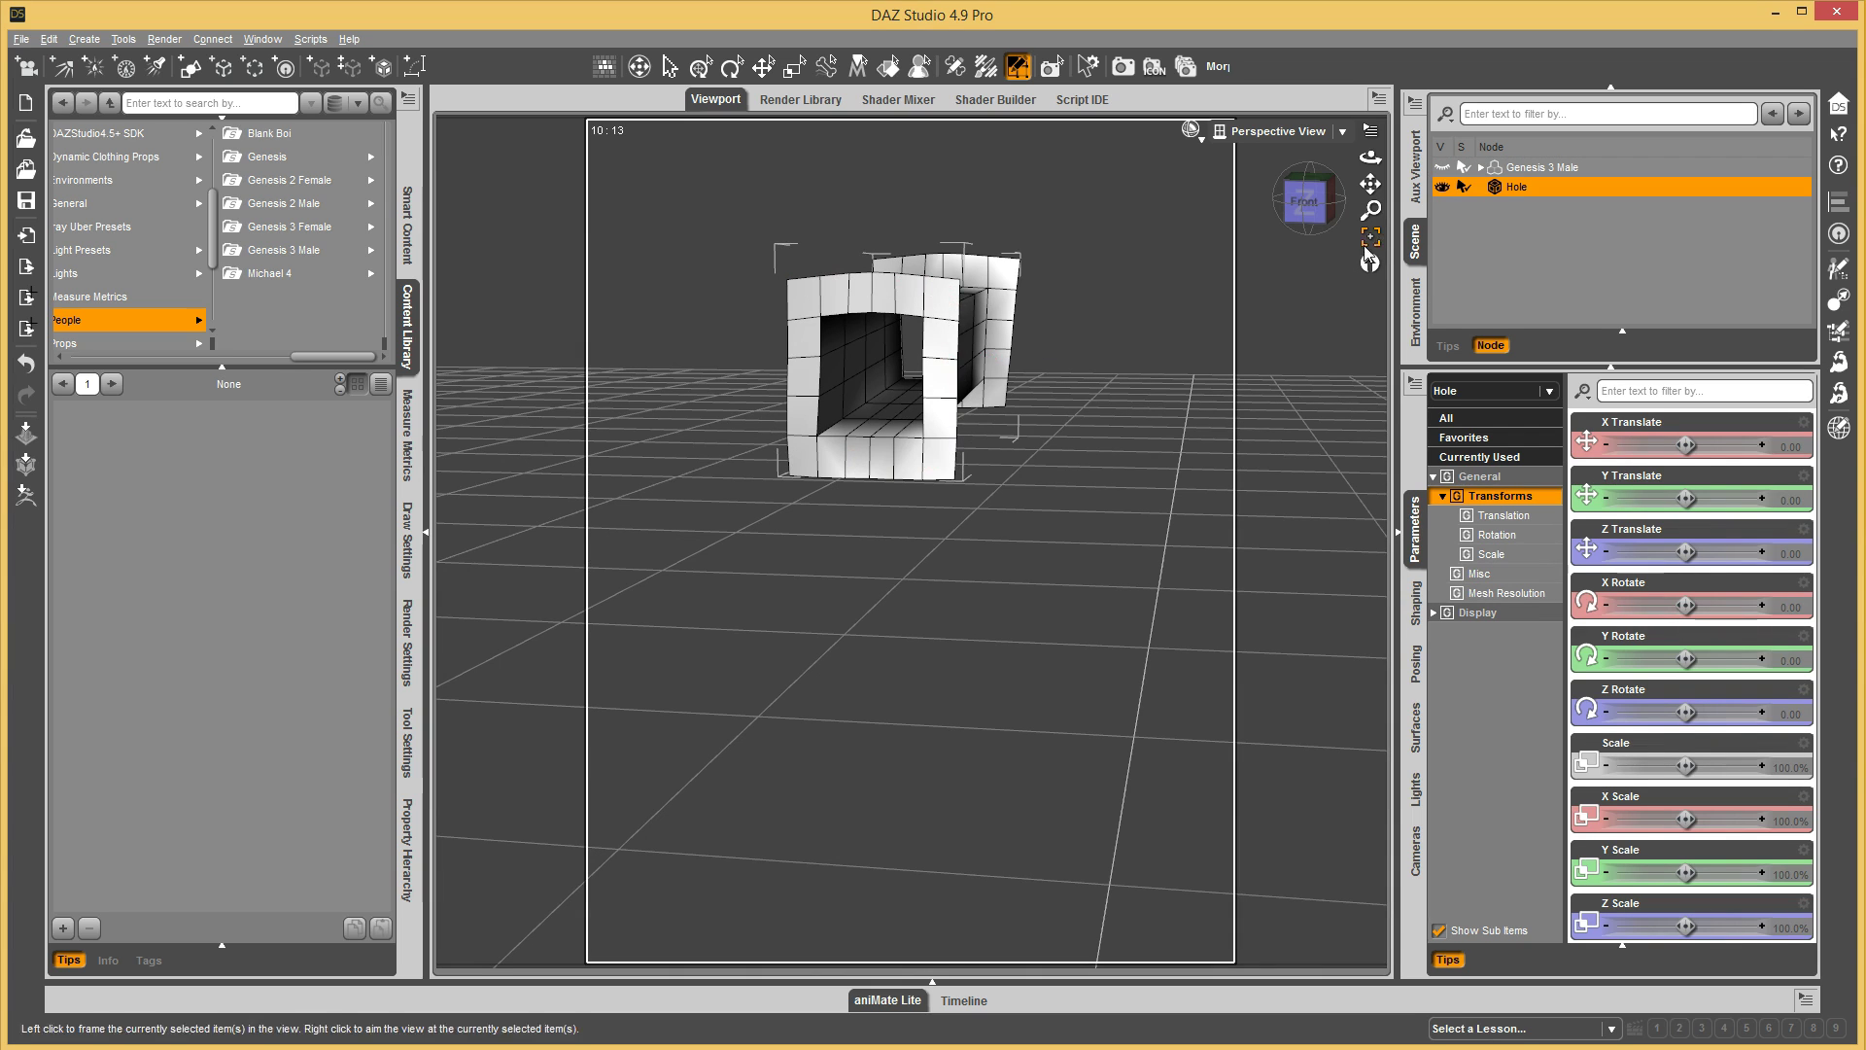
left_click(1442, 168)
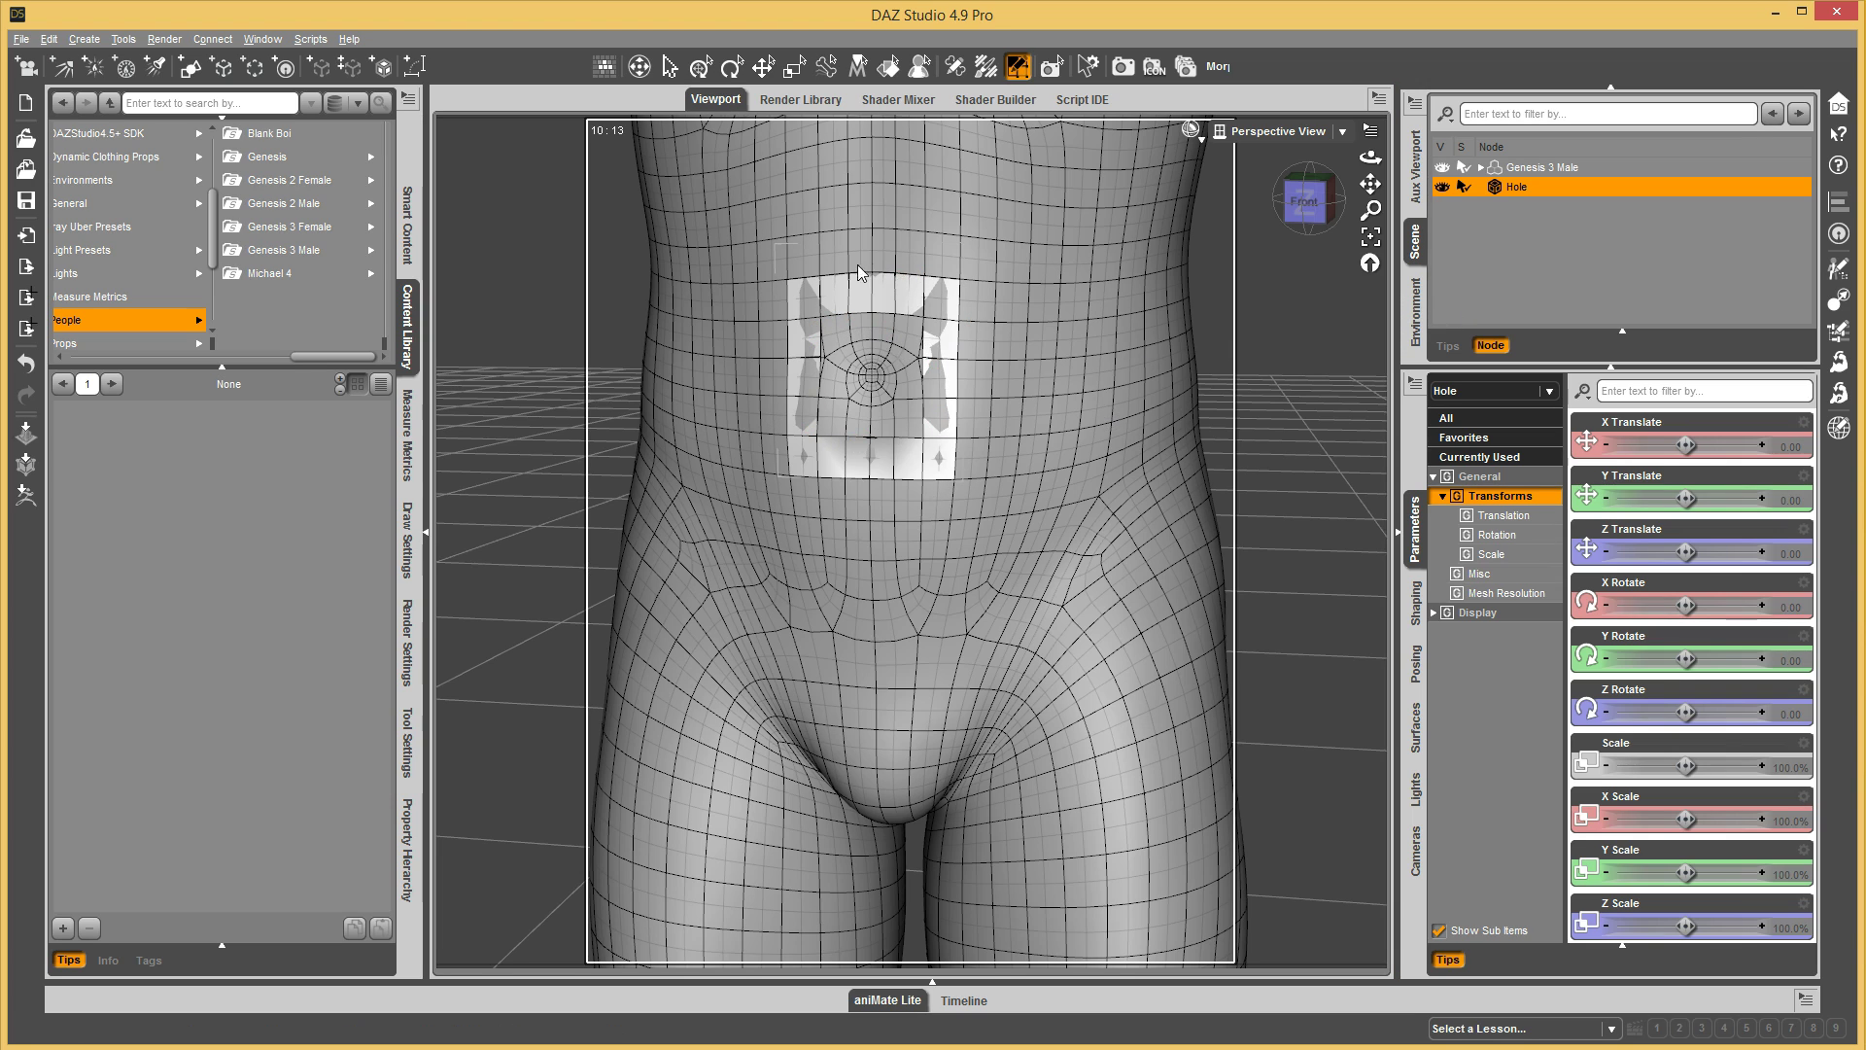
left_click(1443, 188)
left_click(1444, 189)
- Run the Transfer Utility from Genesis 3 Male to Hole with default item shapes and no projection template
left_click(1837, 307)
left_click(1072, 382)
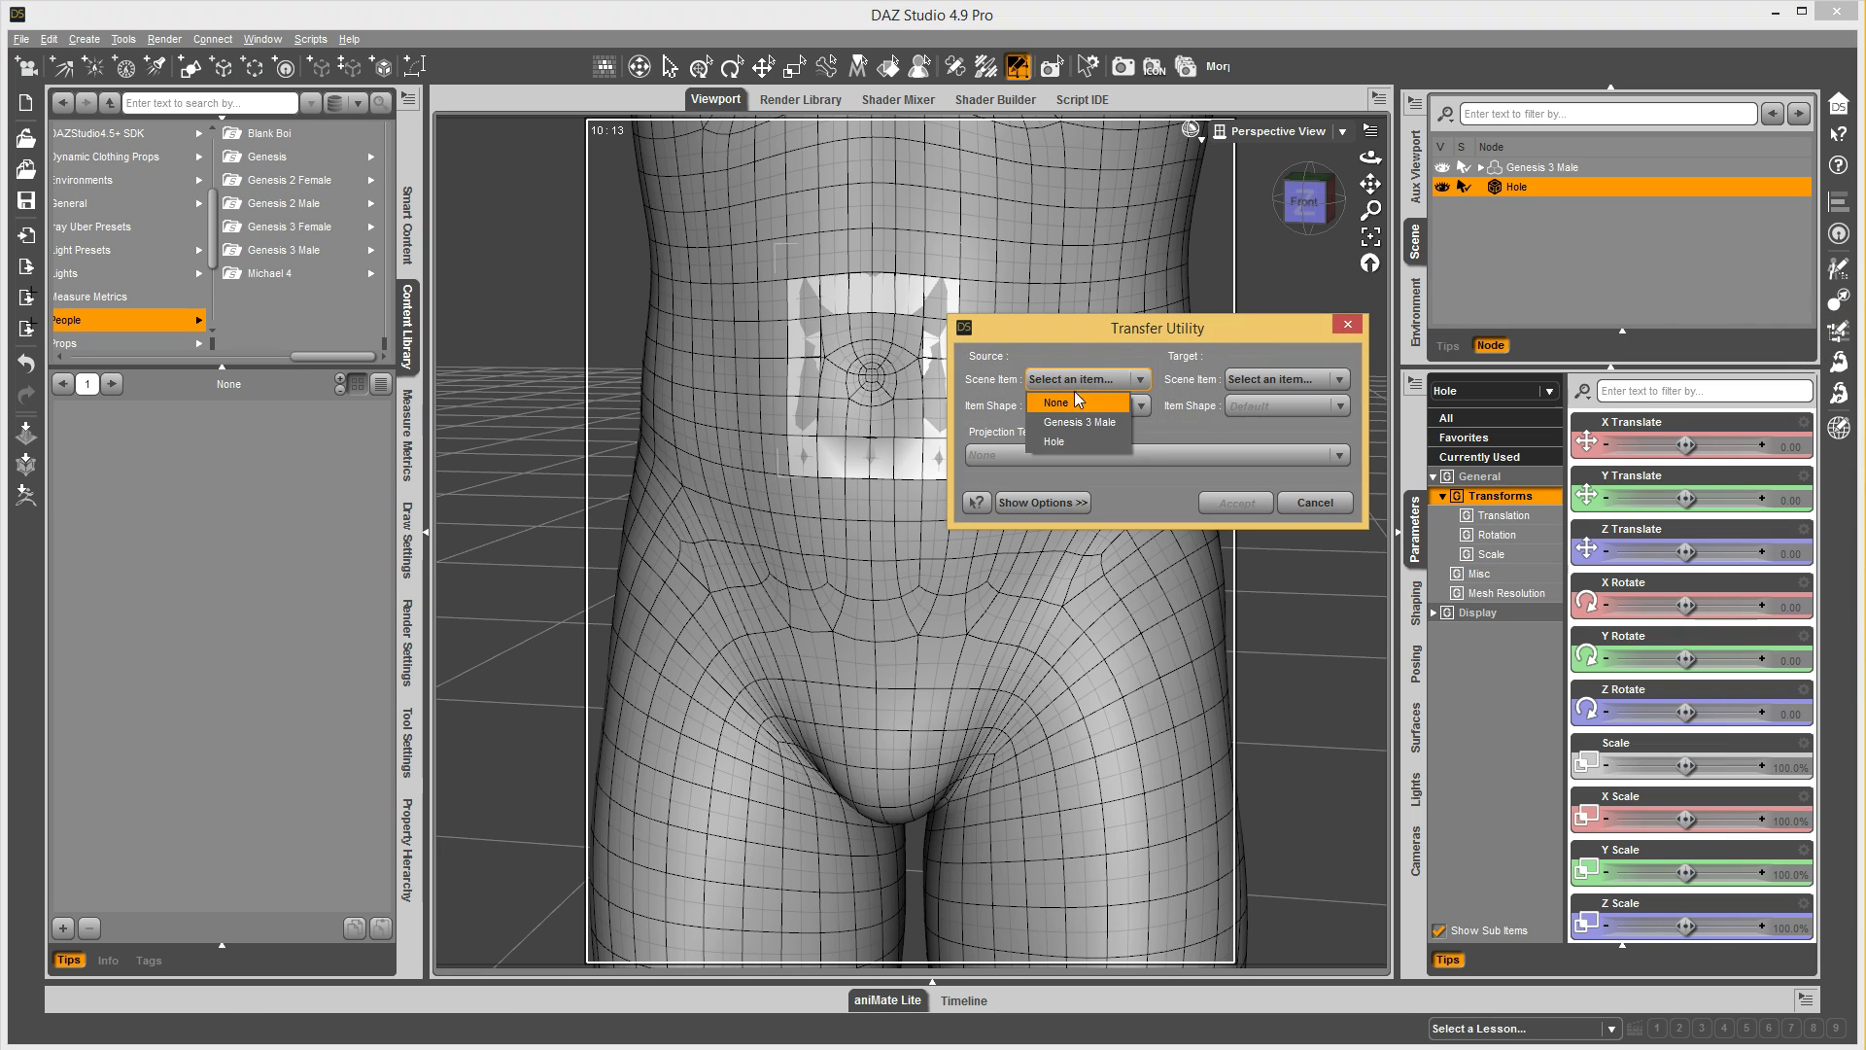
left_click(1086, 422)
left_click(1293, 379)
left_click(1295, 434)
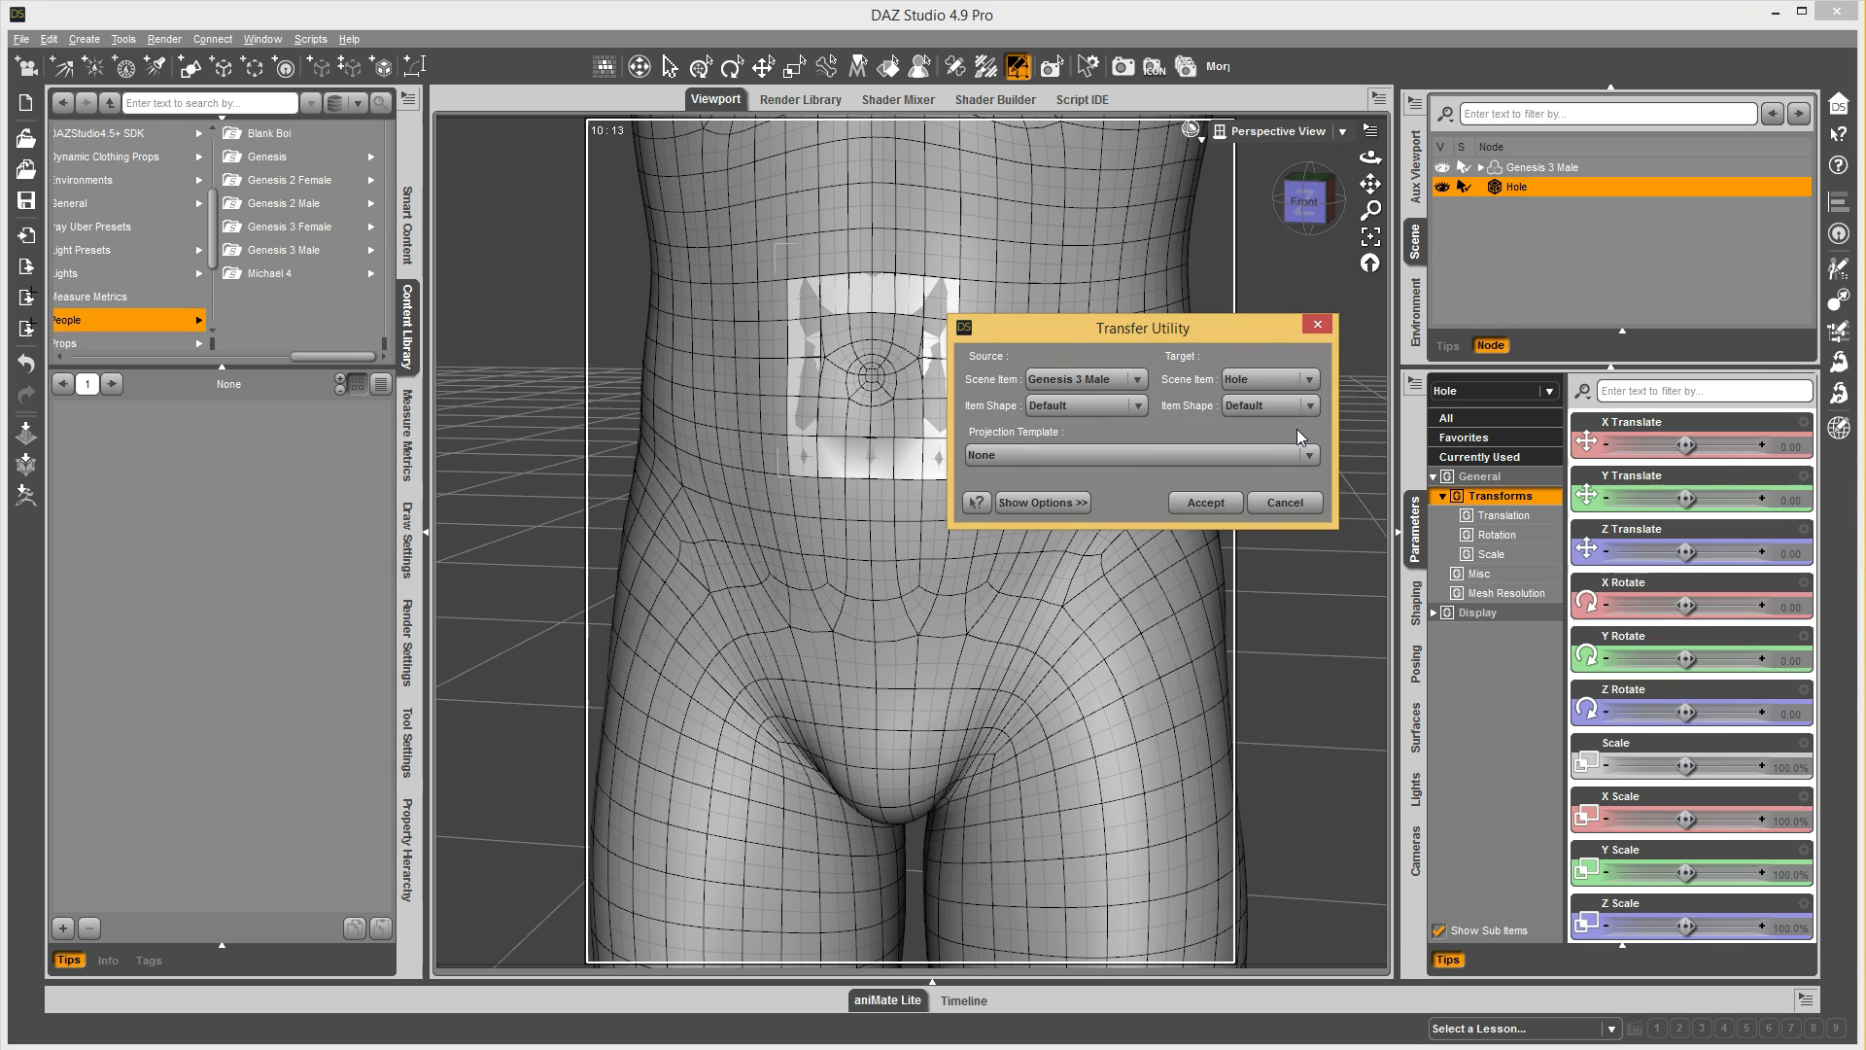
left_click(1206, 498)
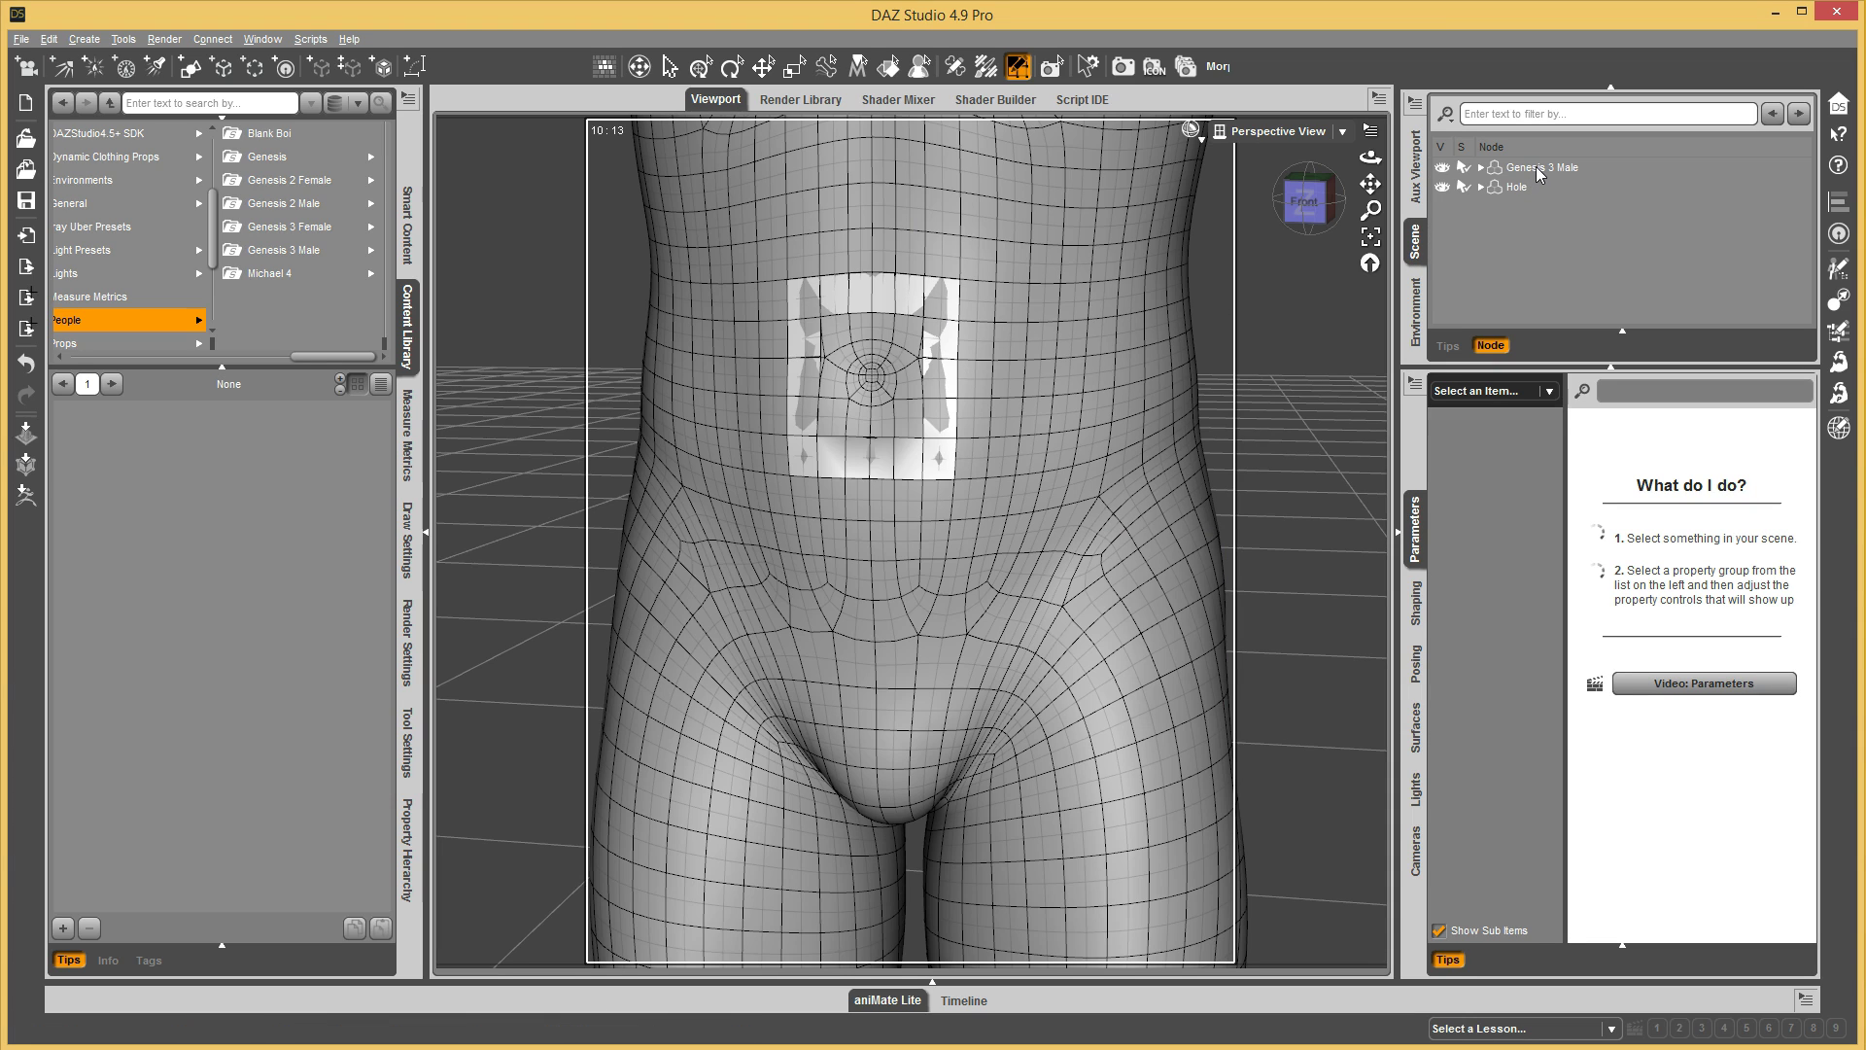
- Try the Bend setting on the figure's Abdomen Lower bone
left_click(700, 66)
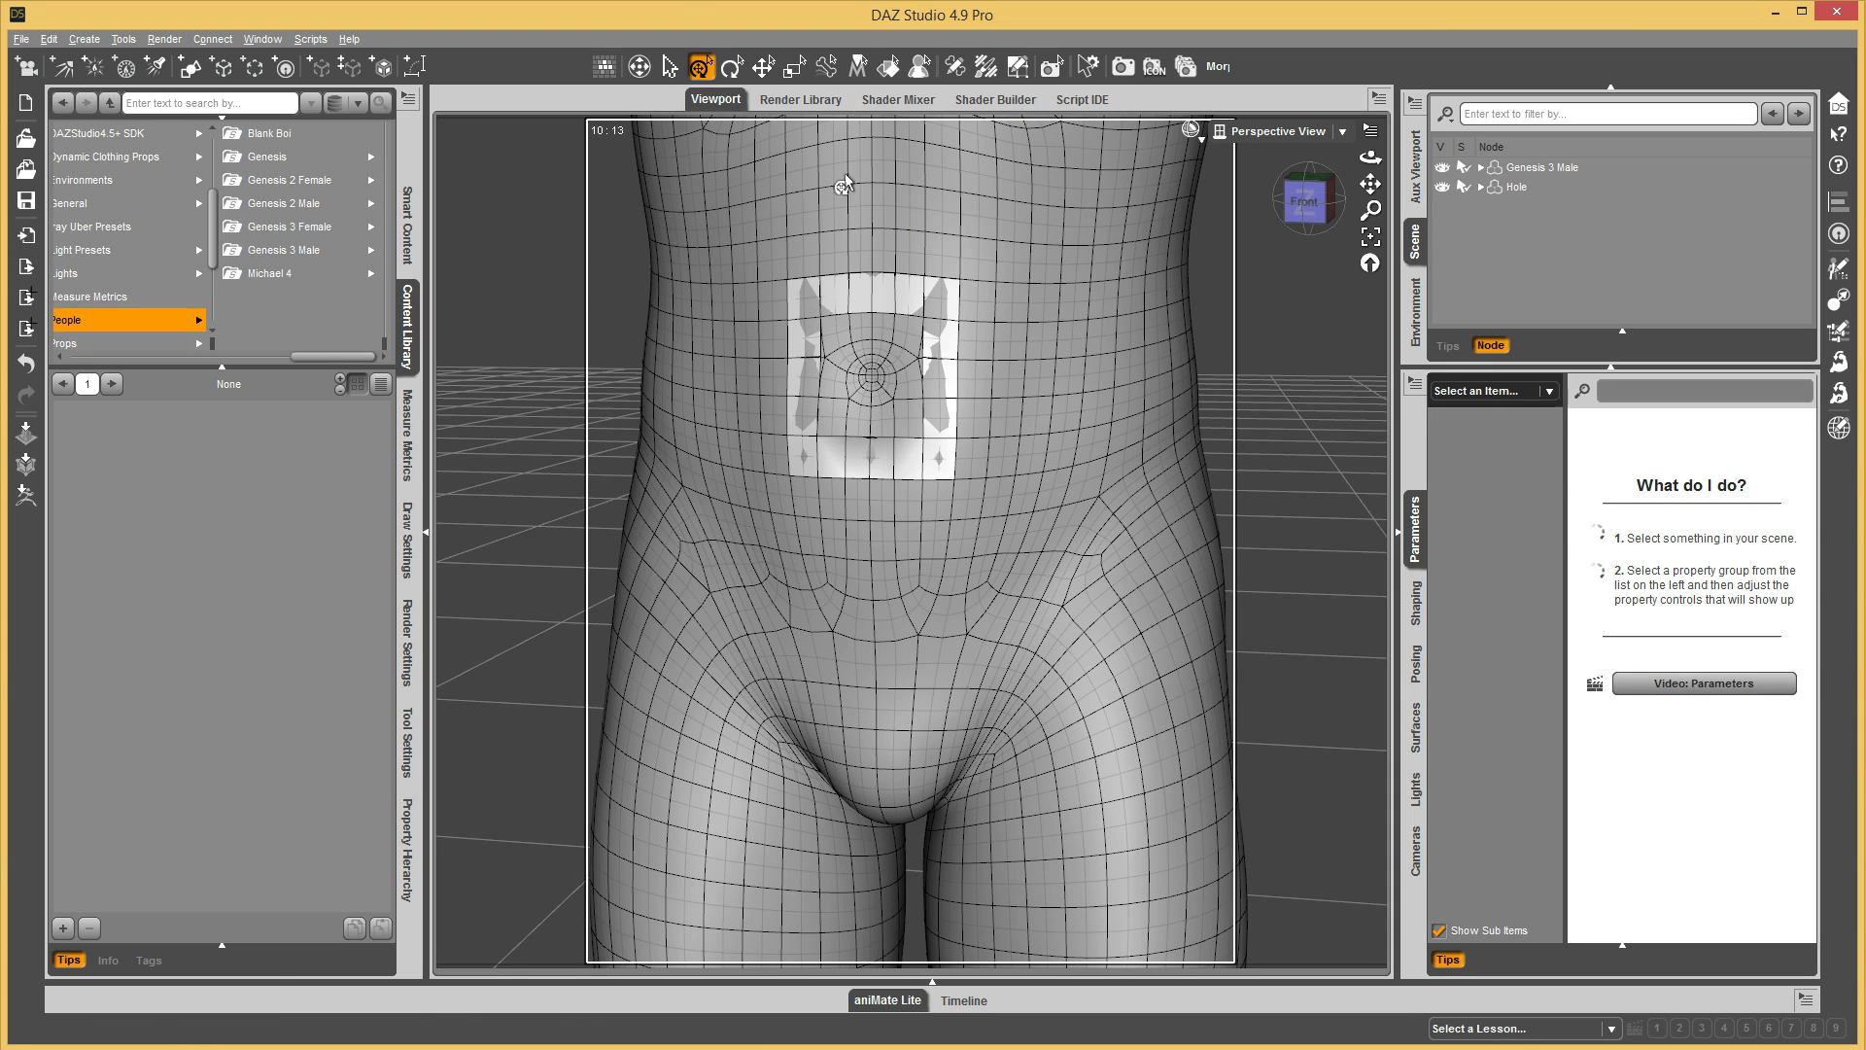
left_click(1055, 342)
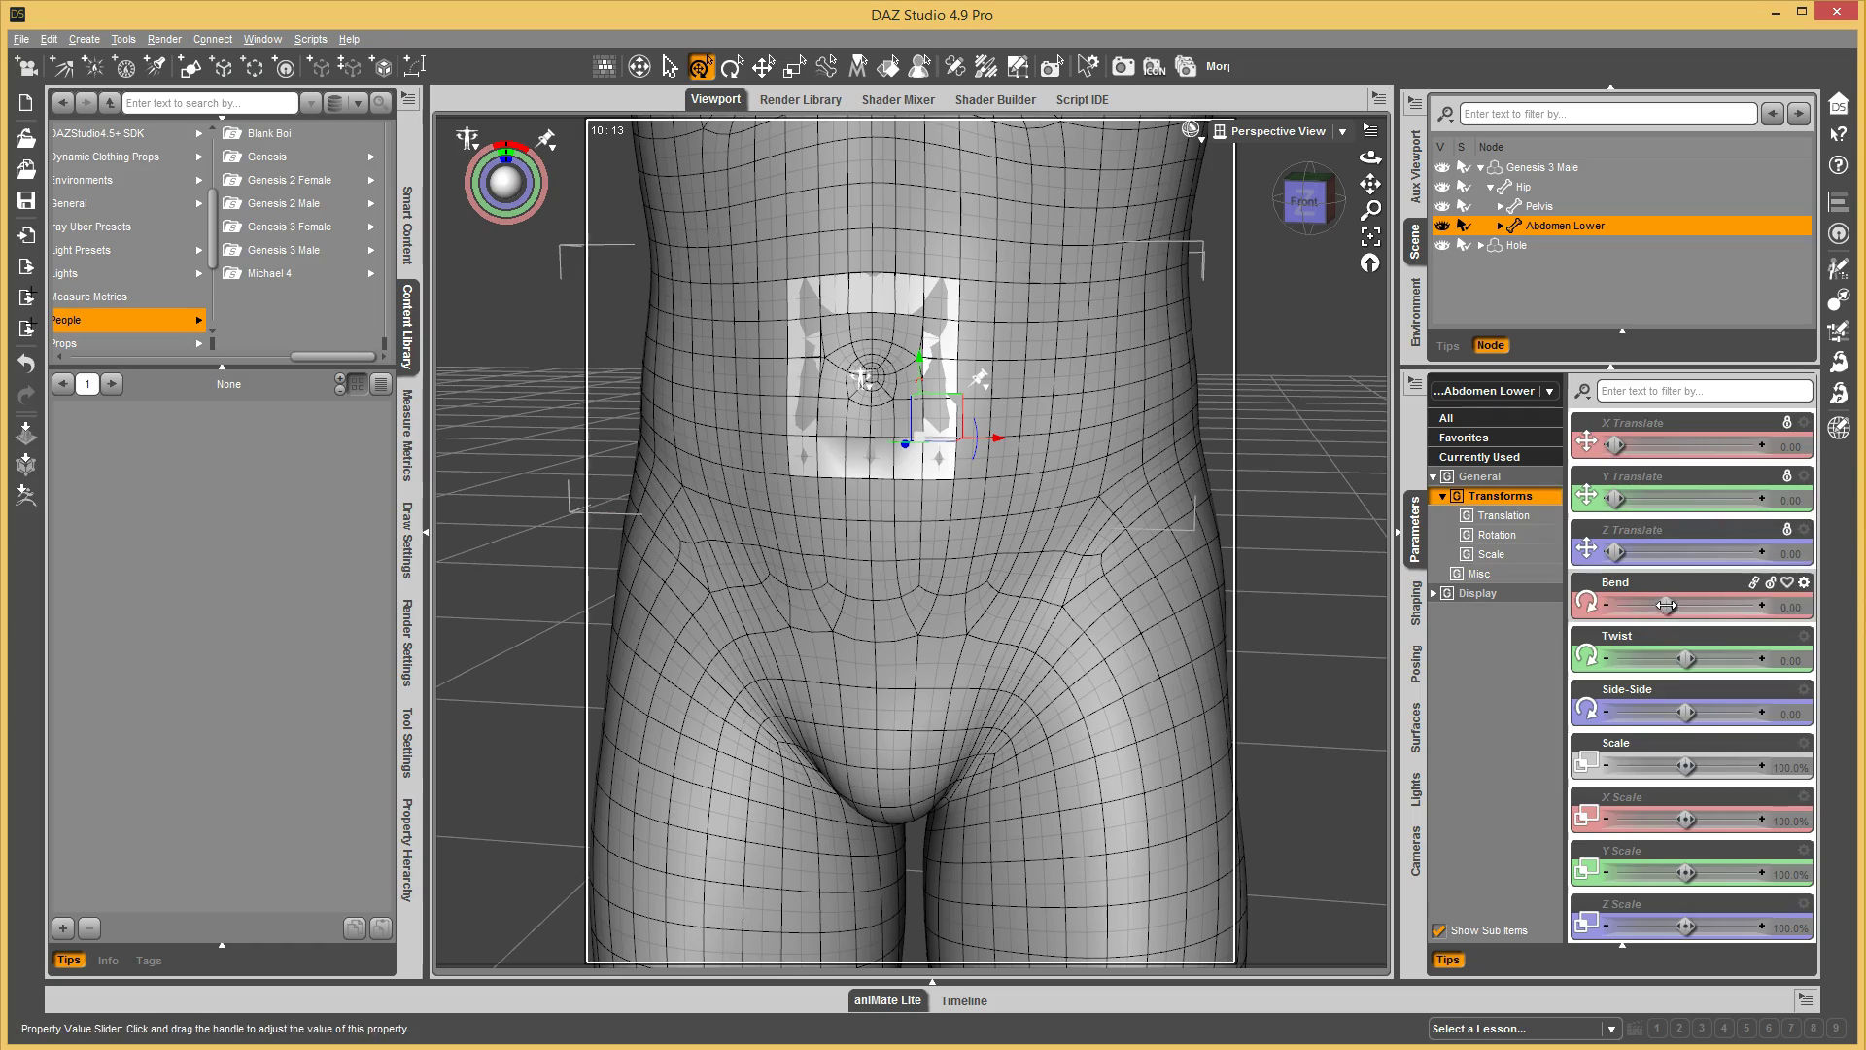
mouse_move(1666, 601)
left_mouse_down()
mouse_move(1611, 597)
mouse_move(1755, 594)
mouse_move(1602, 588)
mouse_move(1682, 588)
mouse_move(1664, 604)
left_mouse_up()
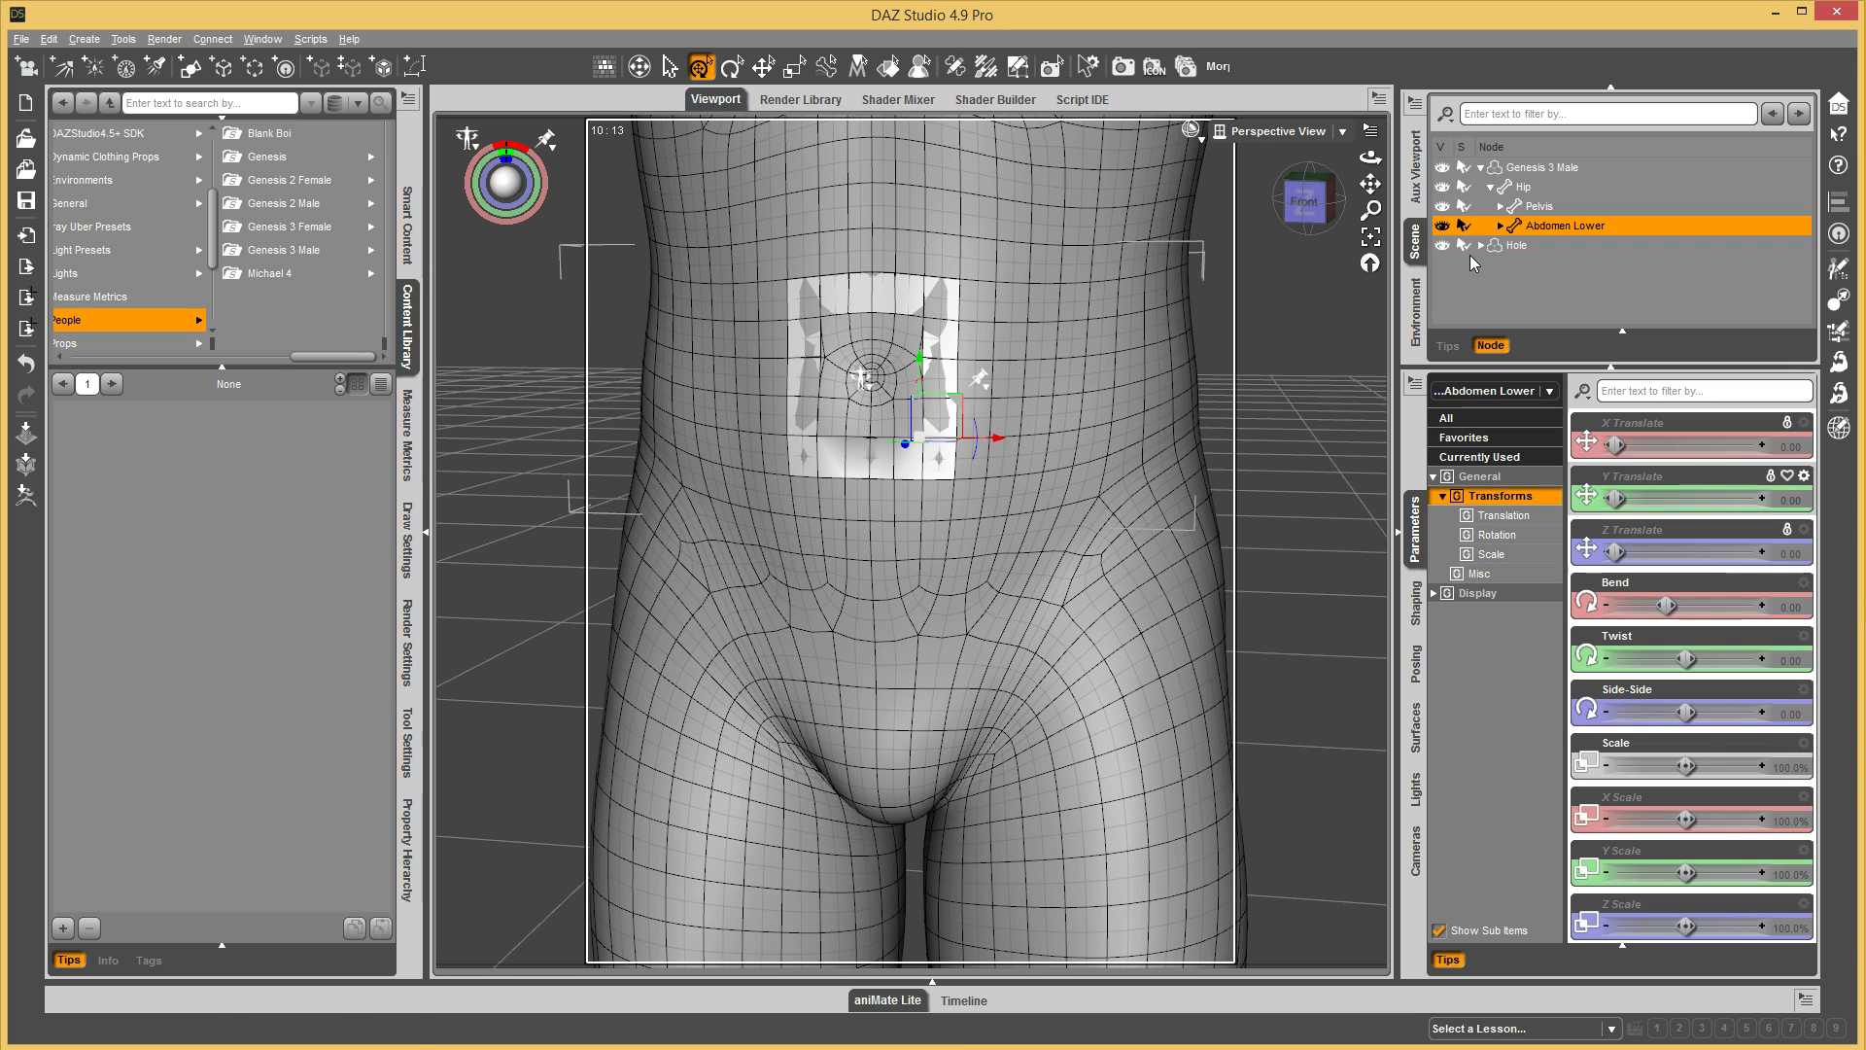
- Select the one-face-wide ring of Genesis 3 Male faces surrounding the hole on both the belly and the lower back
left_click(1530, 167)
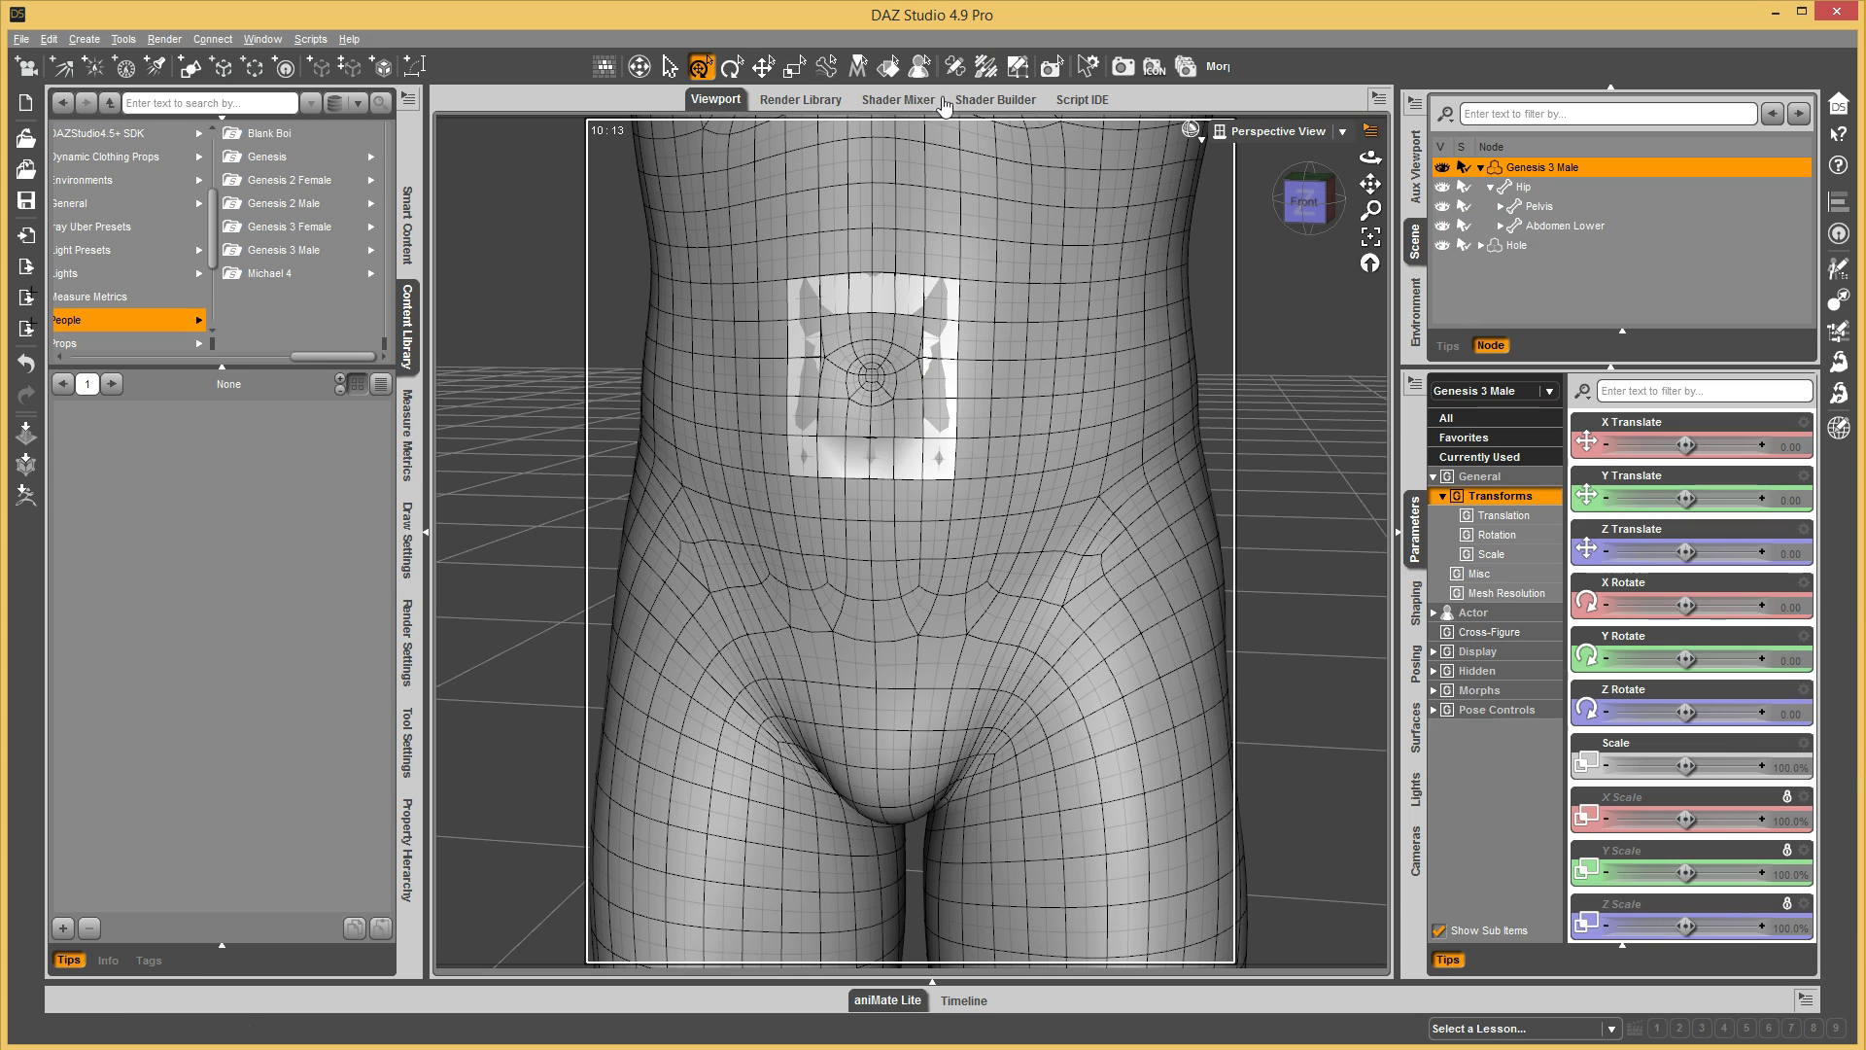
left_click(1017, 66)
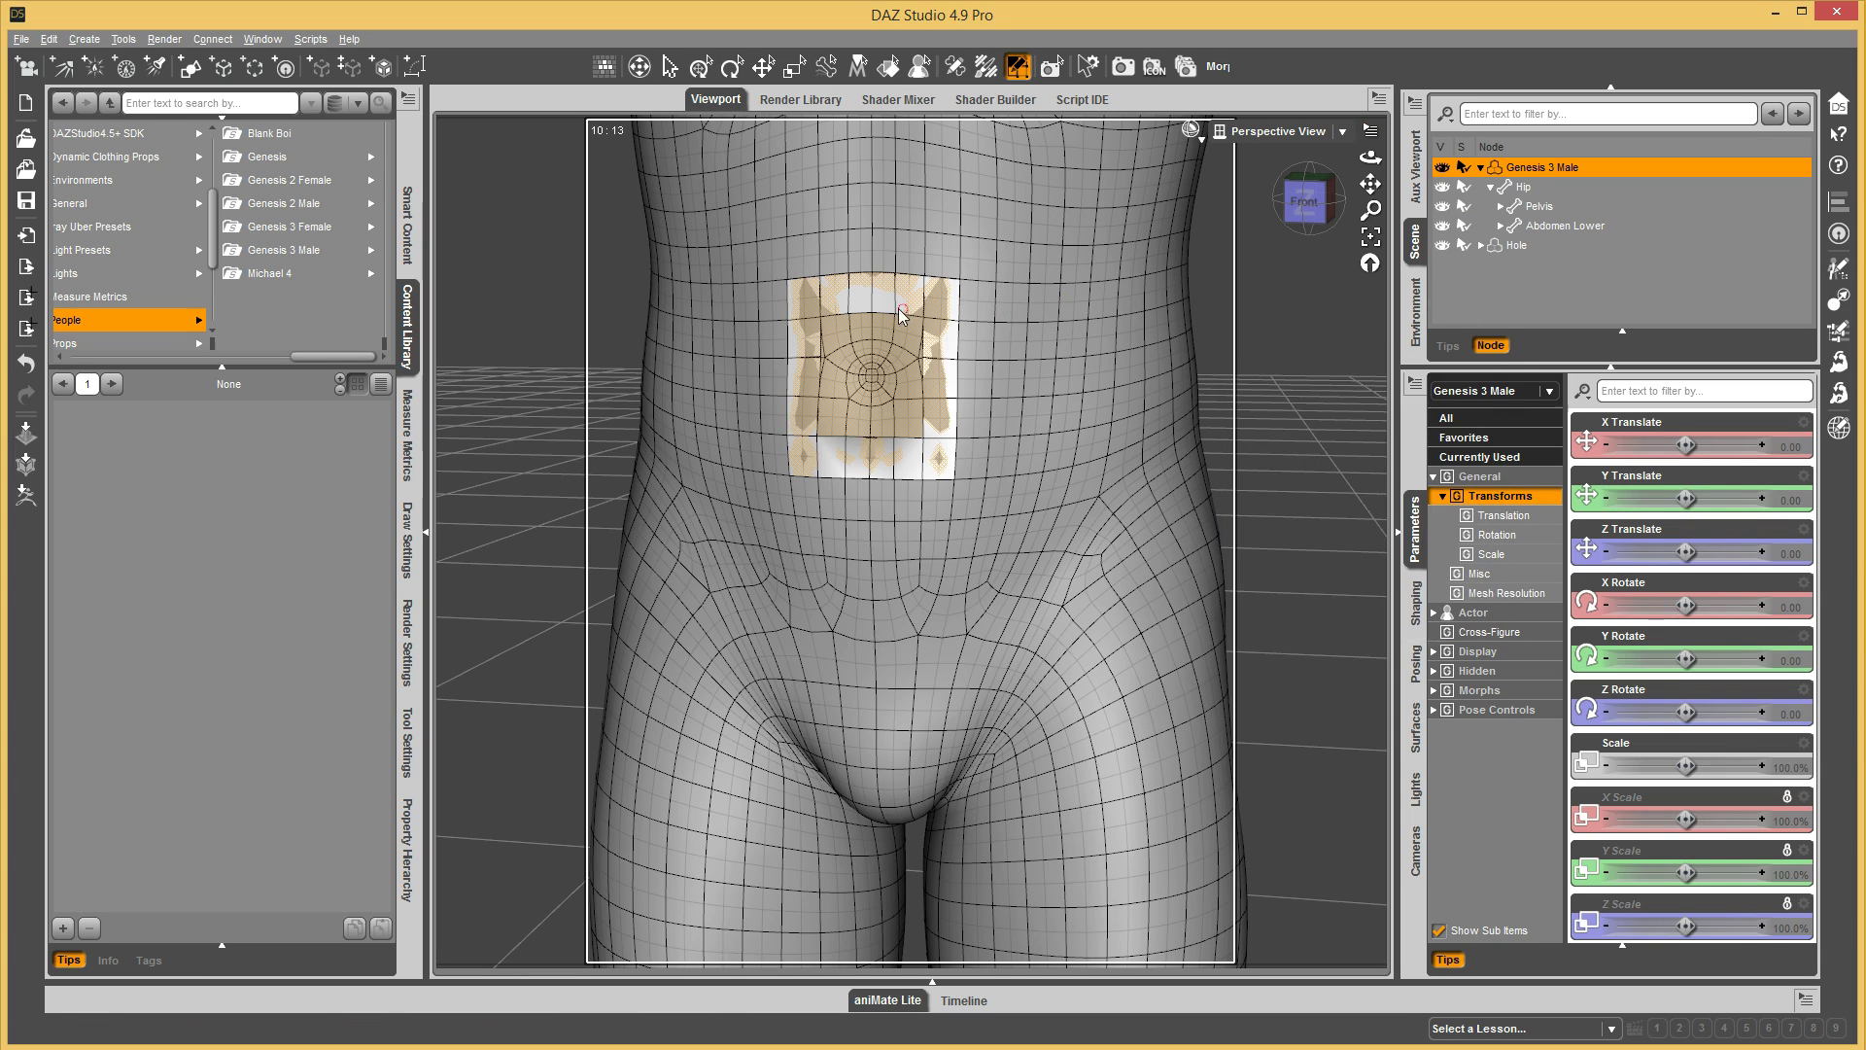
left_click(775, 257)
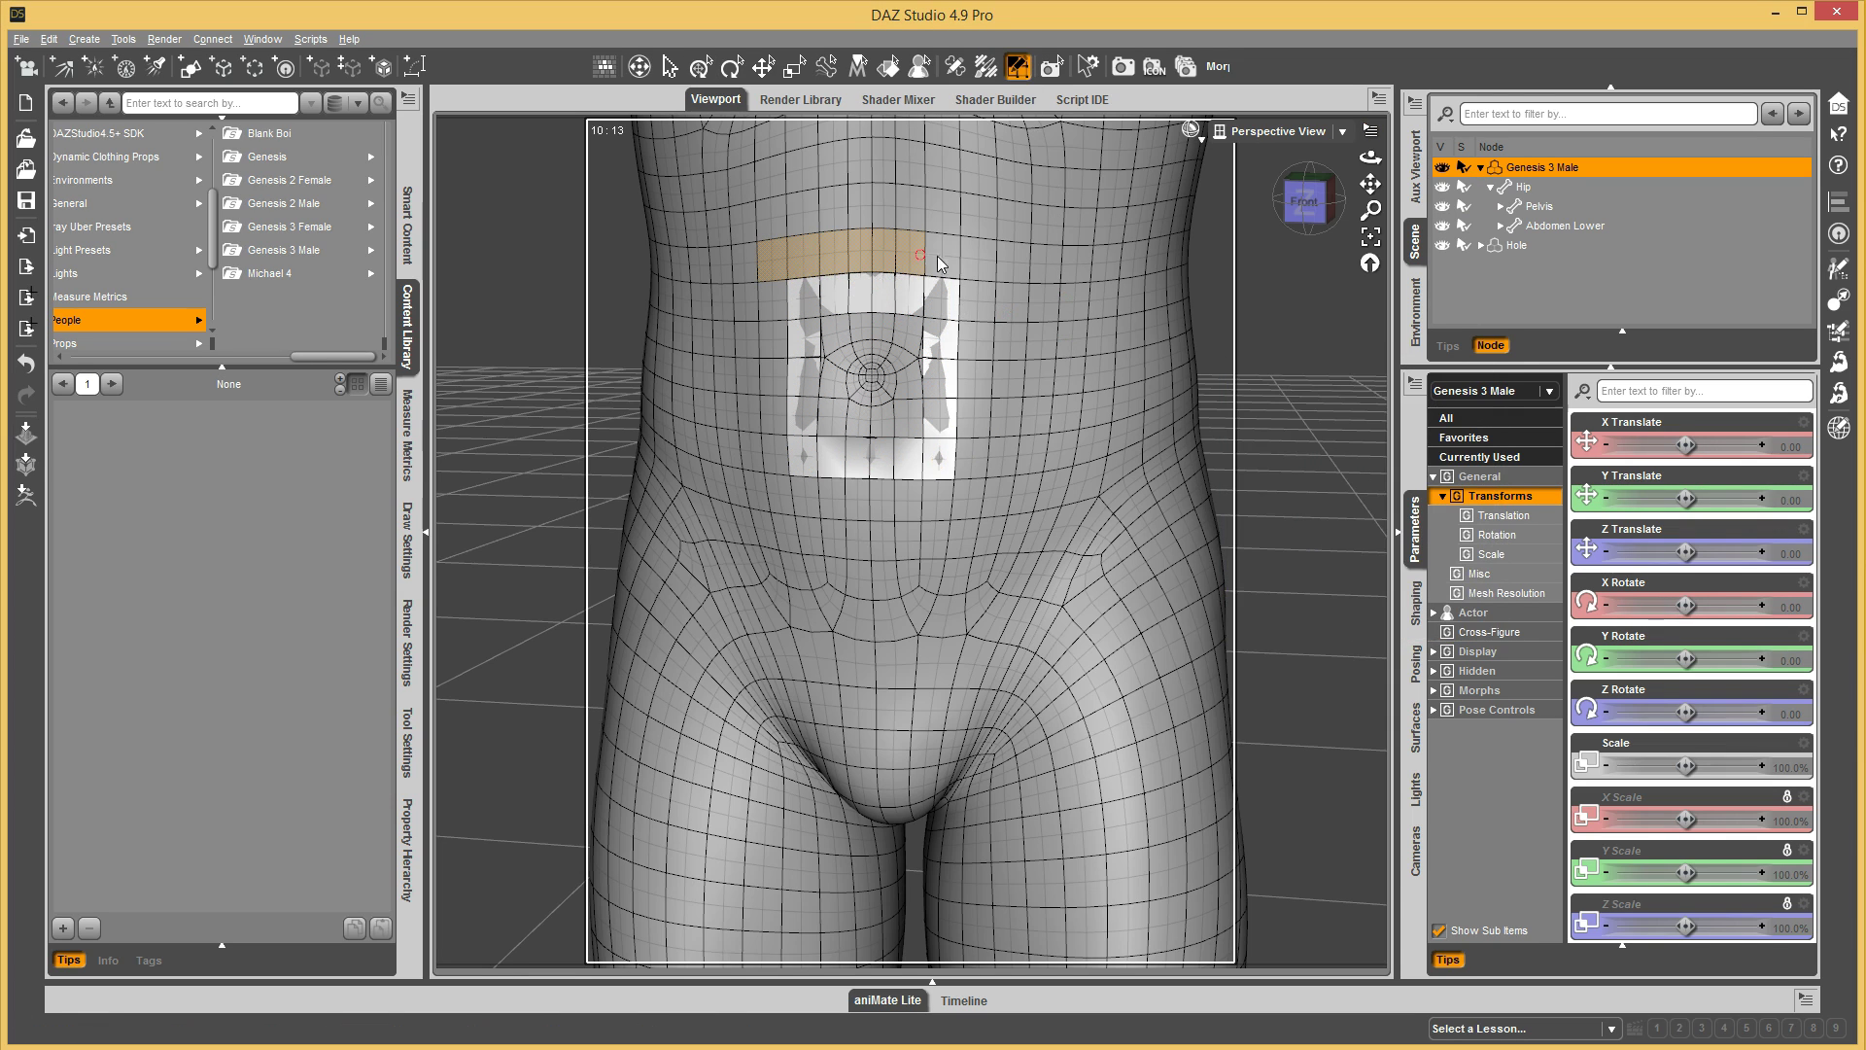
left_click_drag(985, 270, 979, 430)
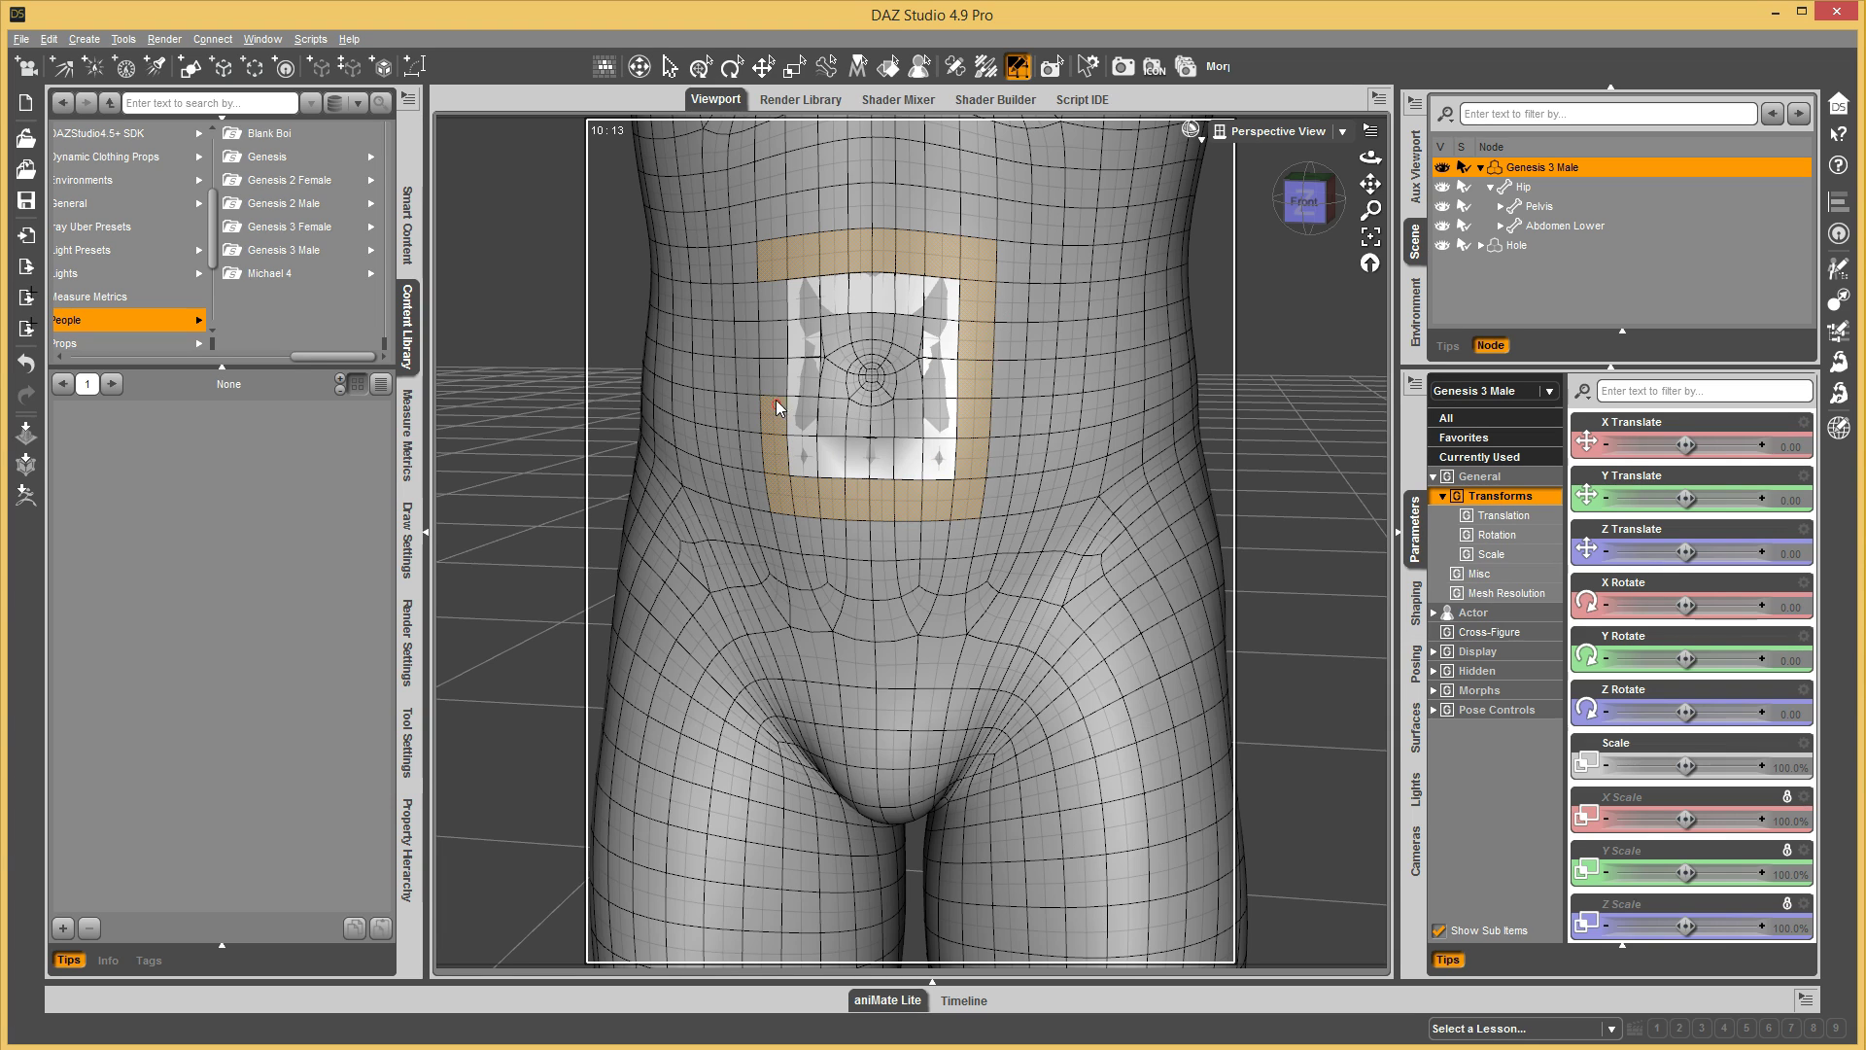
middle_click_drag(1065, 416, 827, 249)
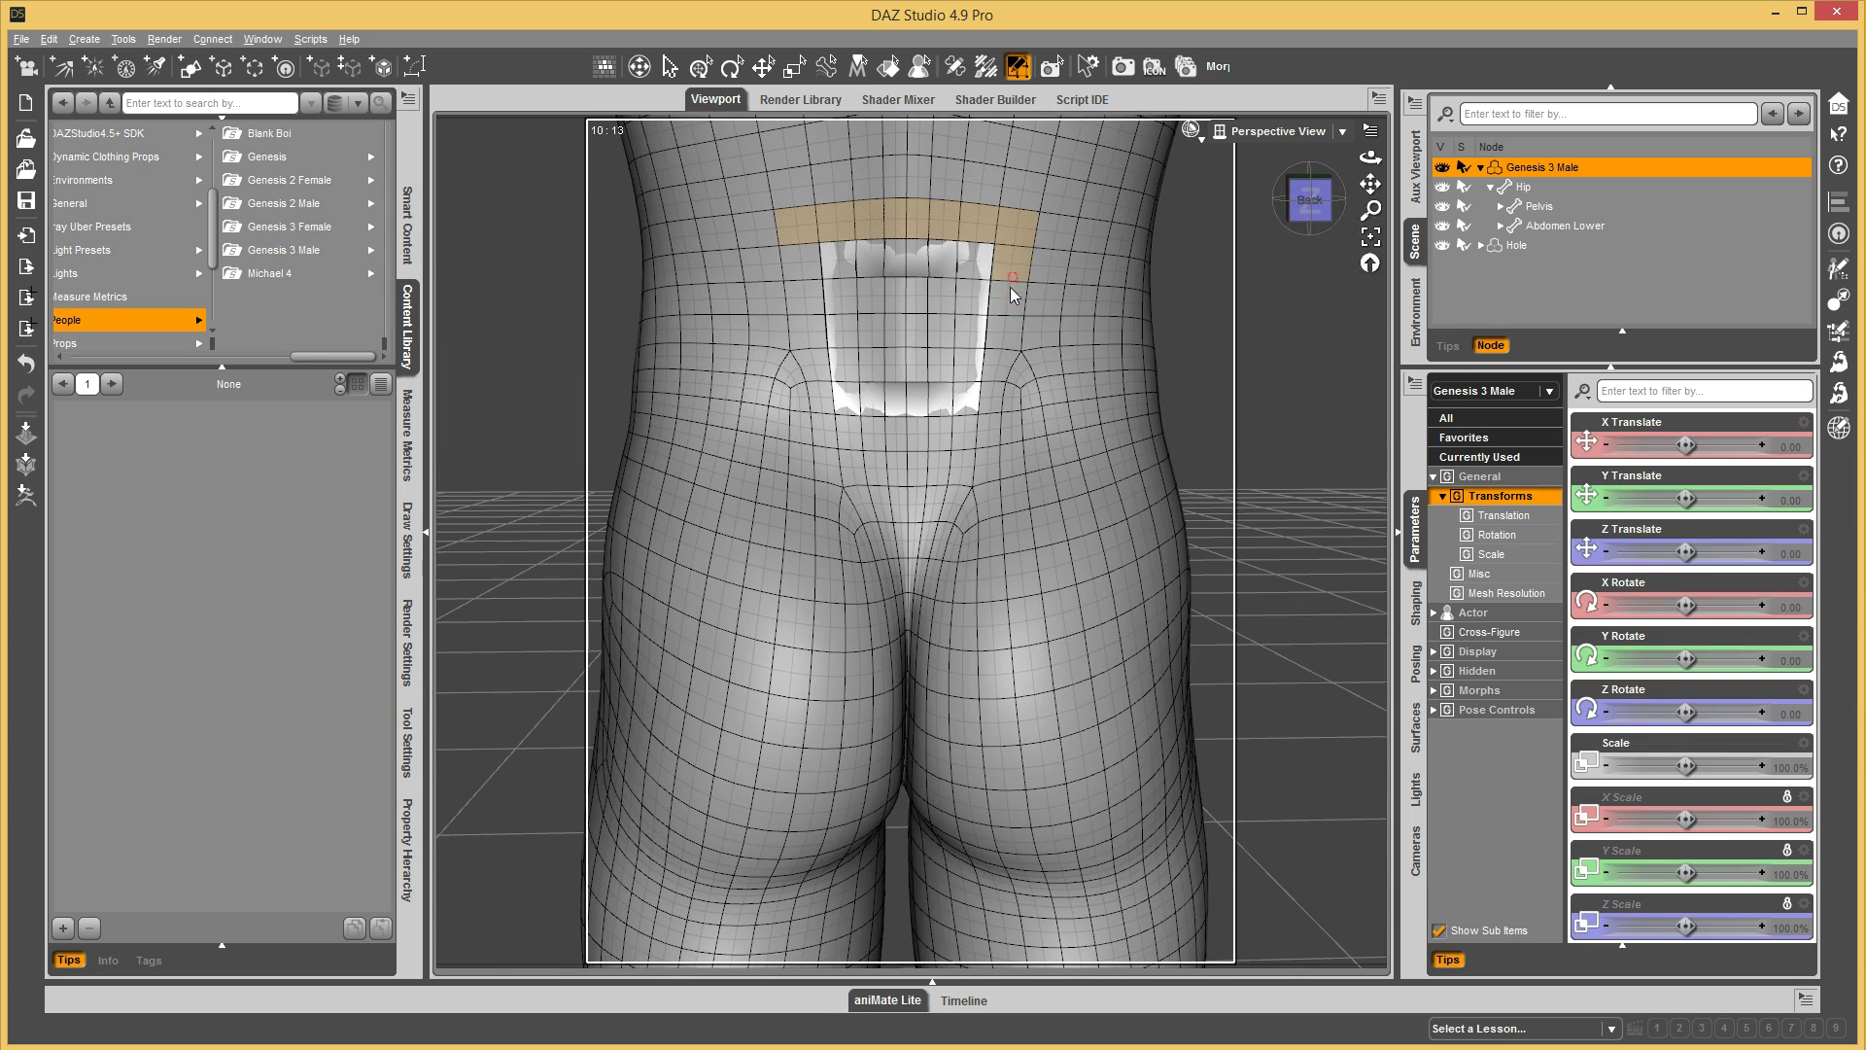
mouse_move(1011, 288)
left_mouse_down()
mouse_move(977, 433)
mouse_move(837, 435)
mouse_move(821, 400)
left_mouse_up()
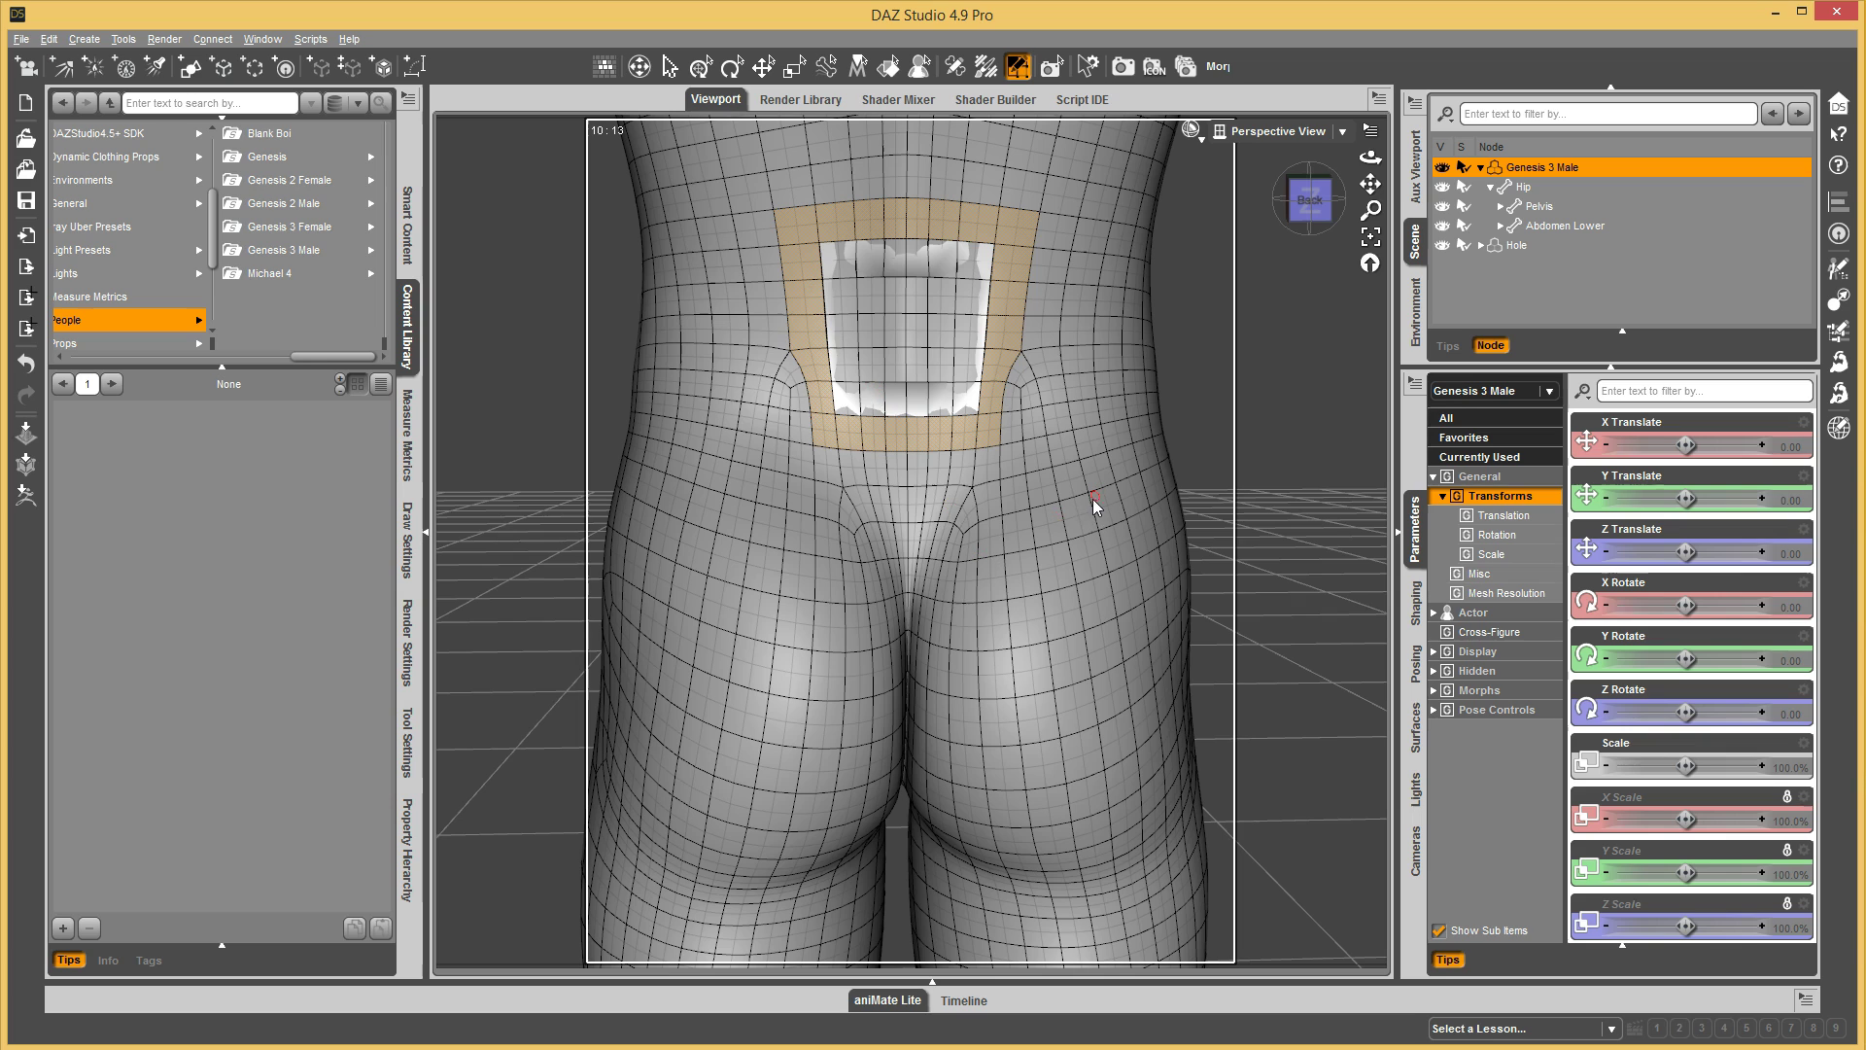
- Assign the selected ring faces as the graft faces for the fitted figure Hole
right_click(998, 290)
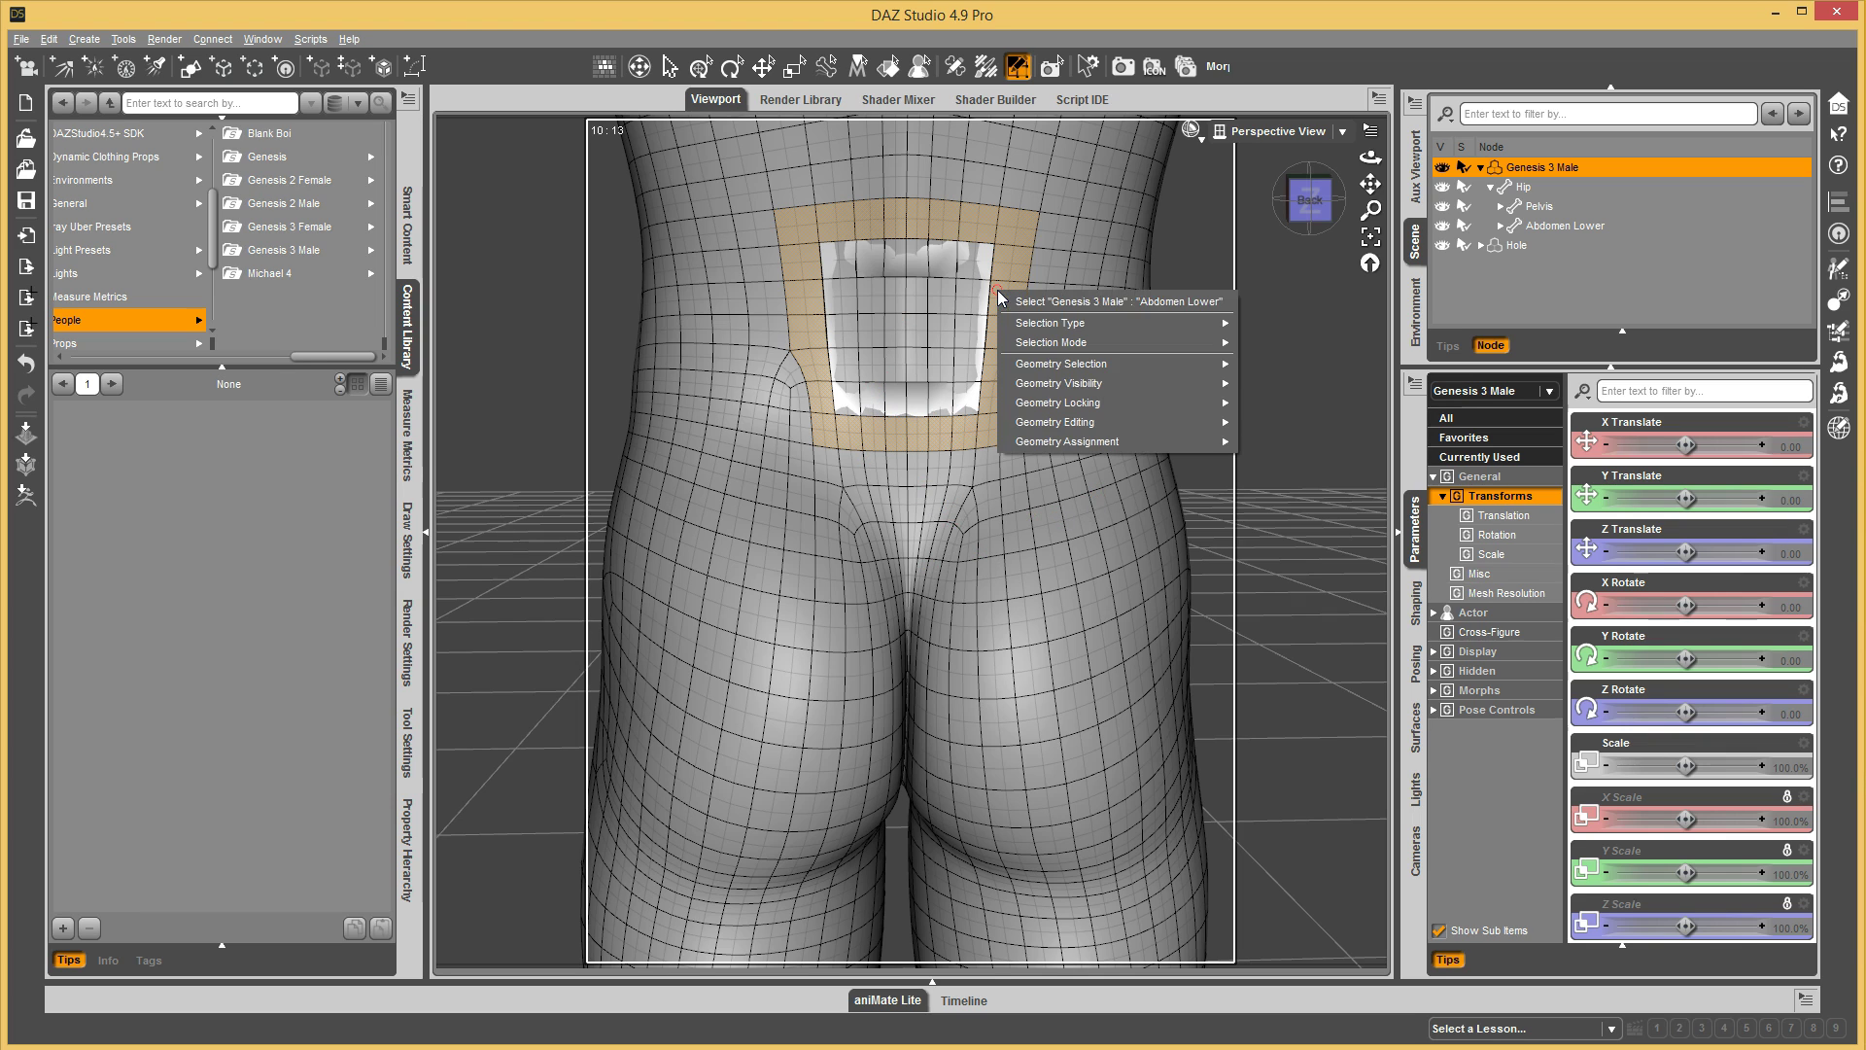
mouse_move(1147, 446)
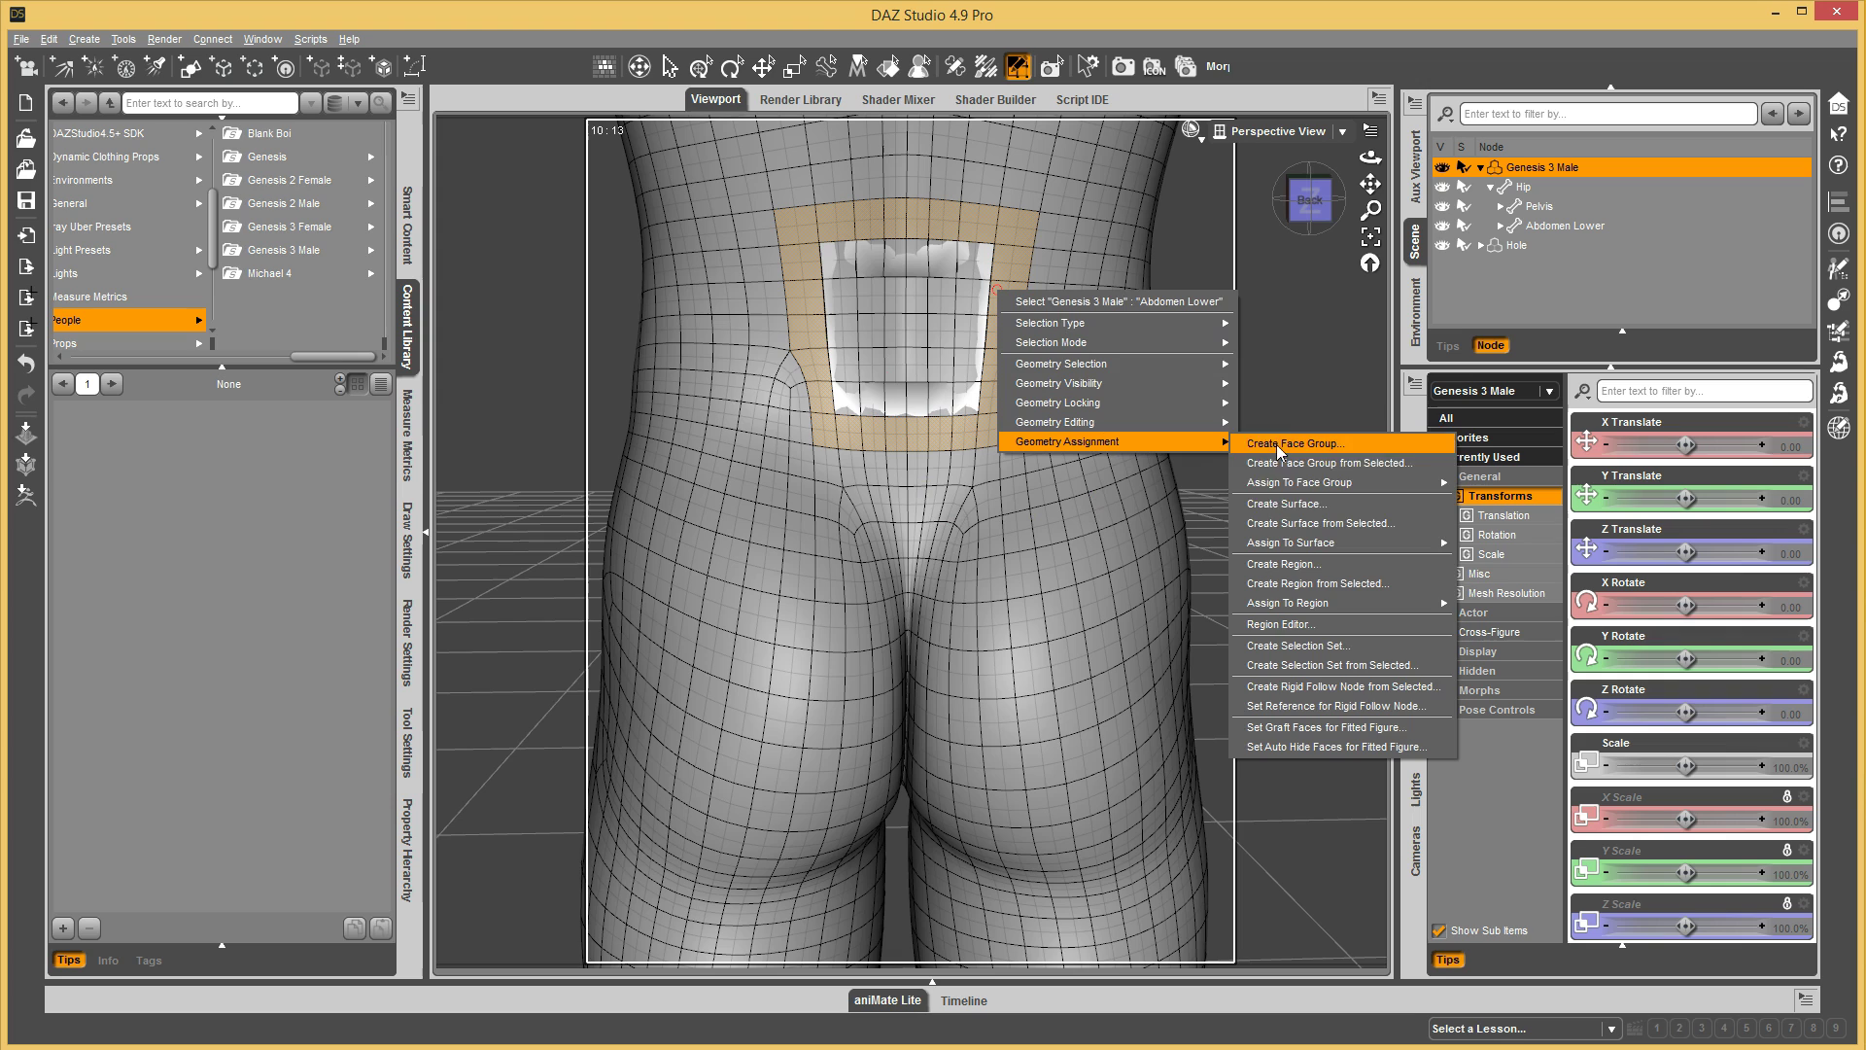
left_click(1360, 729)
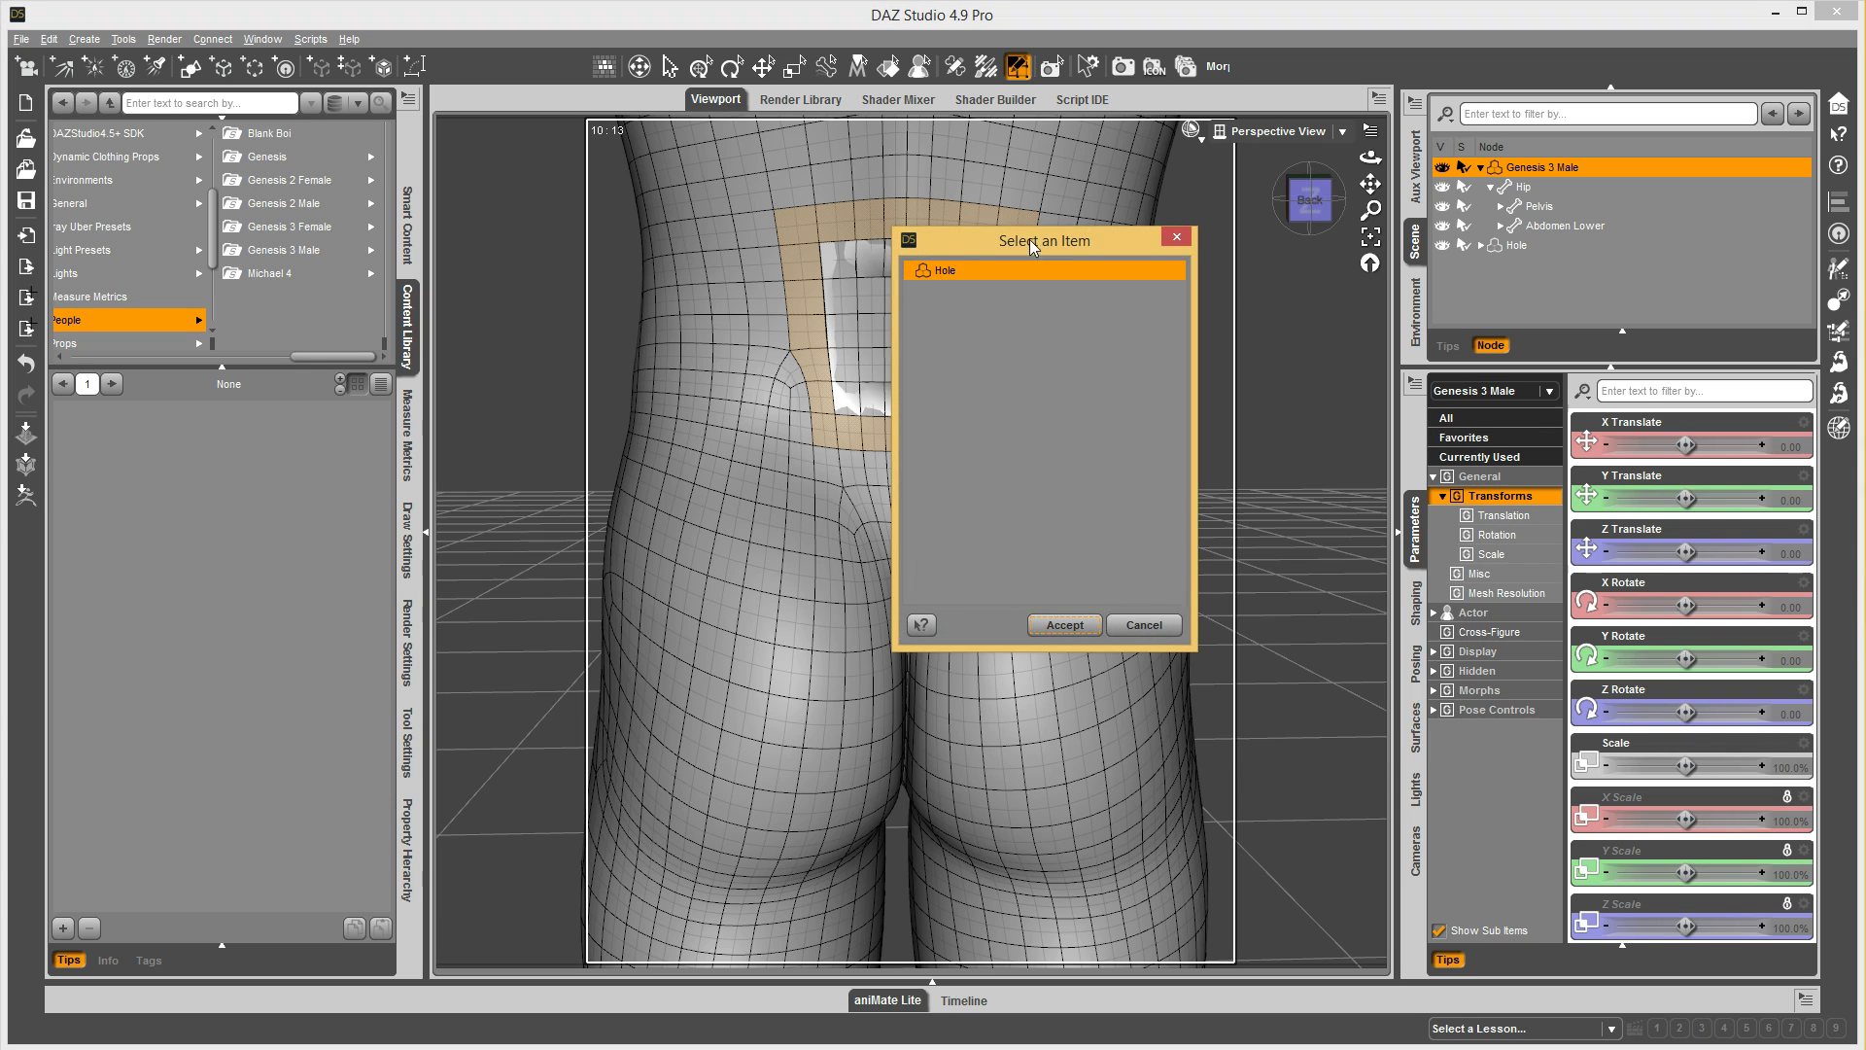
left_click_drag(1029, 242, 1189, 345)
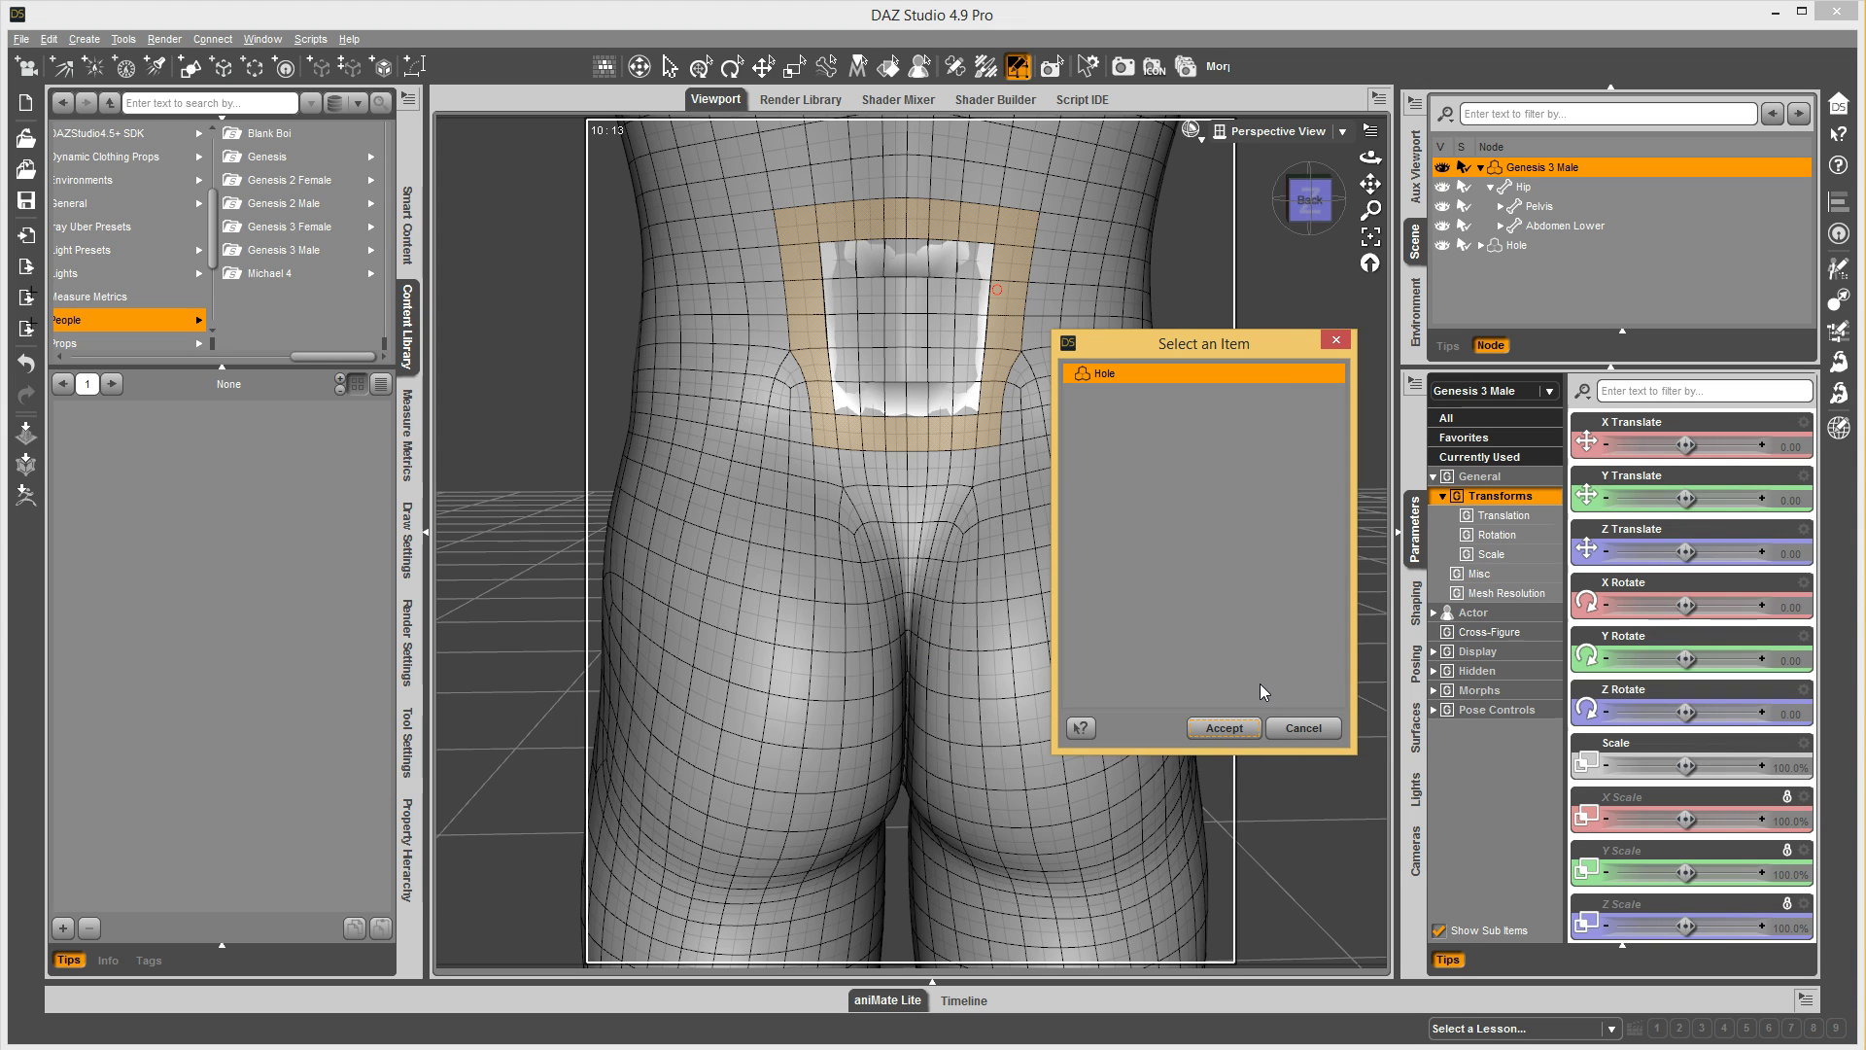
left_click(1227, 738)
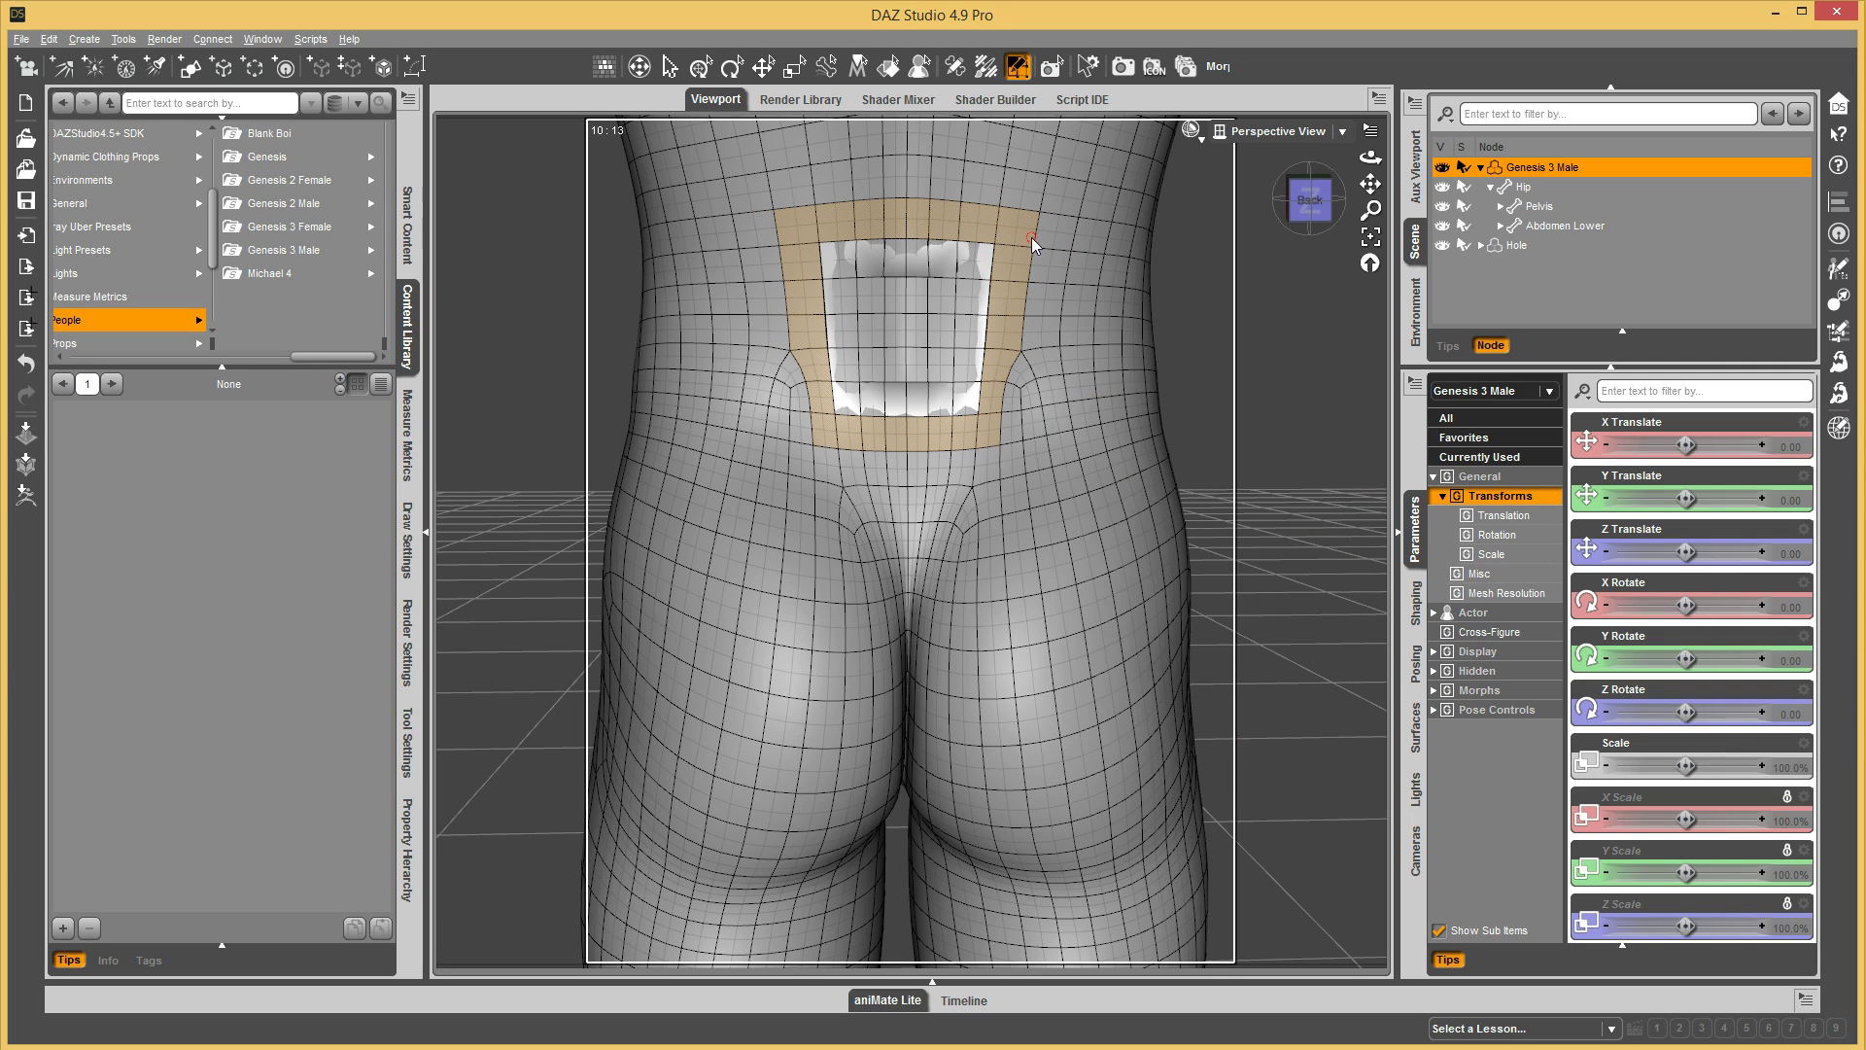
- Hide the selected ring faces on Genesis 3 Male and hide the Hole object
right_click(1061, 249)
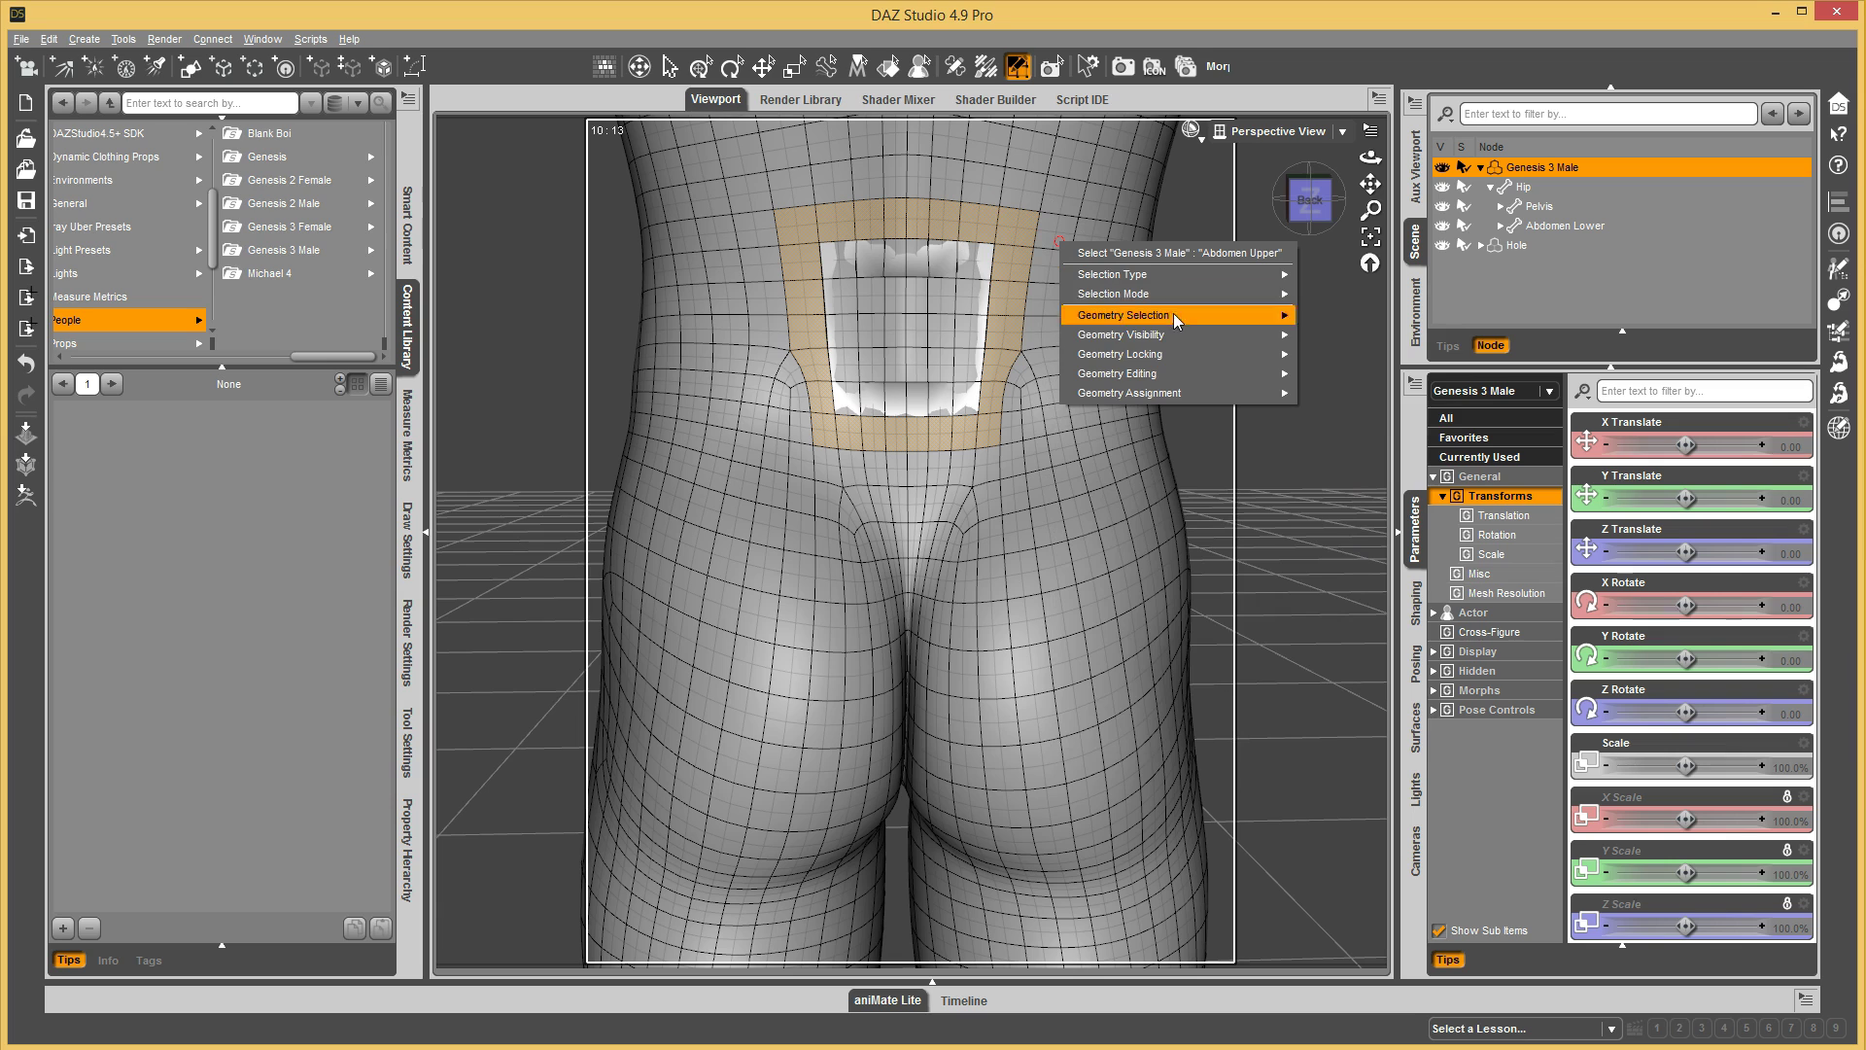
mouse_move(1201, 332)
left_click(1341, 337)
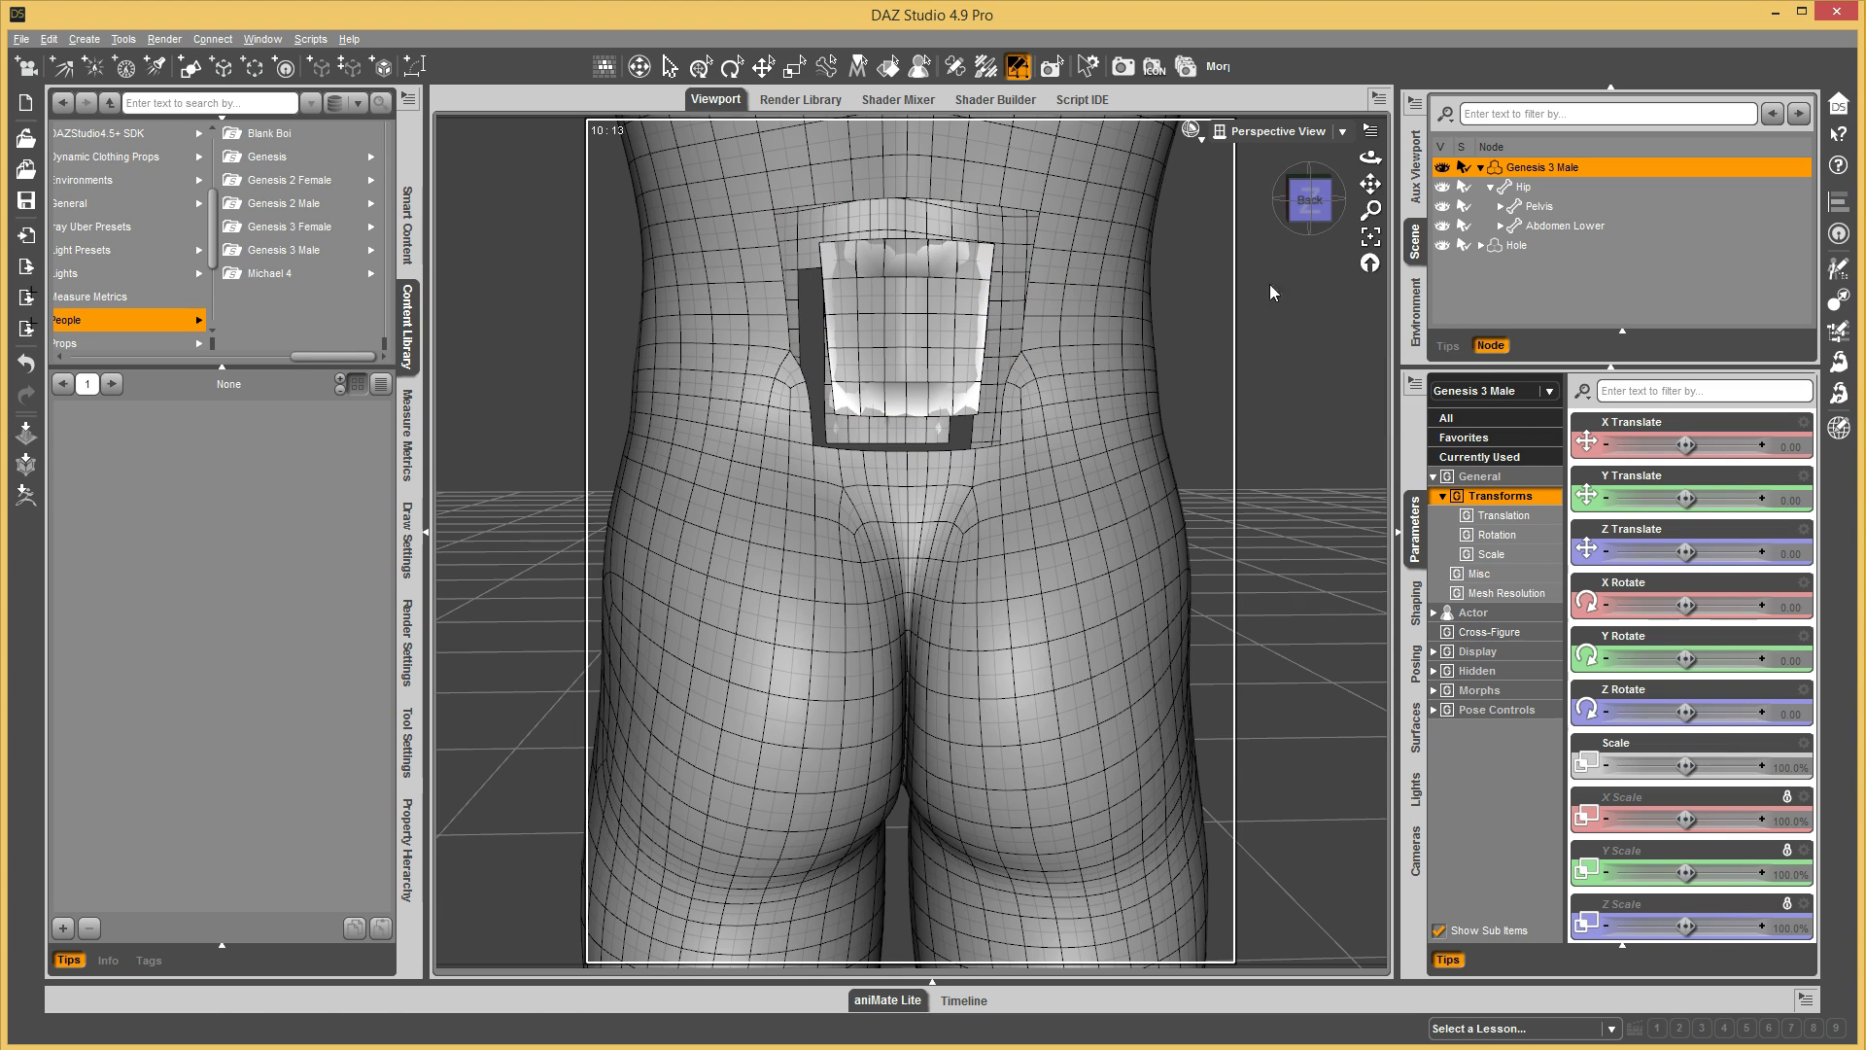
left_click(1441, 244)
- Select all connected faces of the isolated patches inside the hidden ring on the belly and lower back
middle_click_drag(1067, 348, 862, 367)
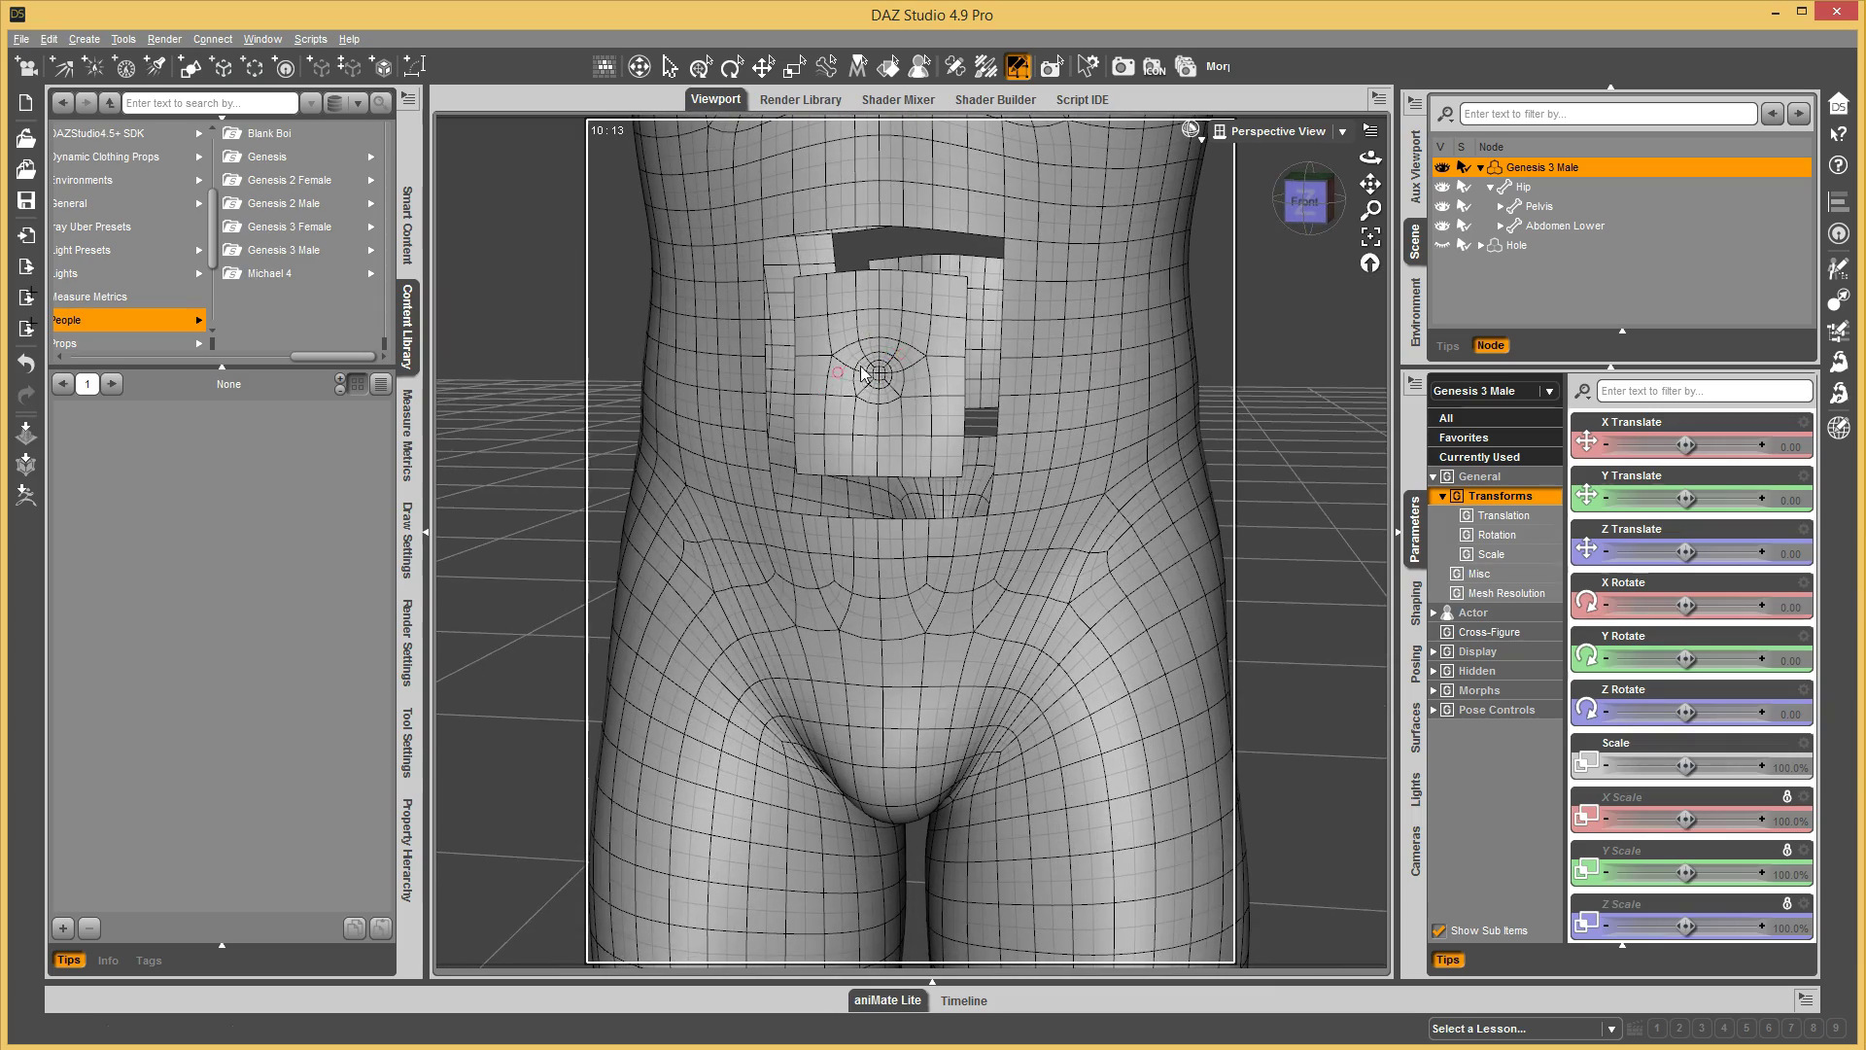
middle_click_drag(1048, 323, 741, 308)
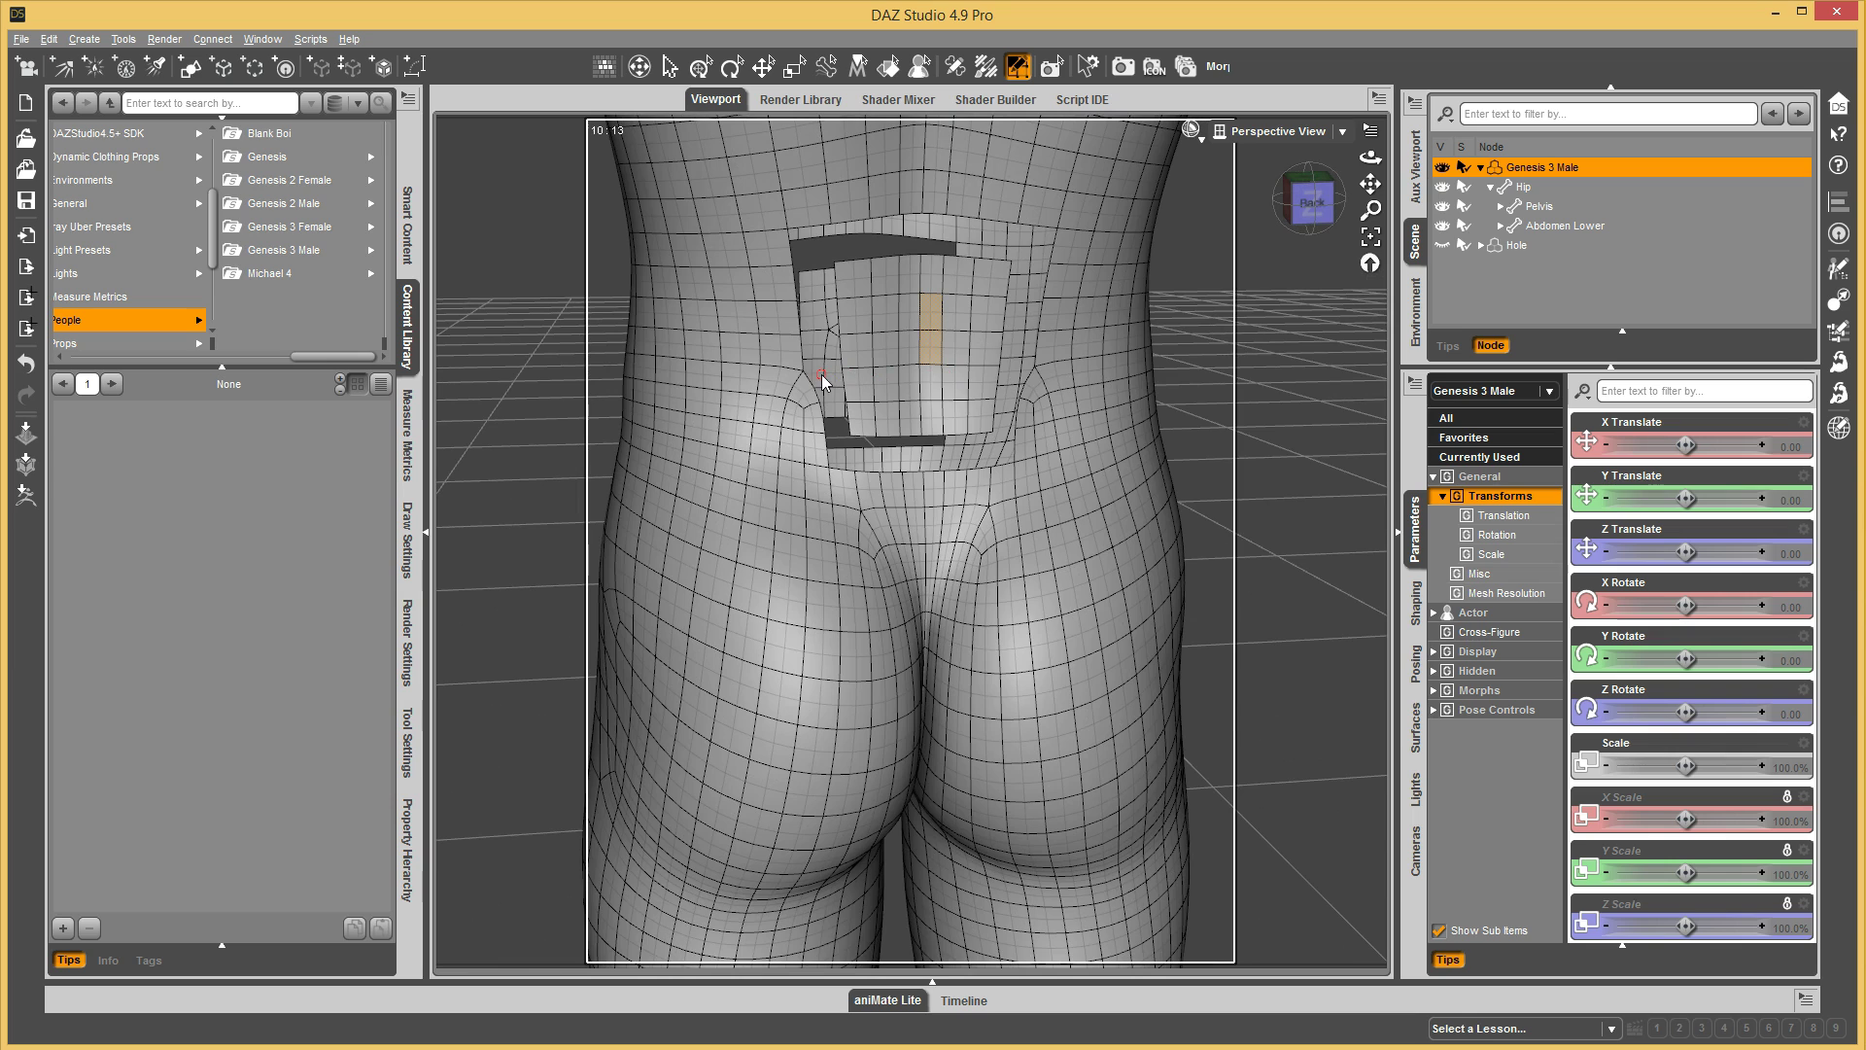
right_click(1039, 336)
mouse_move(1216, 409)
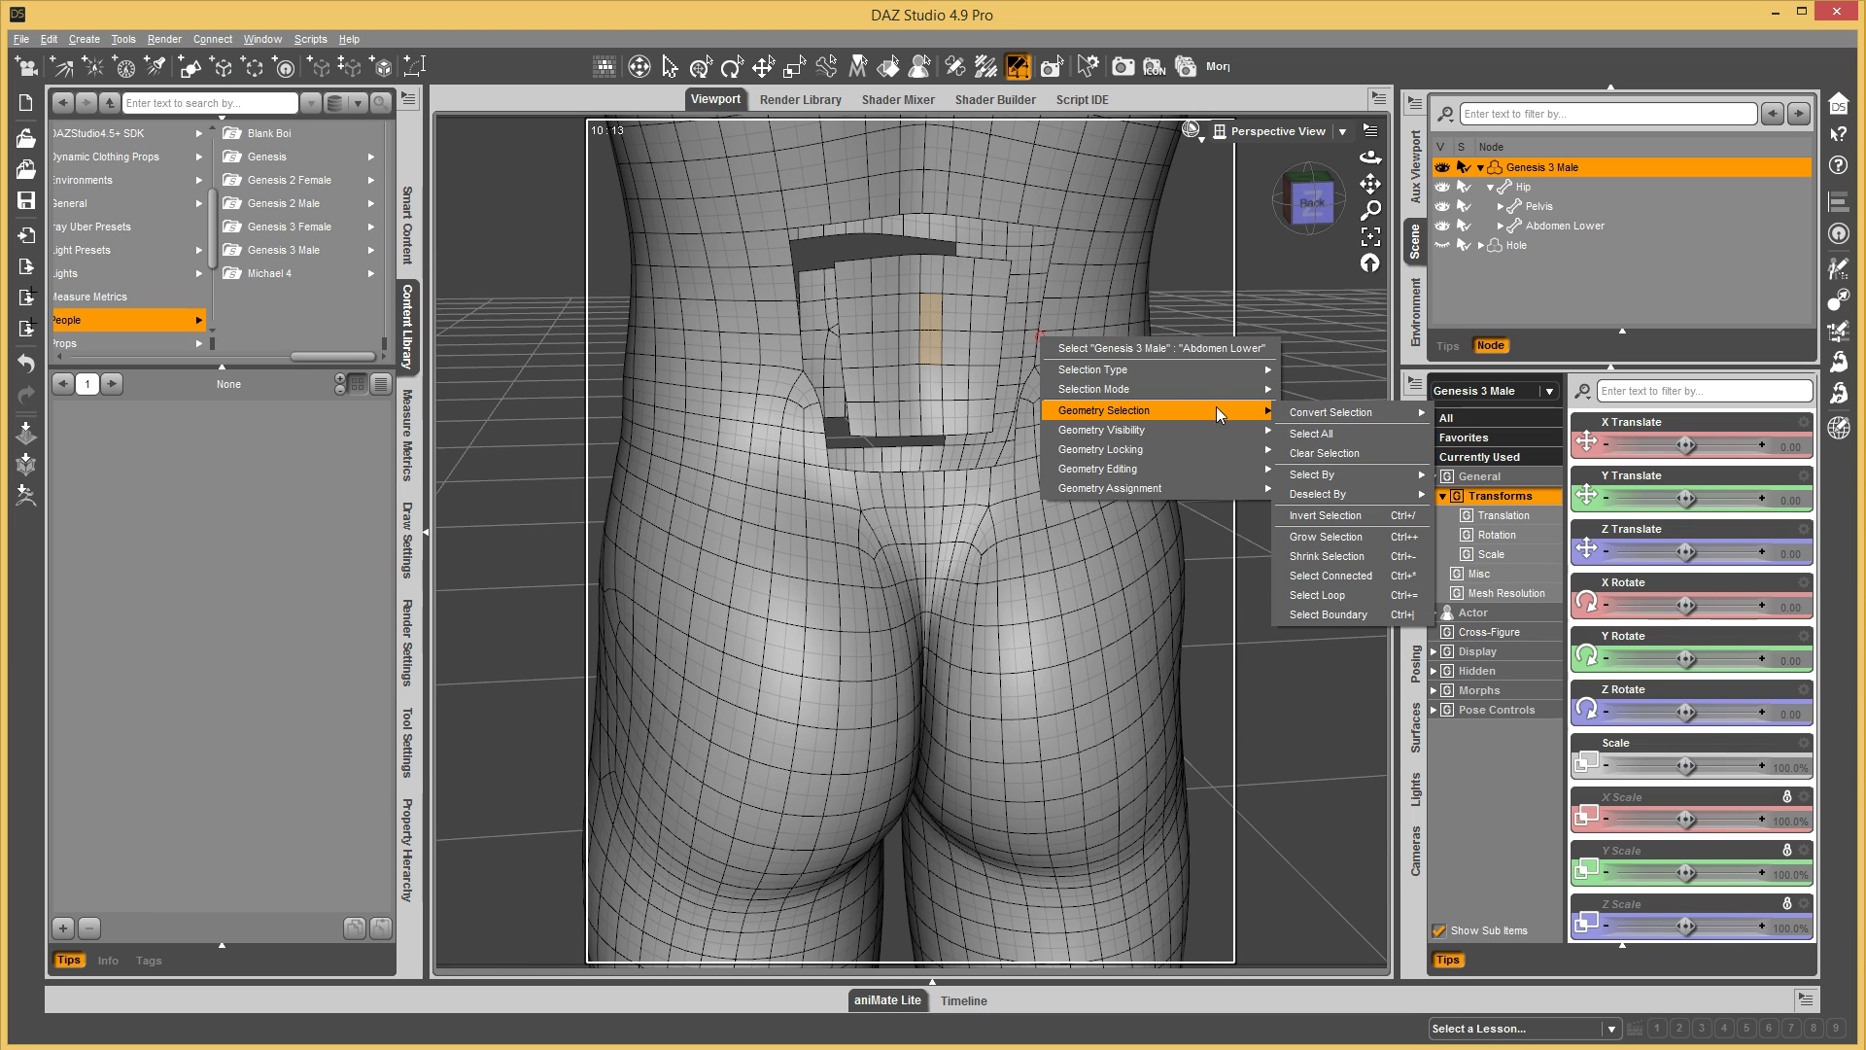
mouse_move(1369, 500)
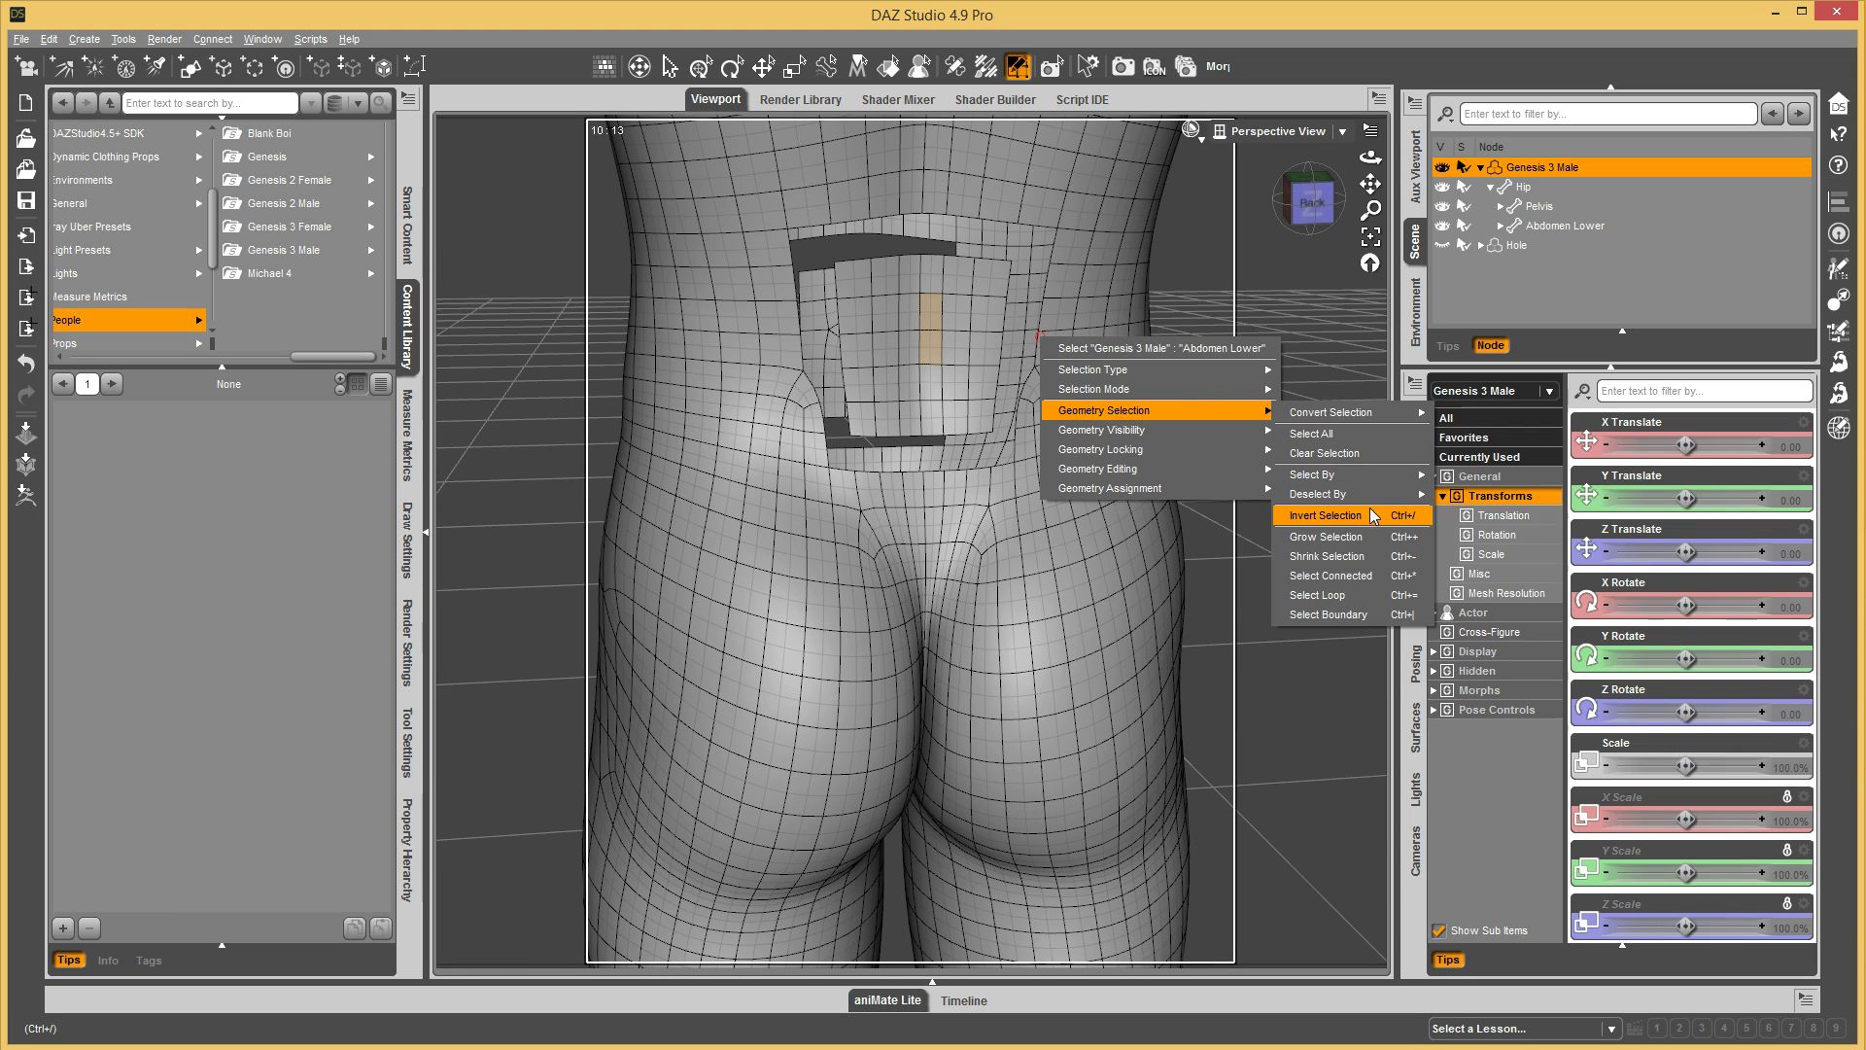
left_click(1378, 578)
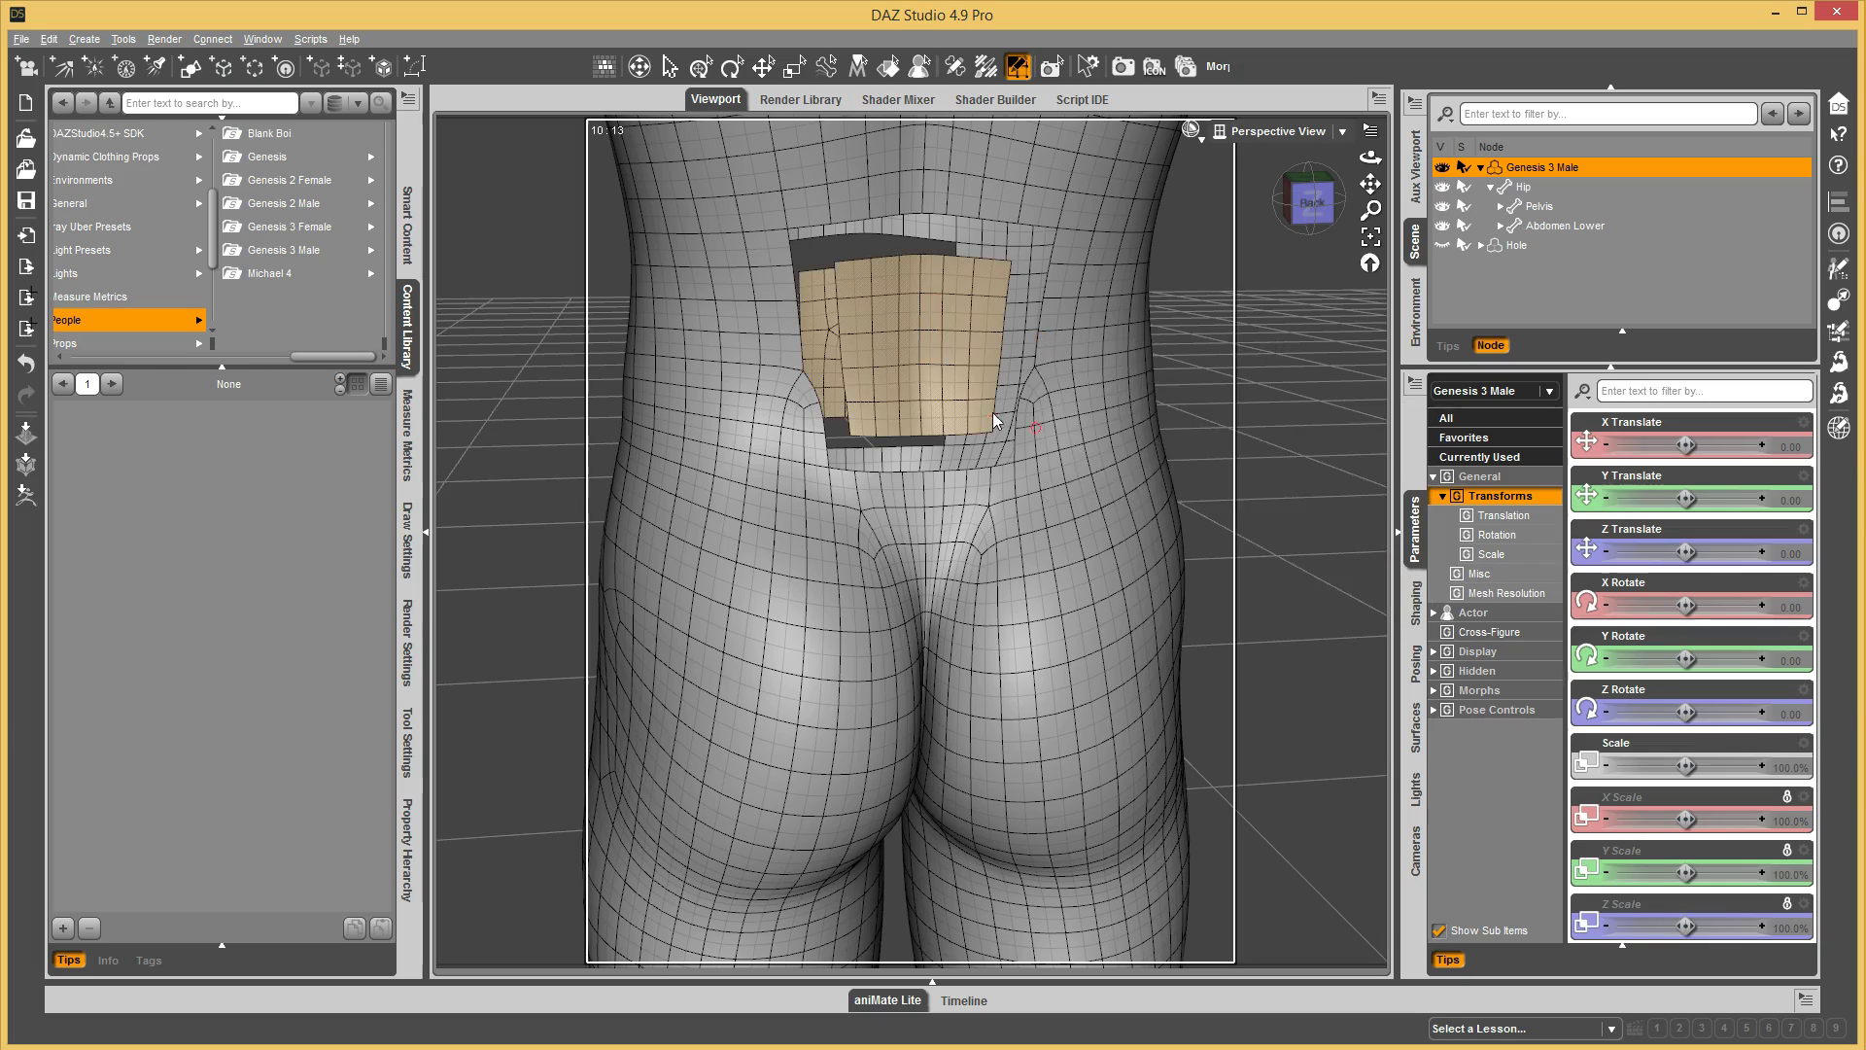
- Assign the selected belly and lower-back patch faces as the auto-hide faces for the fitted figure Hole
left_click_drag(1036, 399, 991, 424, "ctrl+alt")
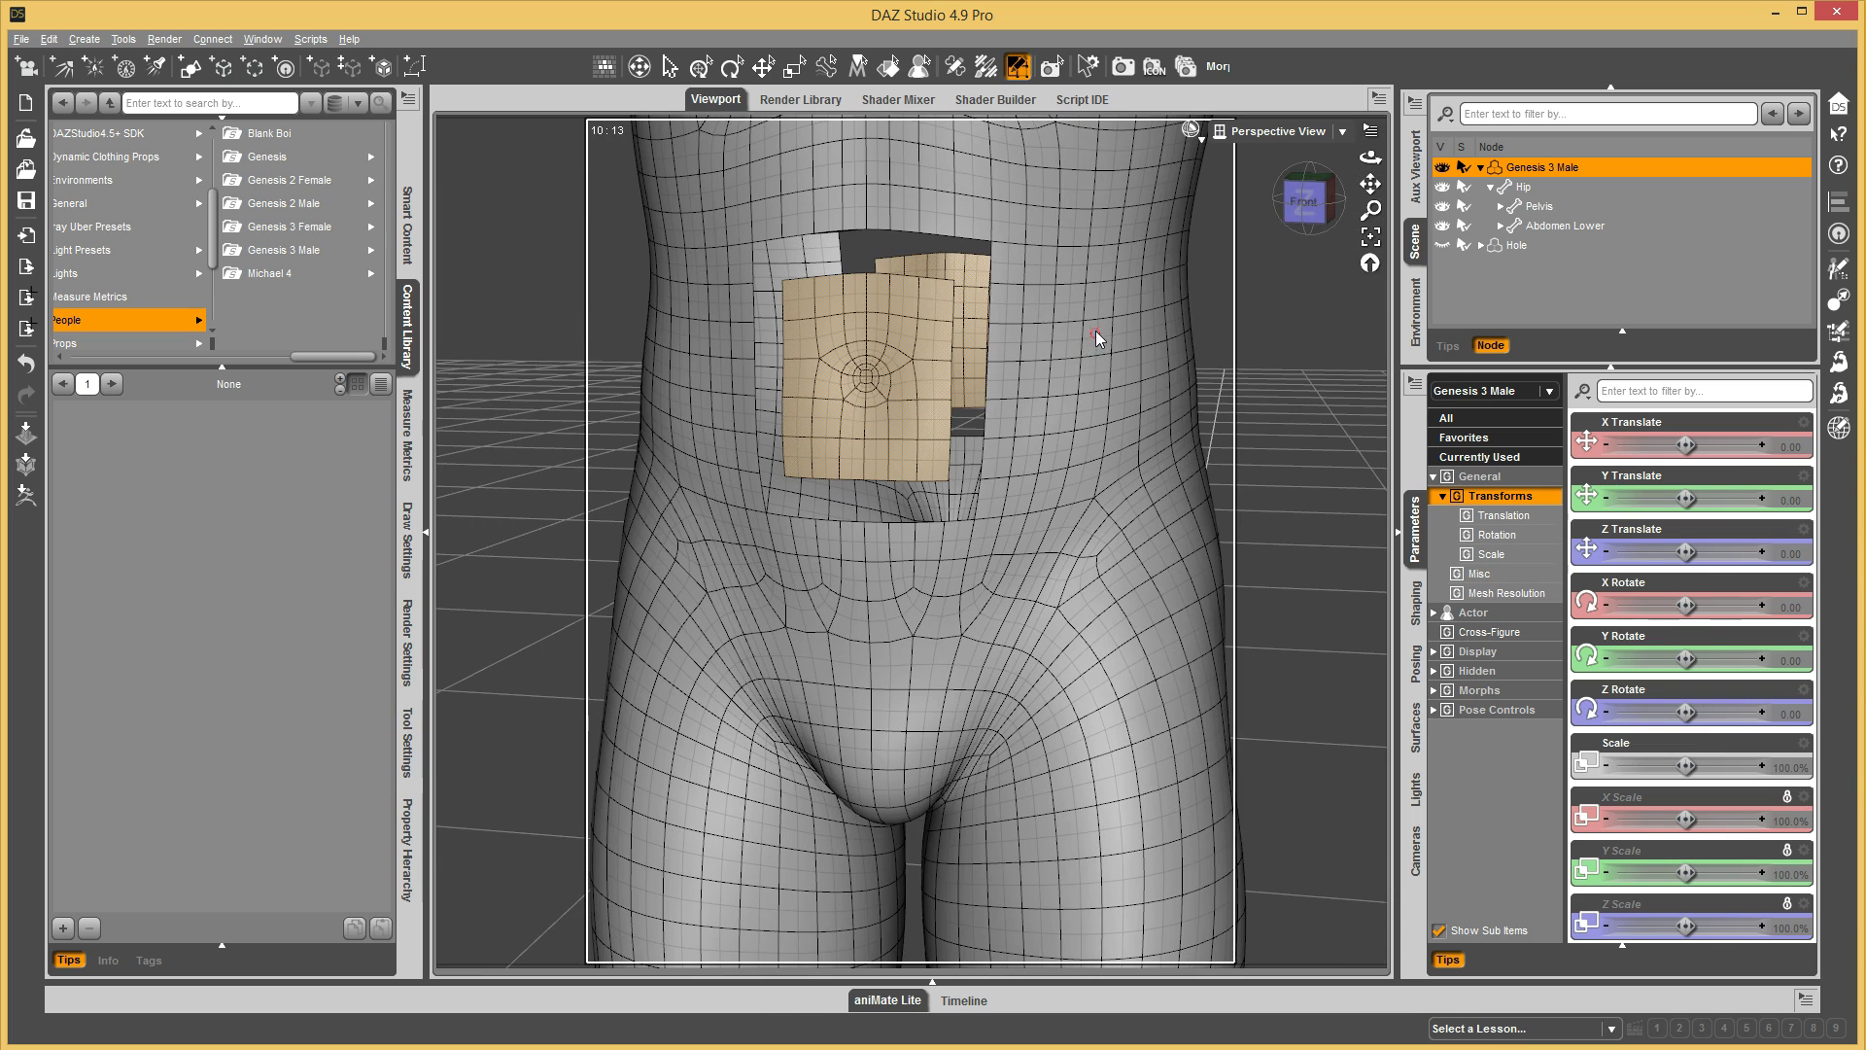
right_click(1021, 284)
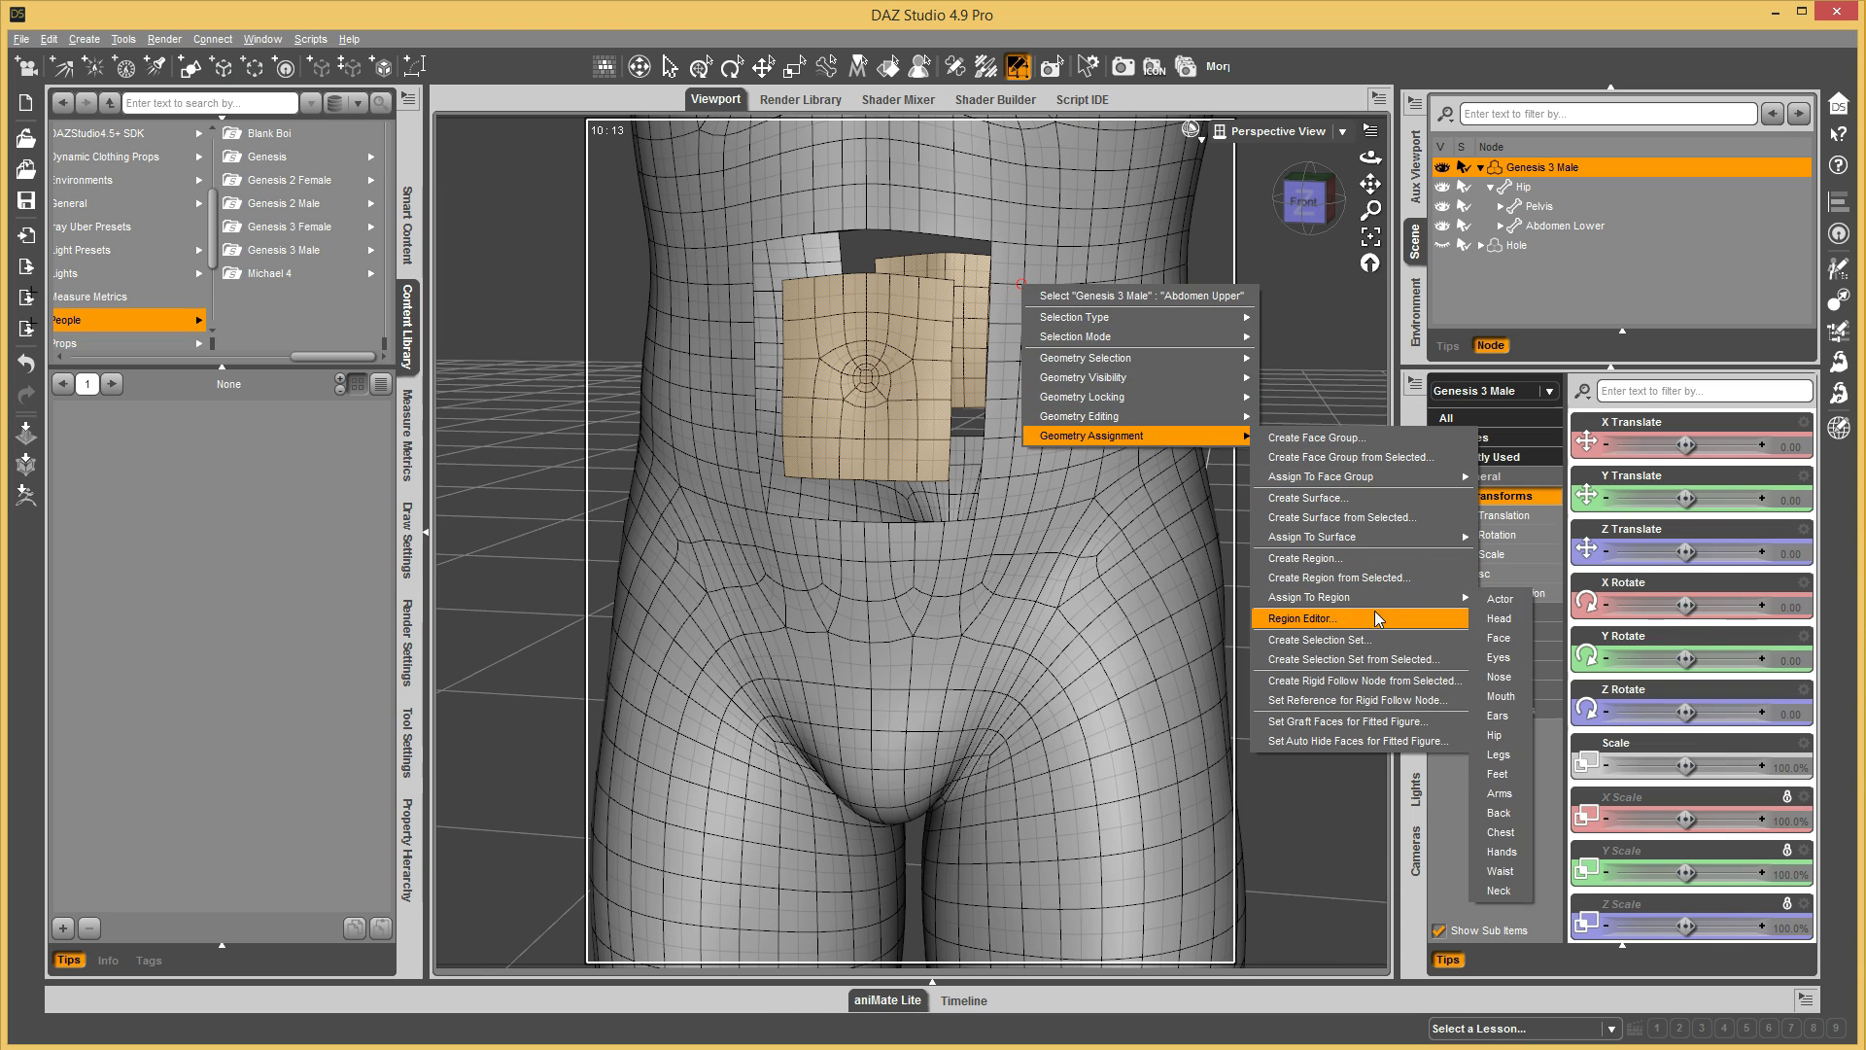
left_click(1355, 739)
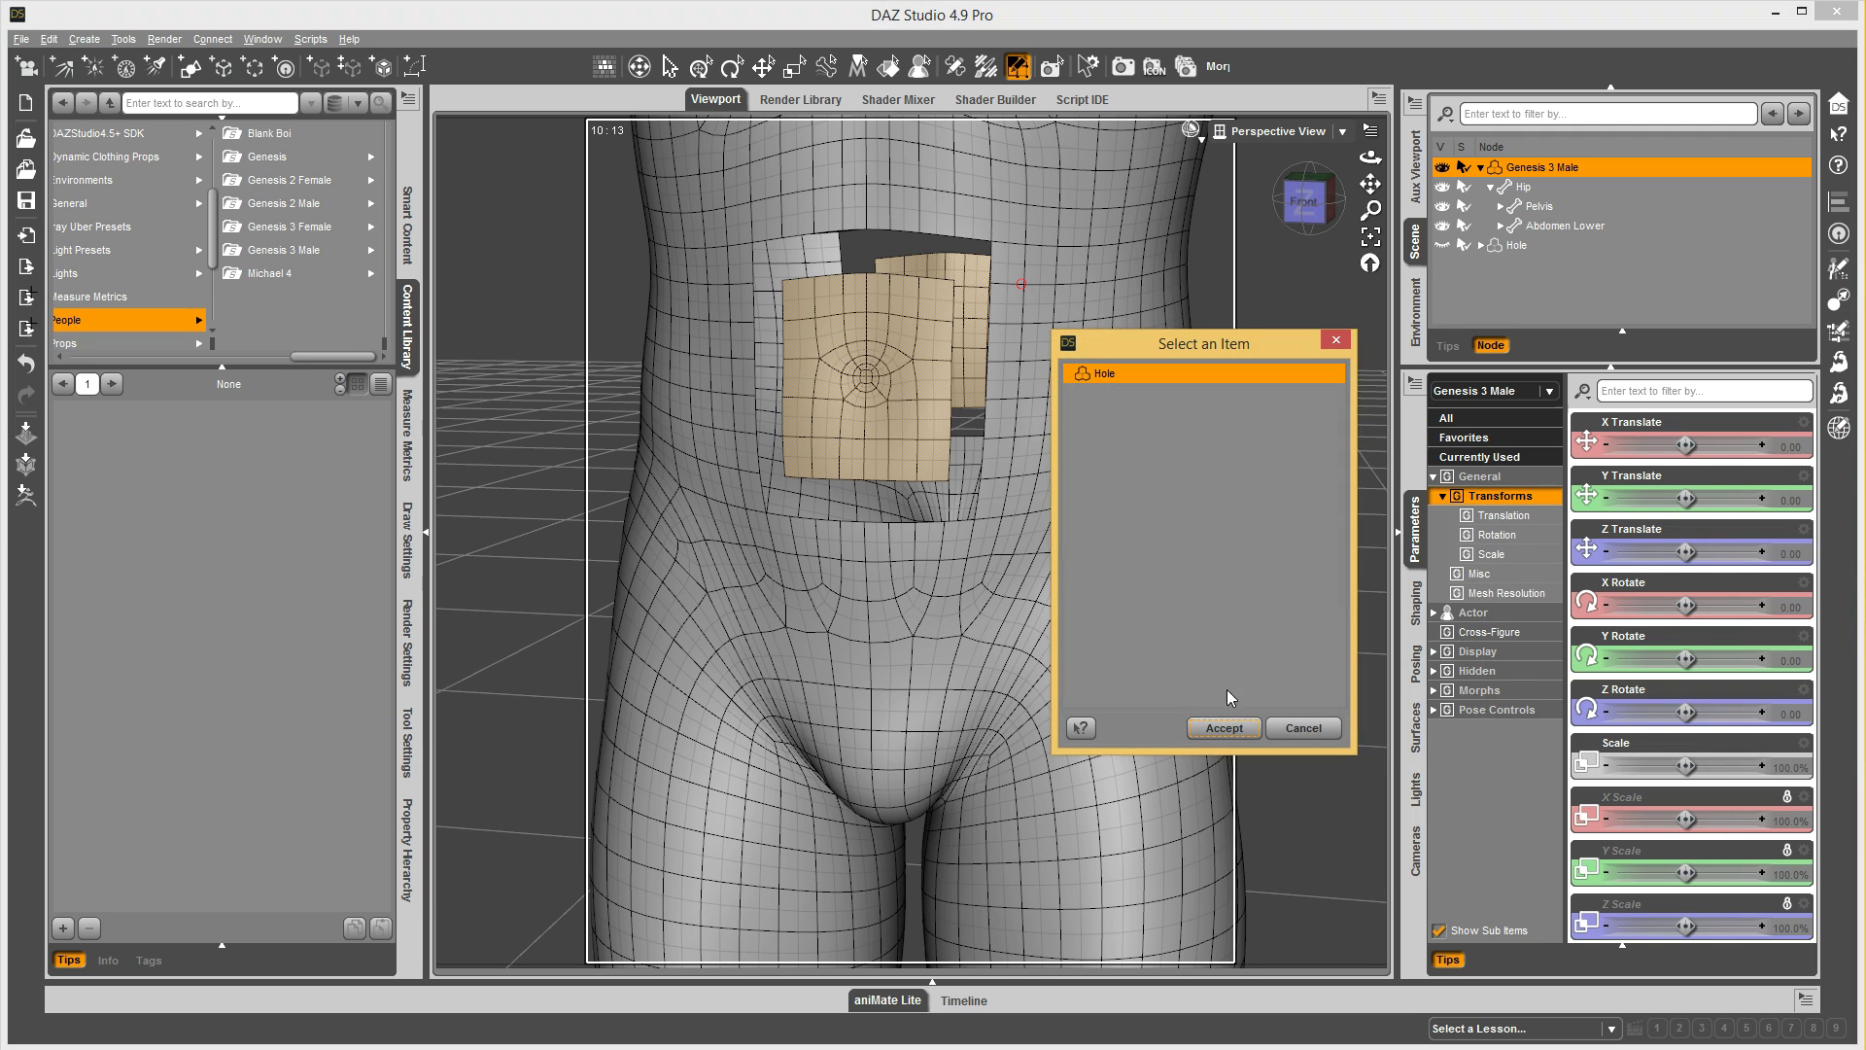
left_click(1223, 728)
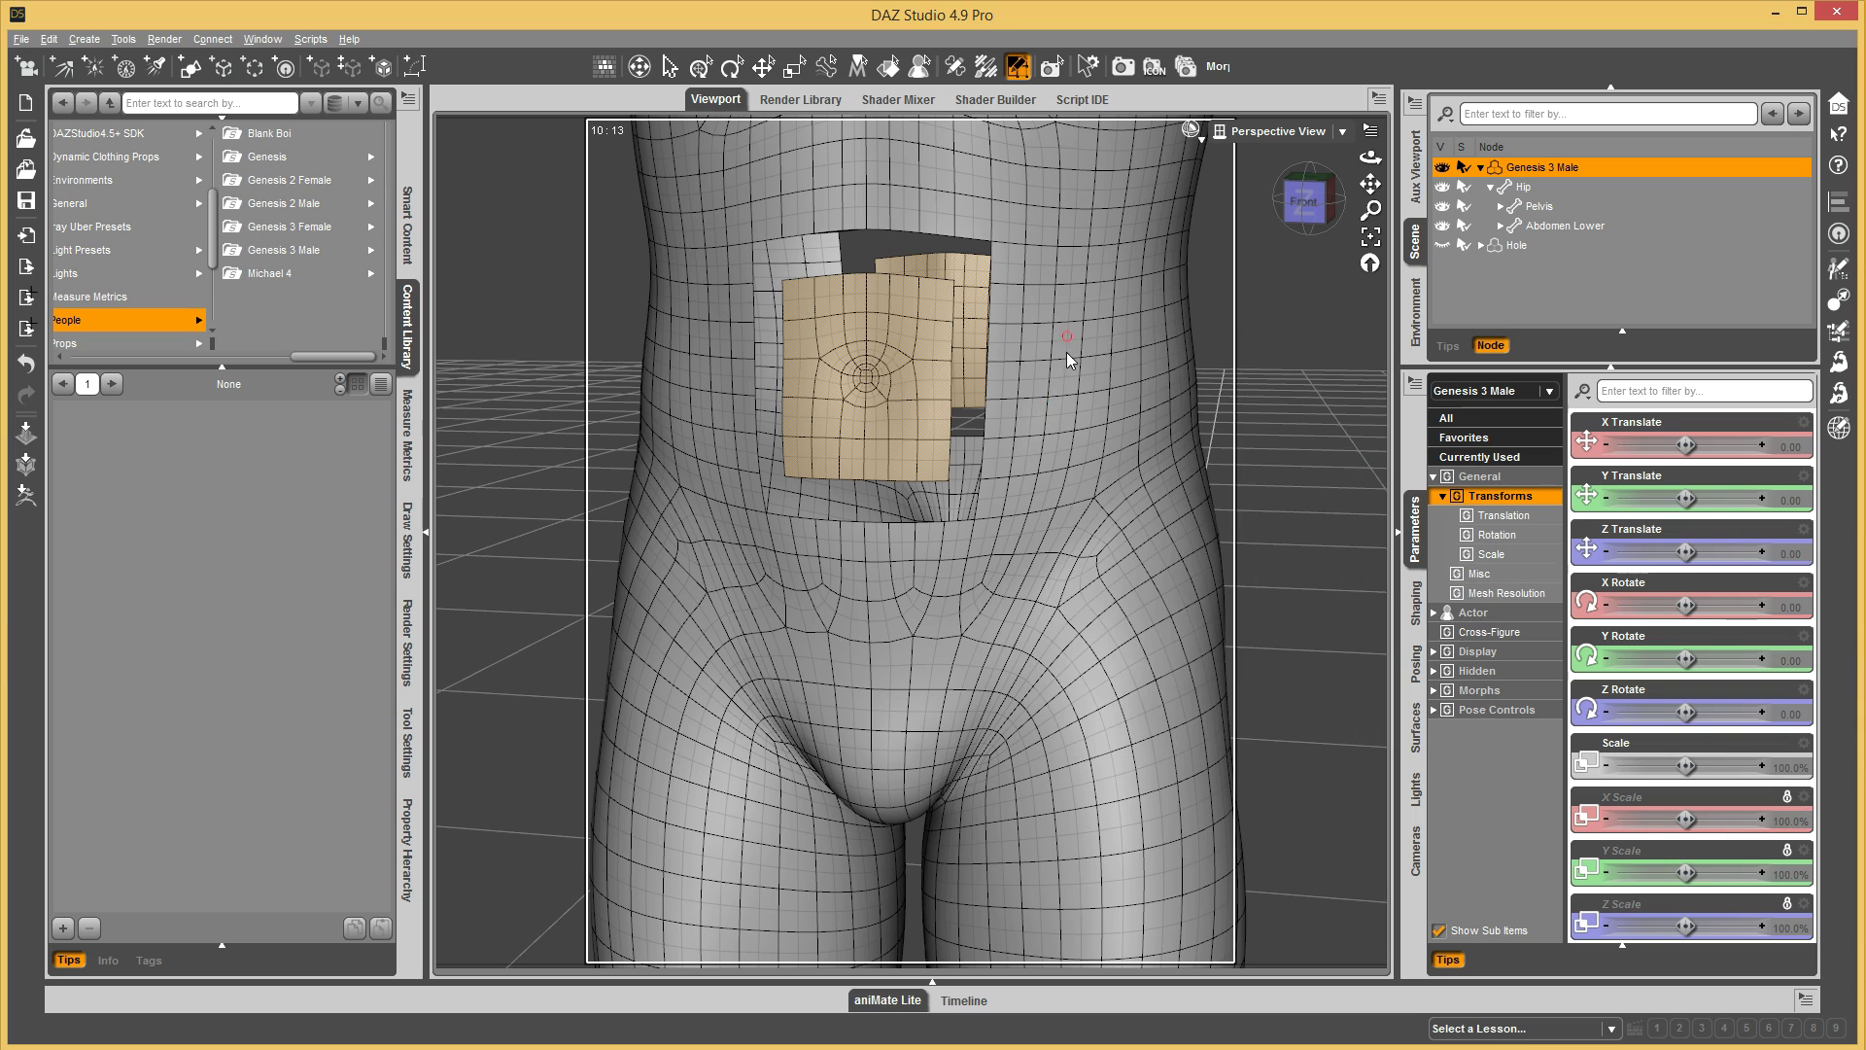
- Clear the face selection and show all hidden polygons of Genesis 3 Male again
right_click(1085, 334)
mouse_move(1228, 409)
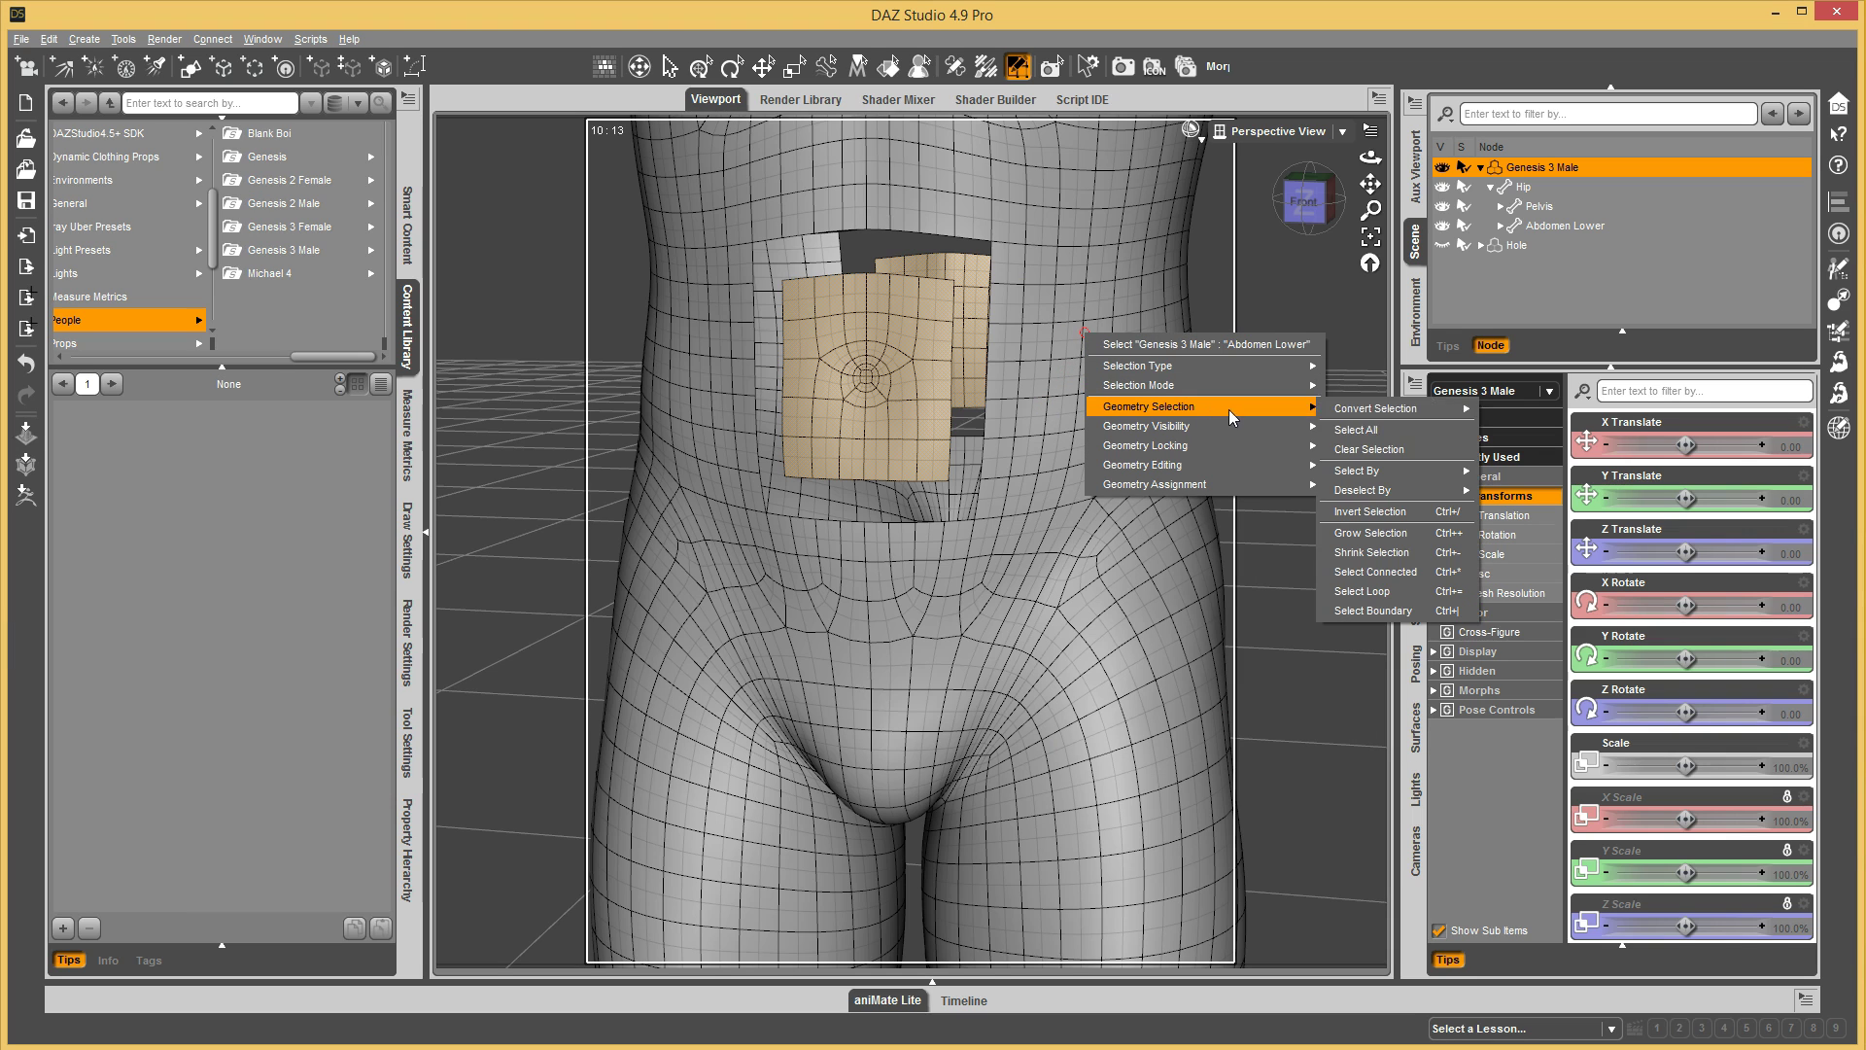
left_click(1386, 450)
right_click(1047, 370)
mouse_move(1215, 471)
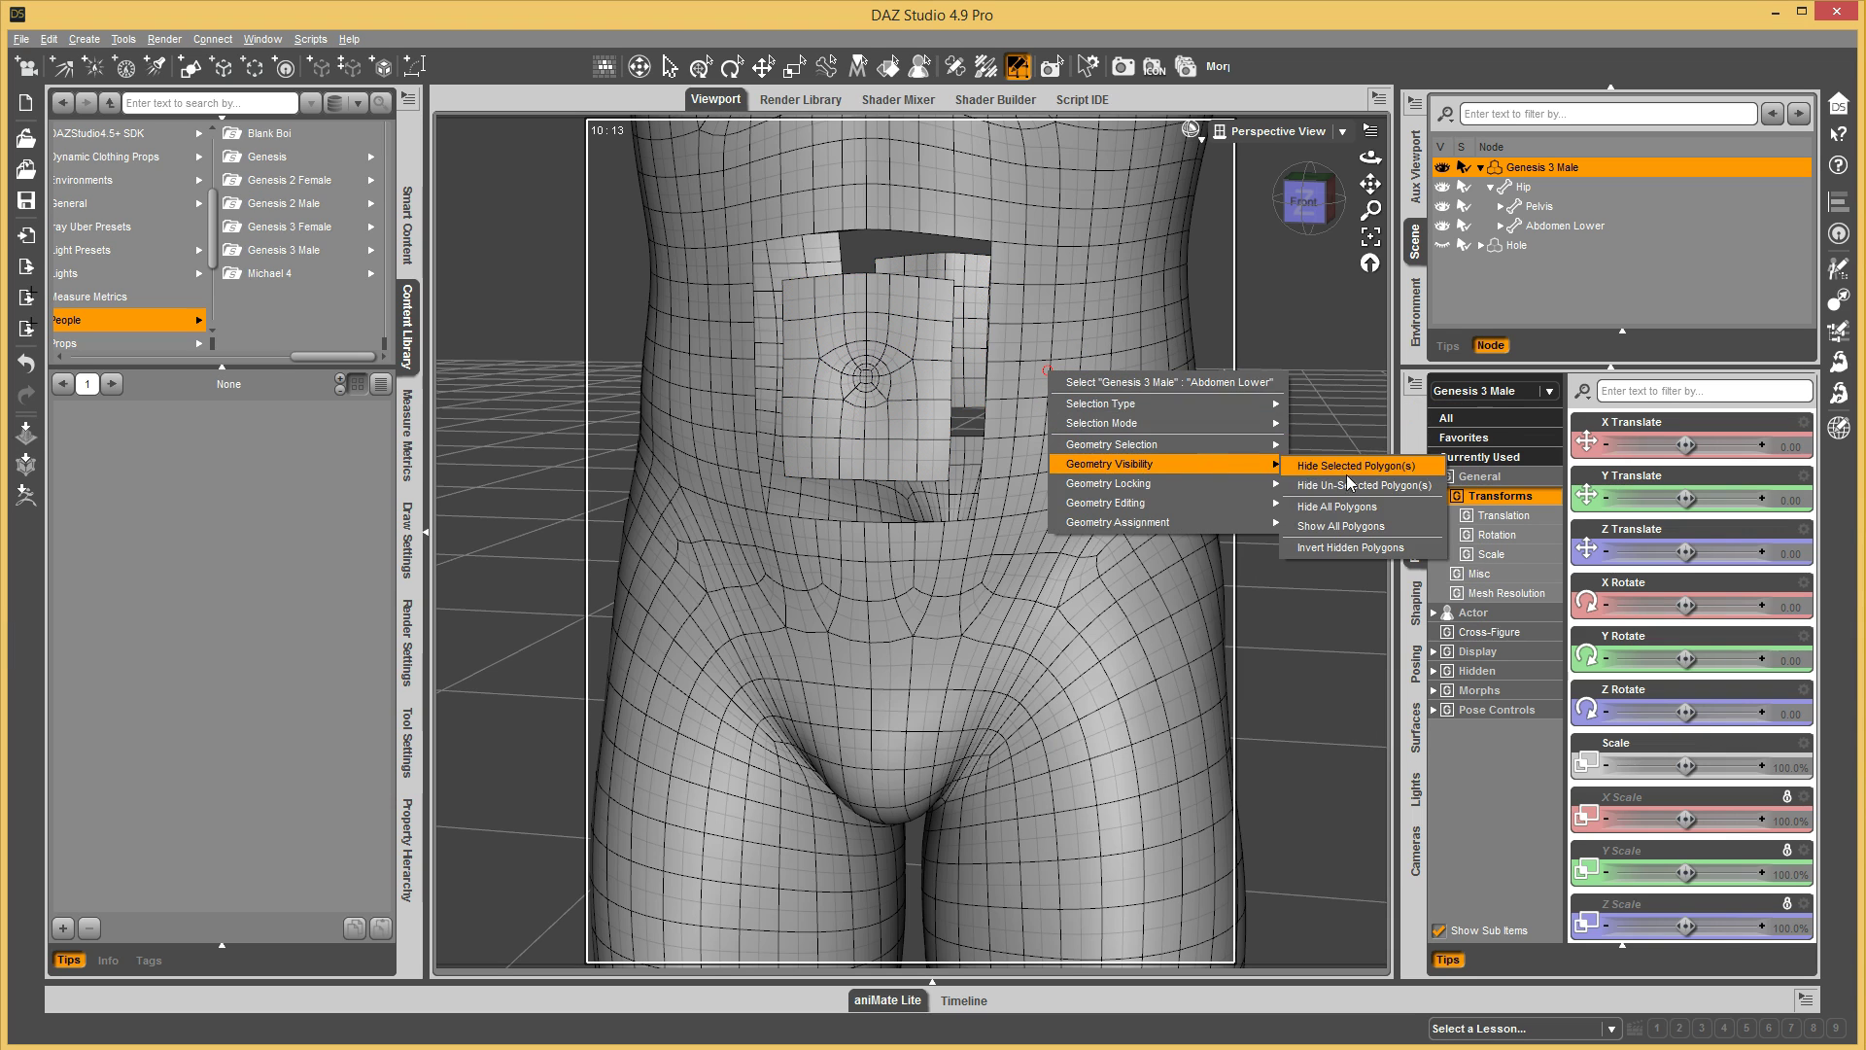
left_click(1365, 525)
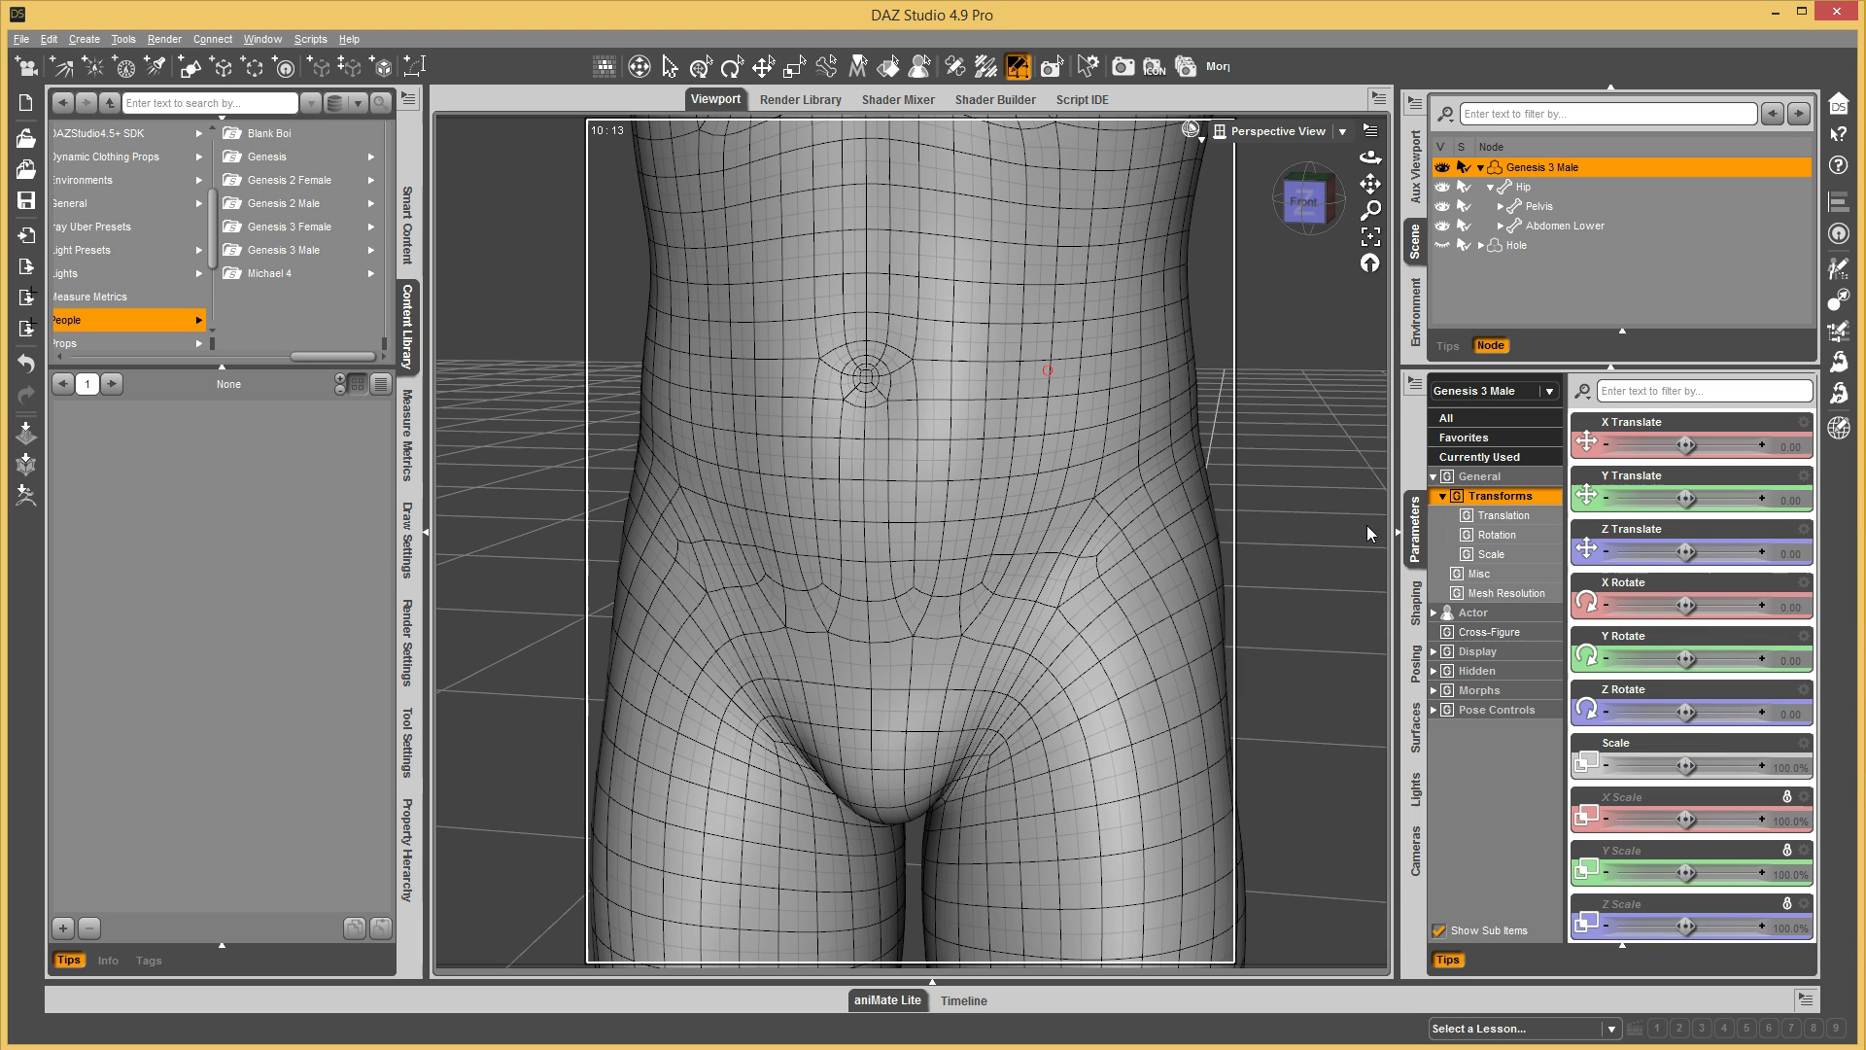
- Make the Hole object visible again and set its Fit To target to None
left_click(1442, 245)
left_click(1519, 246)
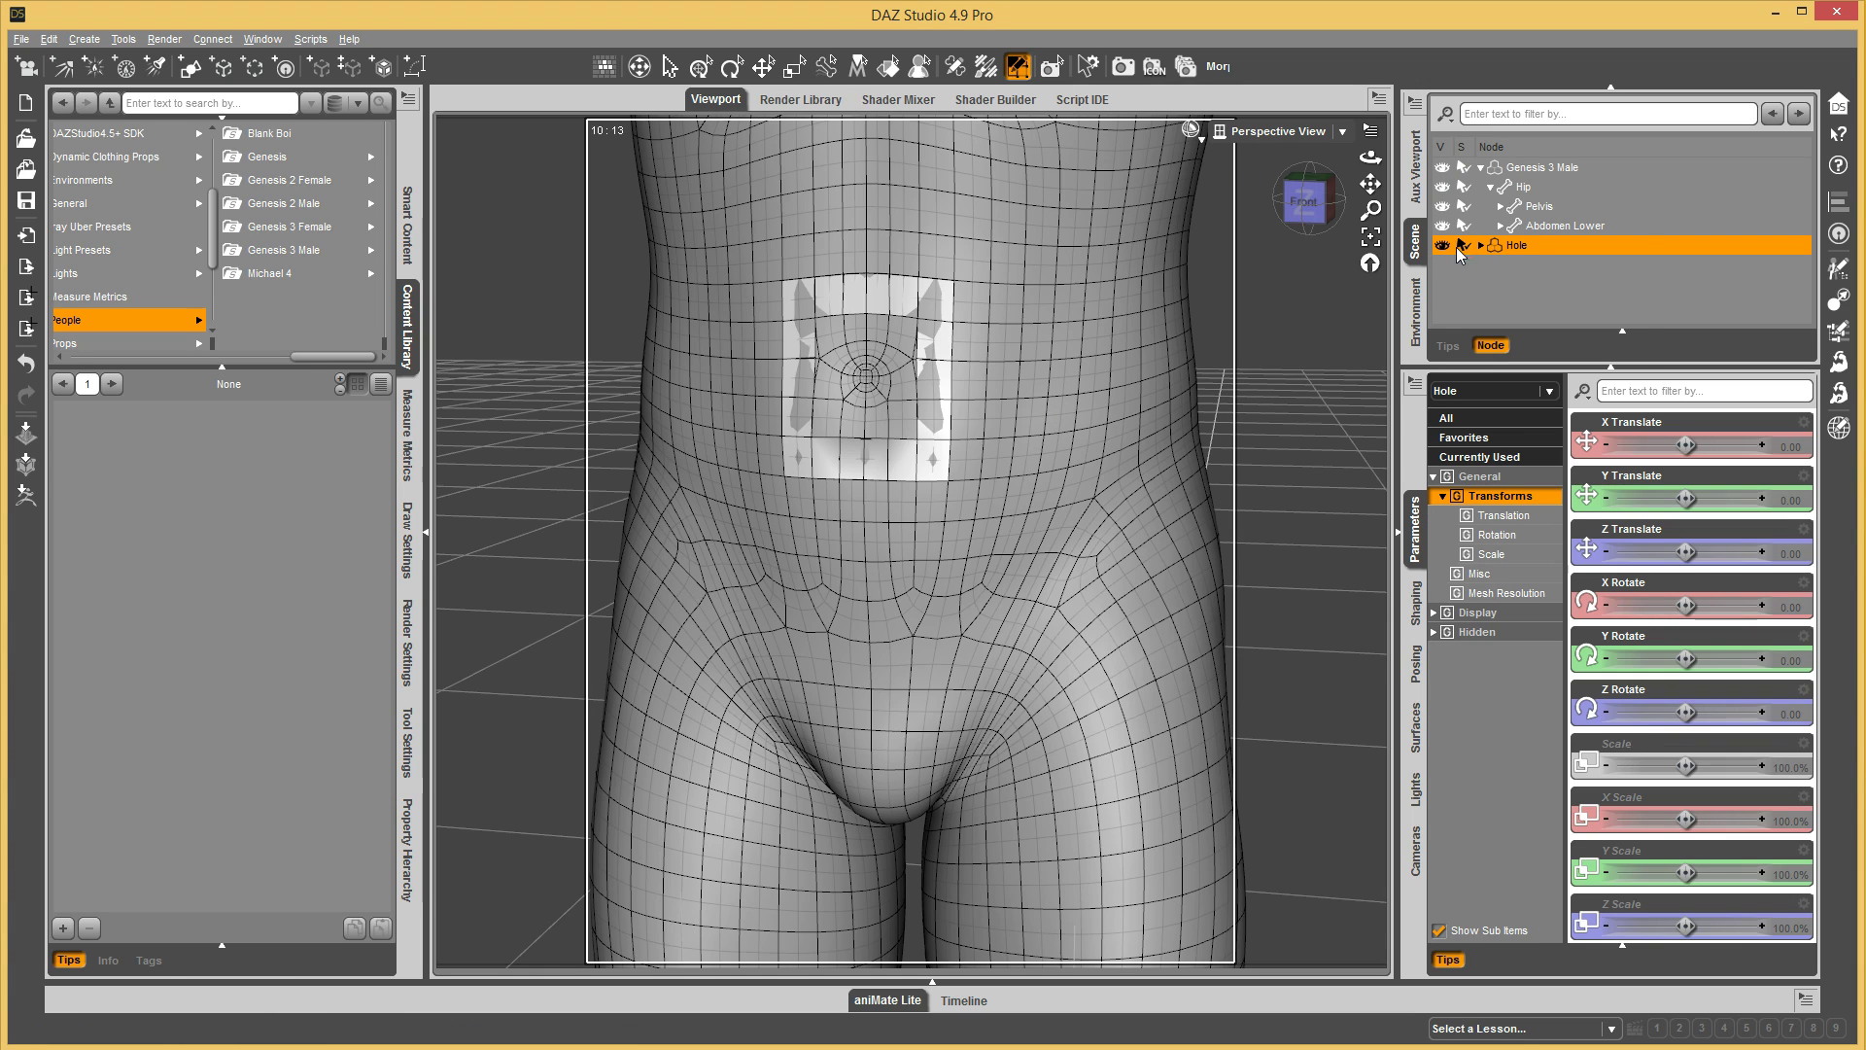
right_click(1506, 246)
left_click(1562, 295)
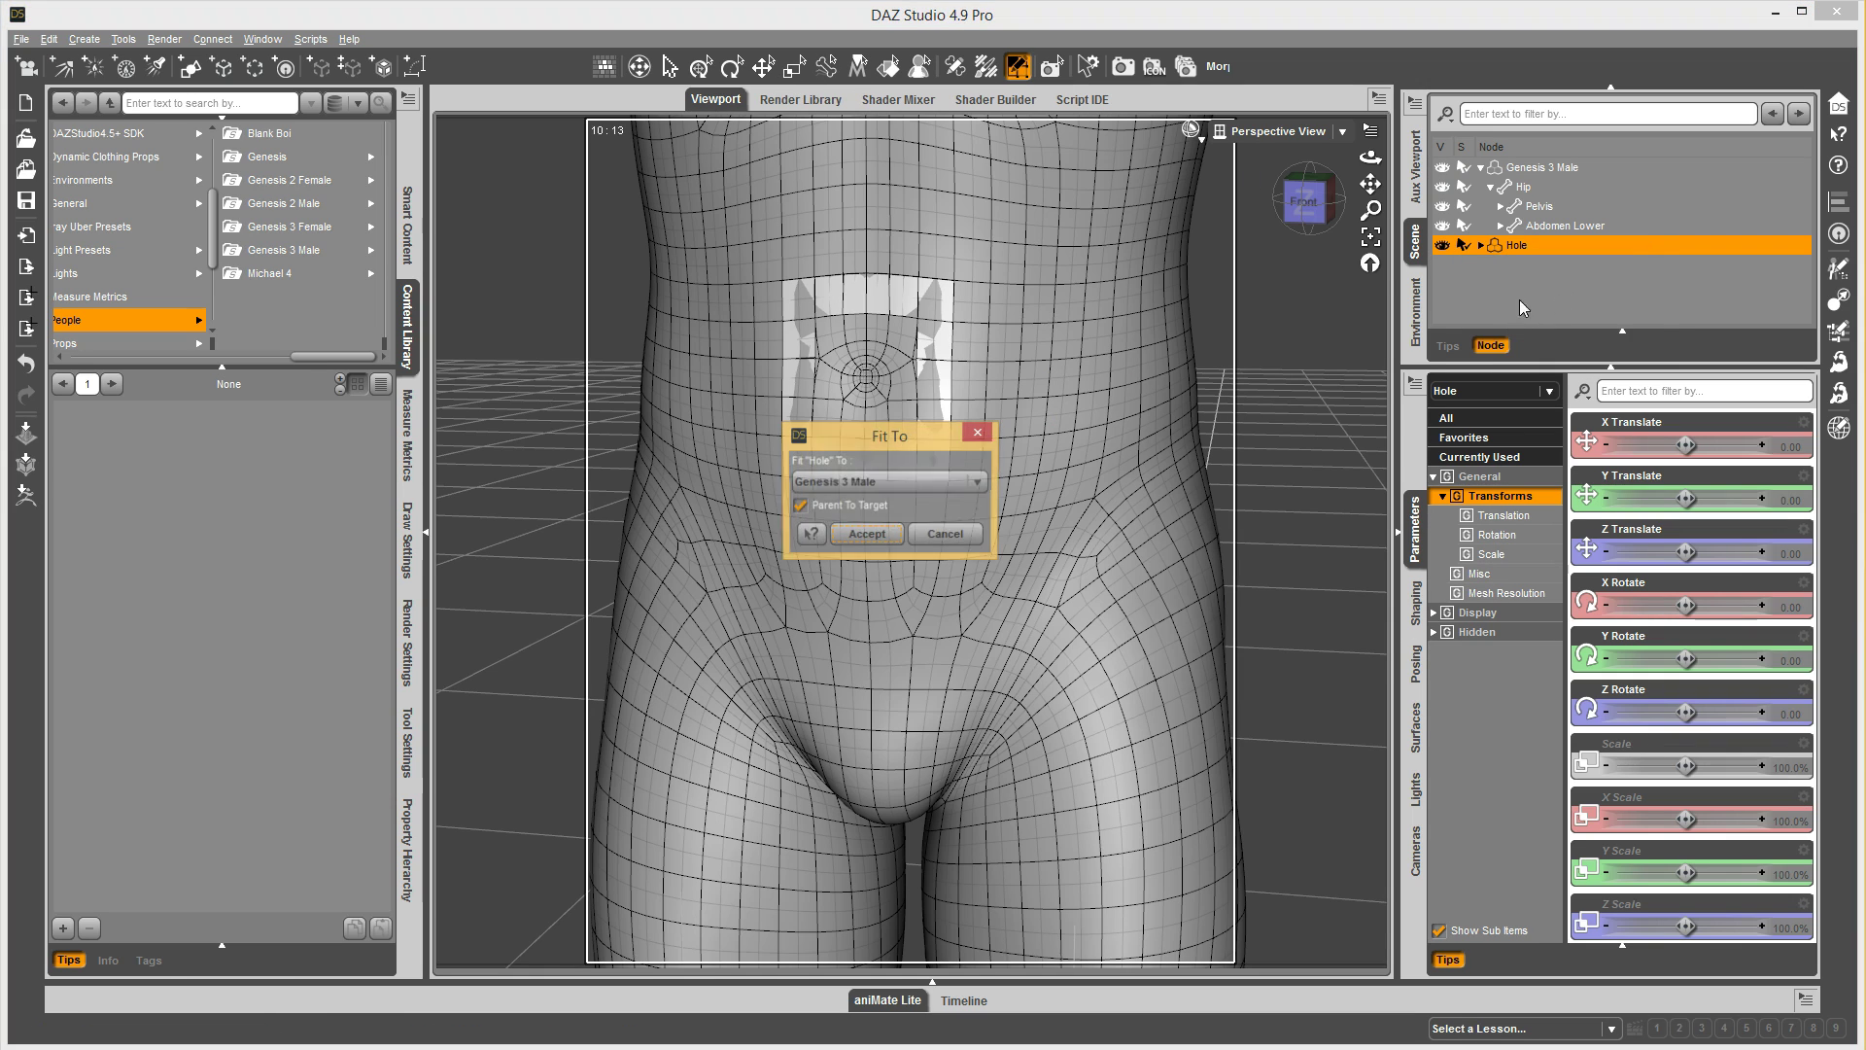
left_click(866, 535)
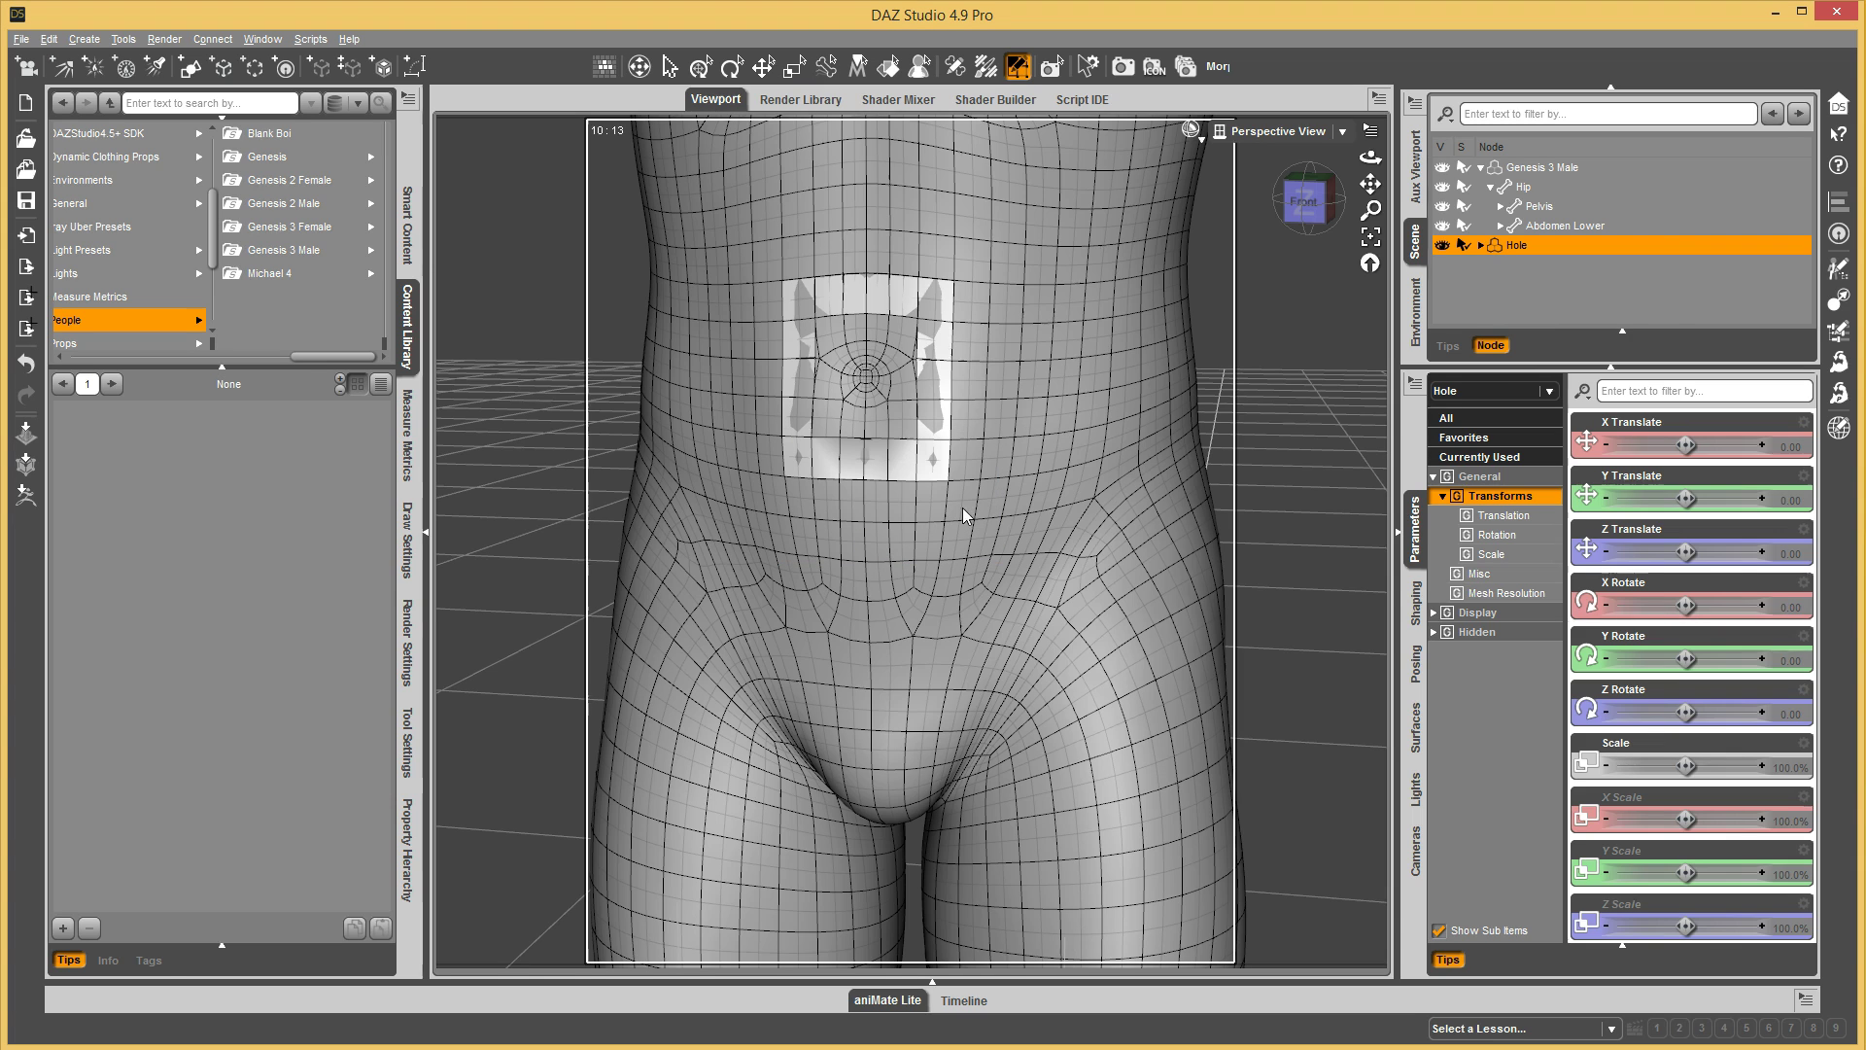
- Fit Hole to Genesis 3 Male and parent it to the target figure
right_click(1524, 254)
left_click(1561, 296)
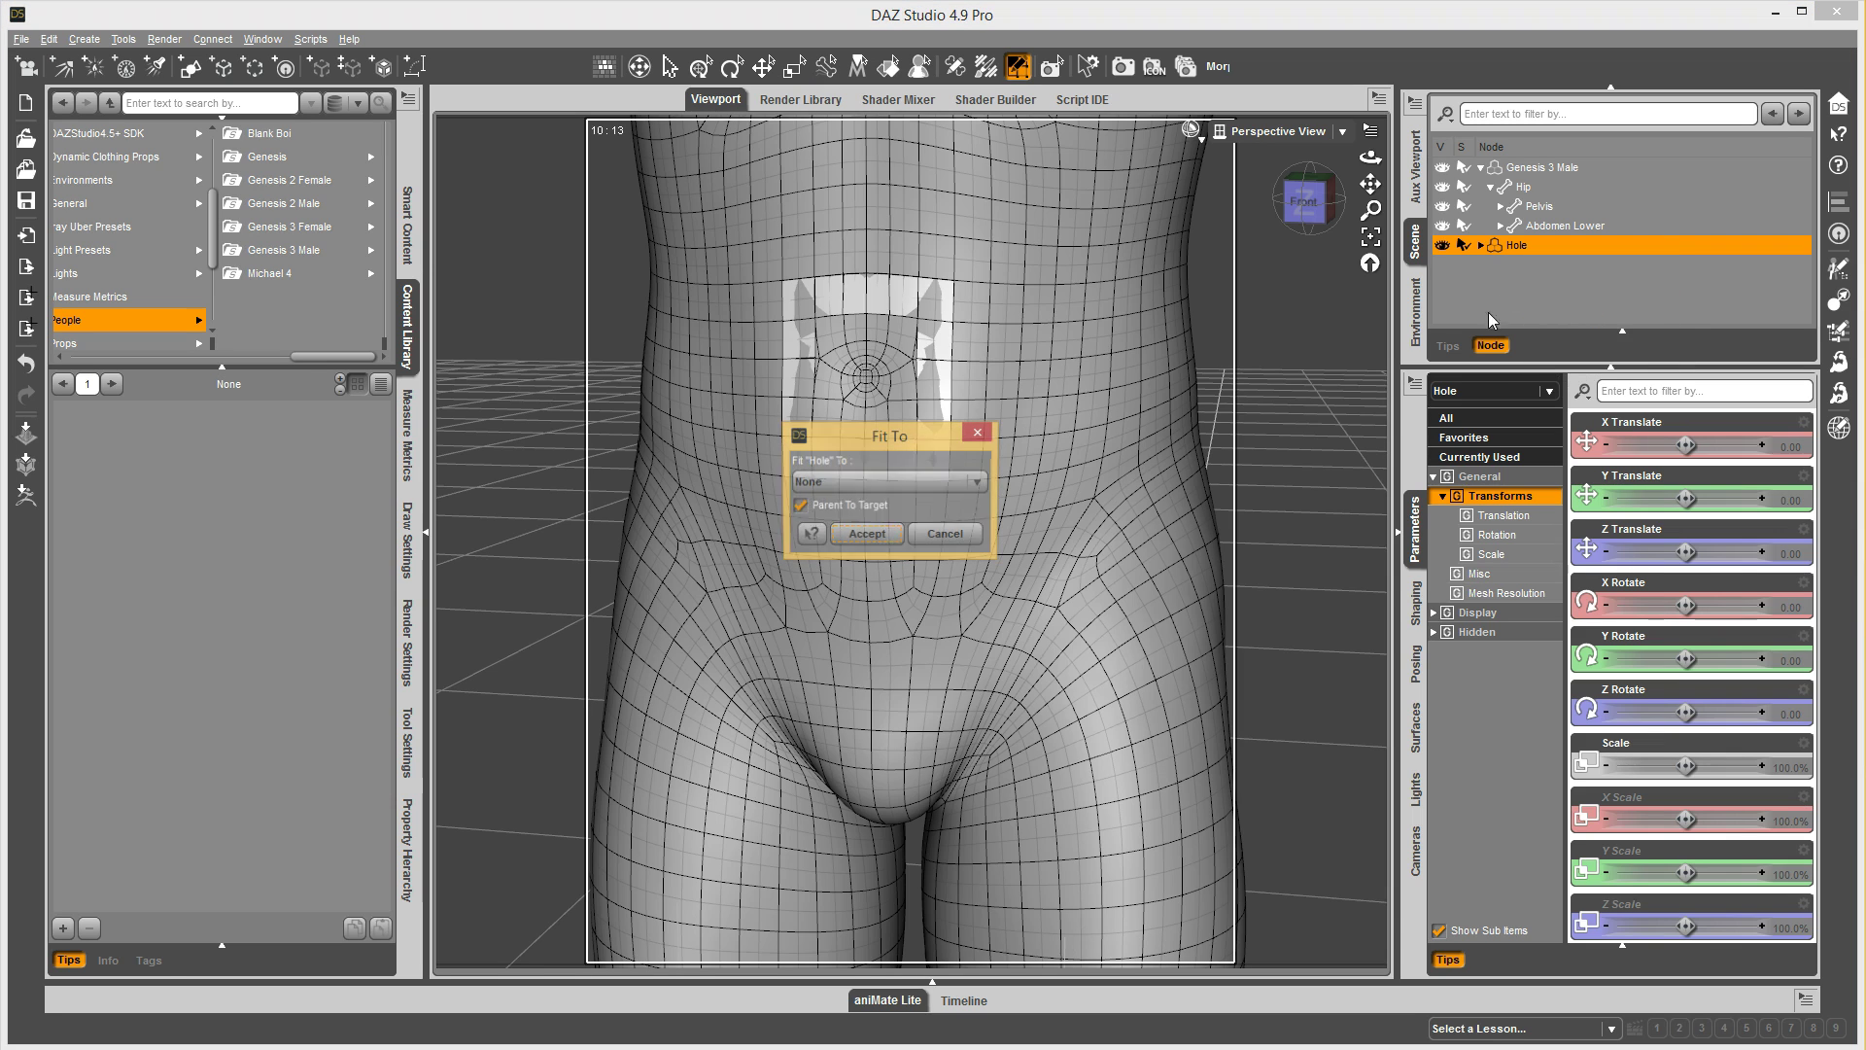
left_click(863, 483)
left_click(861, 502)
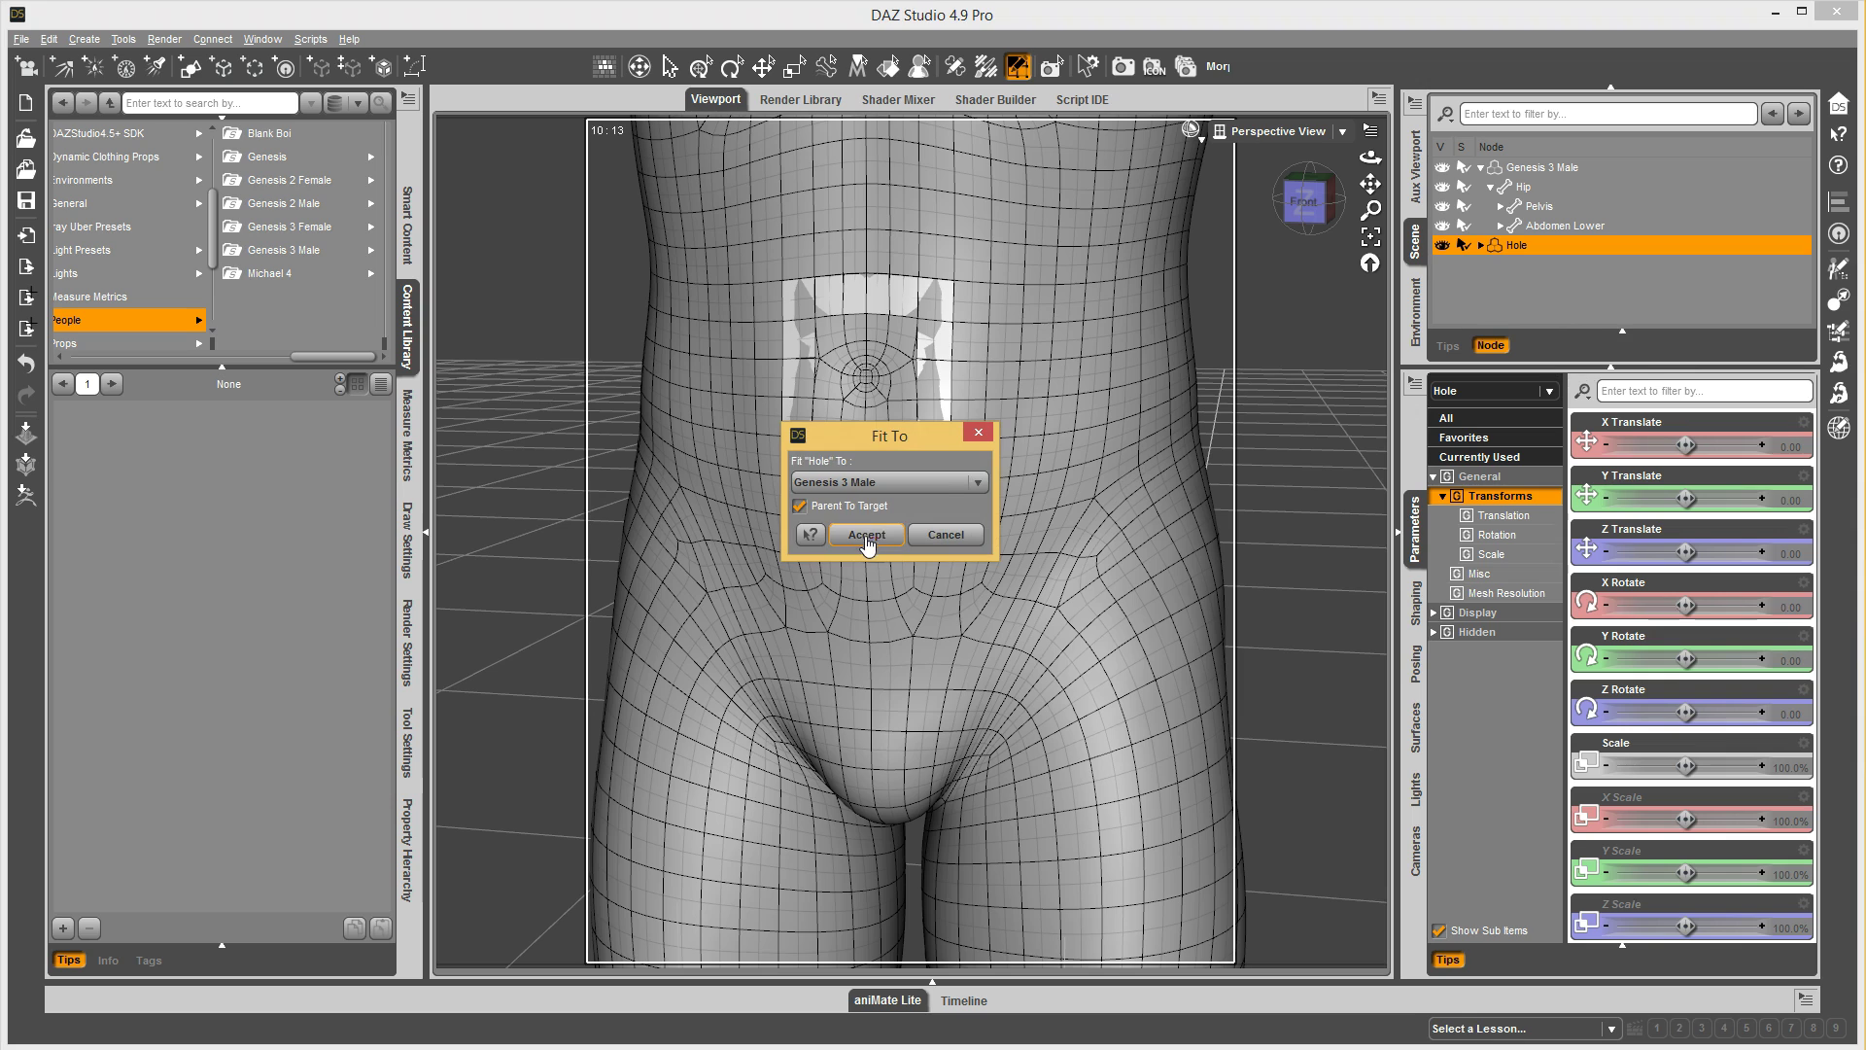
left_click(865, 535)
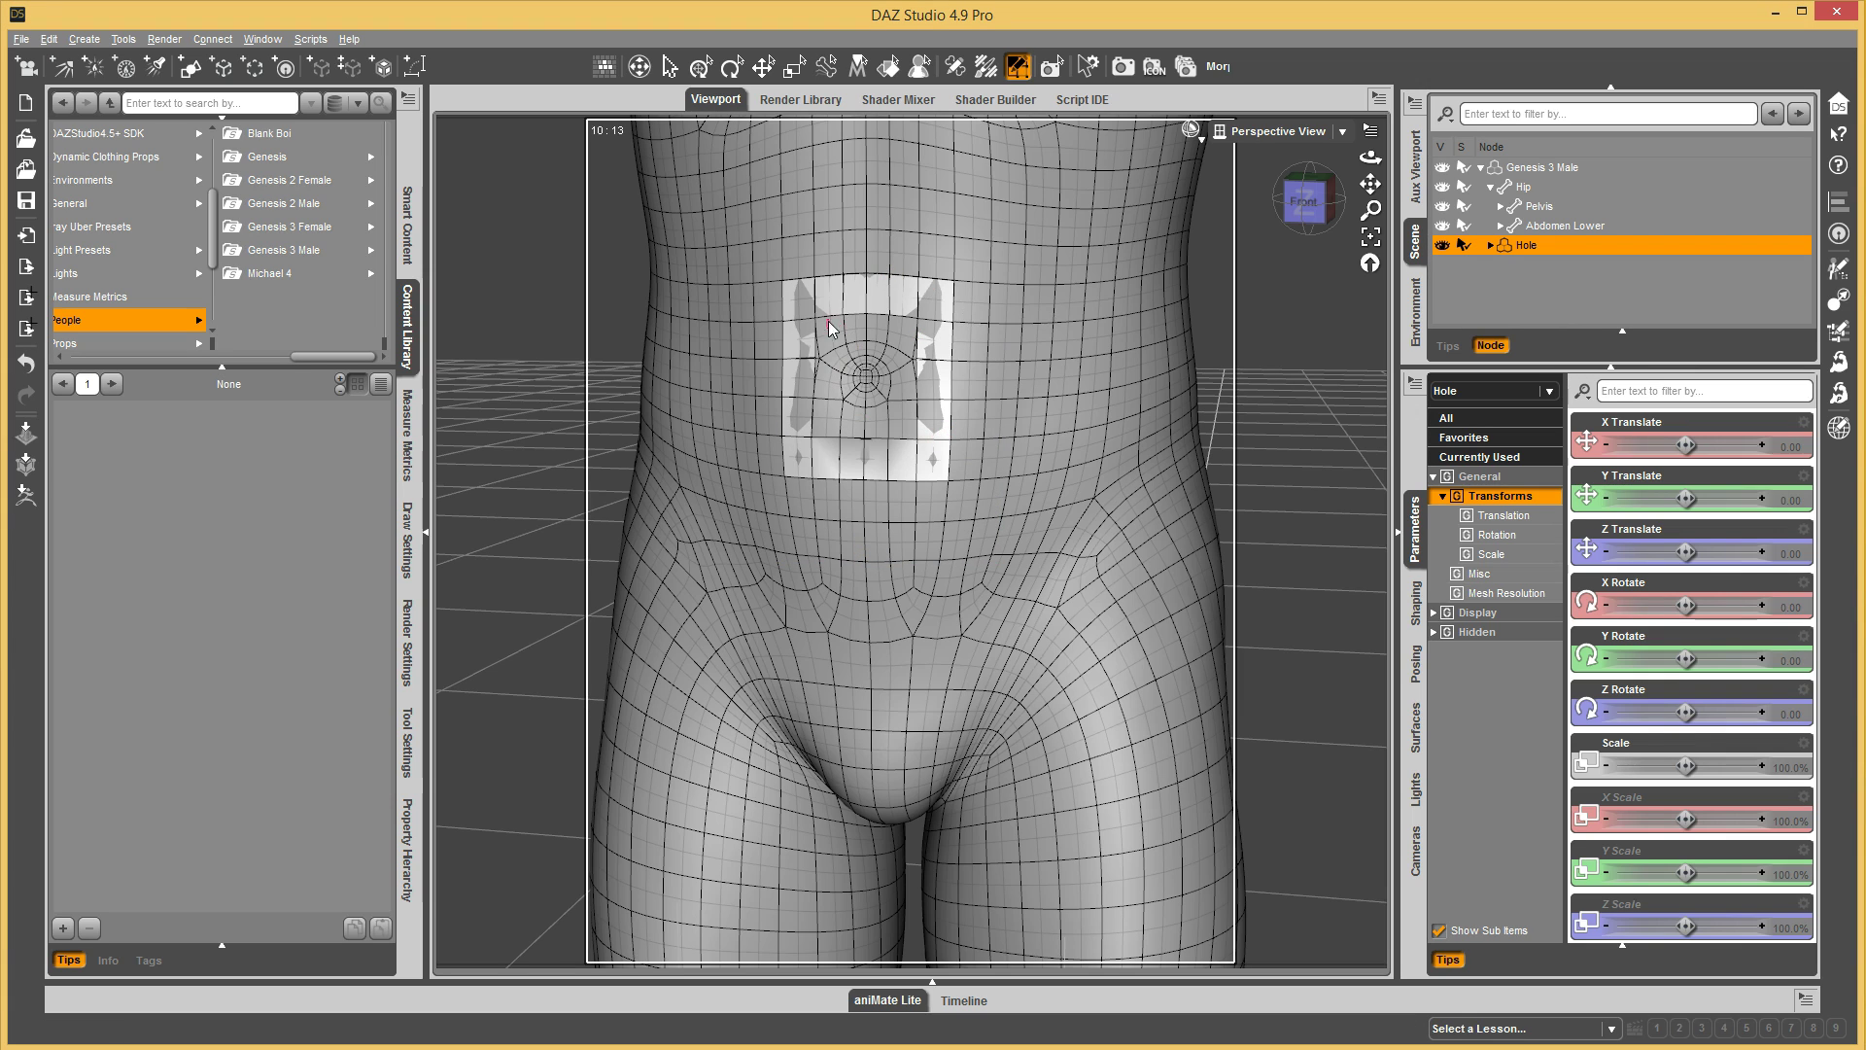
- Switch to the Universal Tool and inspect the grafted hole through the torso from the side and front
left_click(1019, 68)
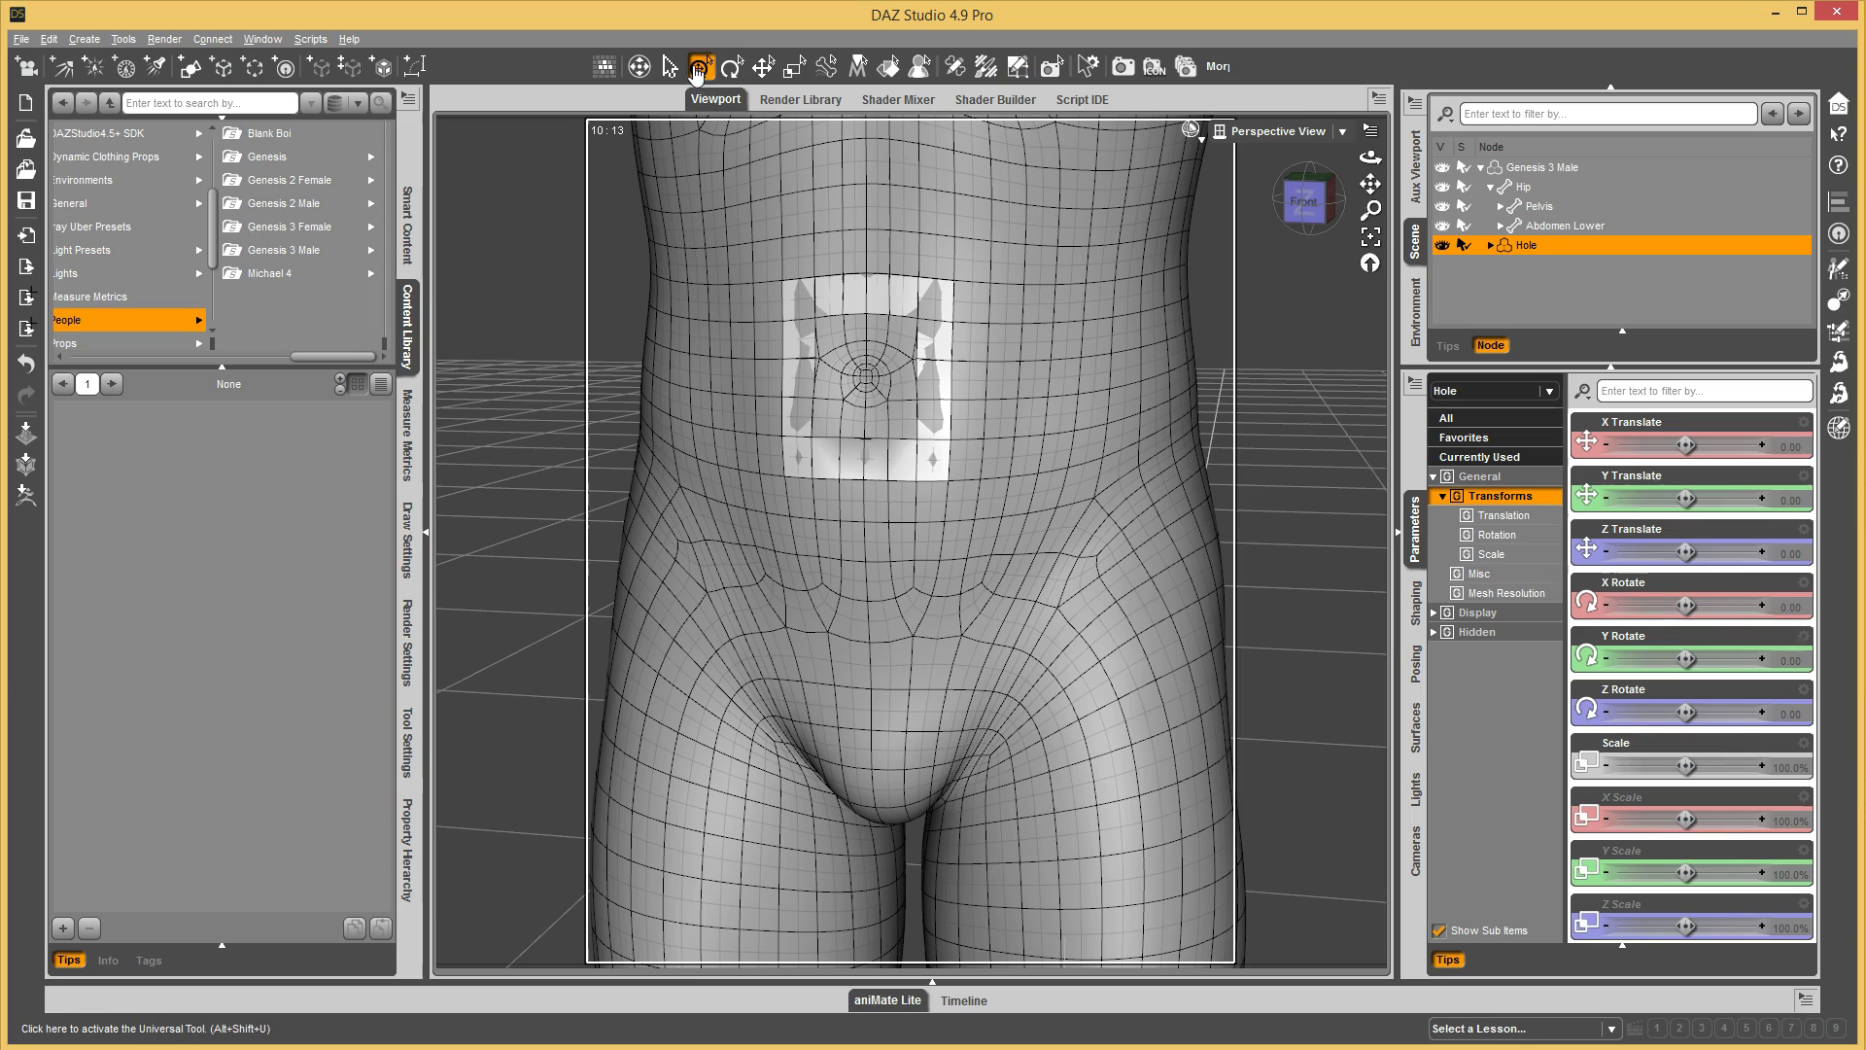
left_click_drag(1302, 206, 1365, 215)
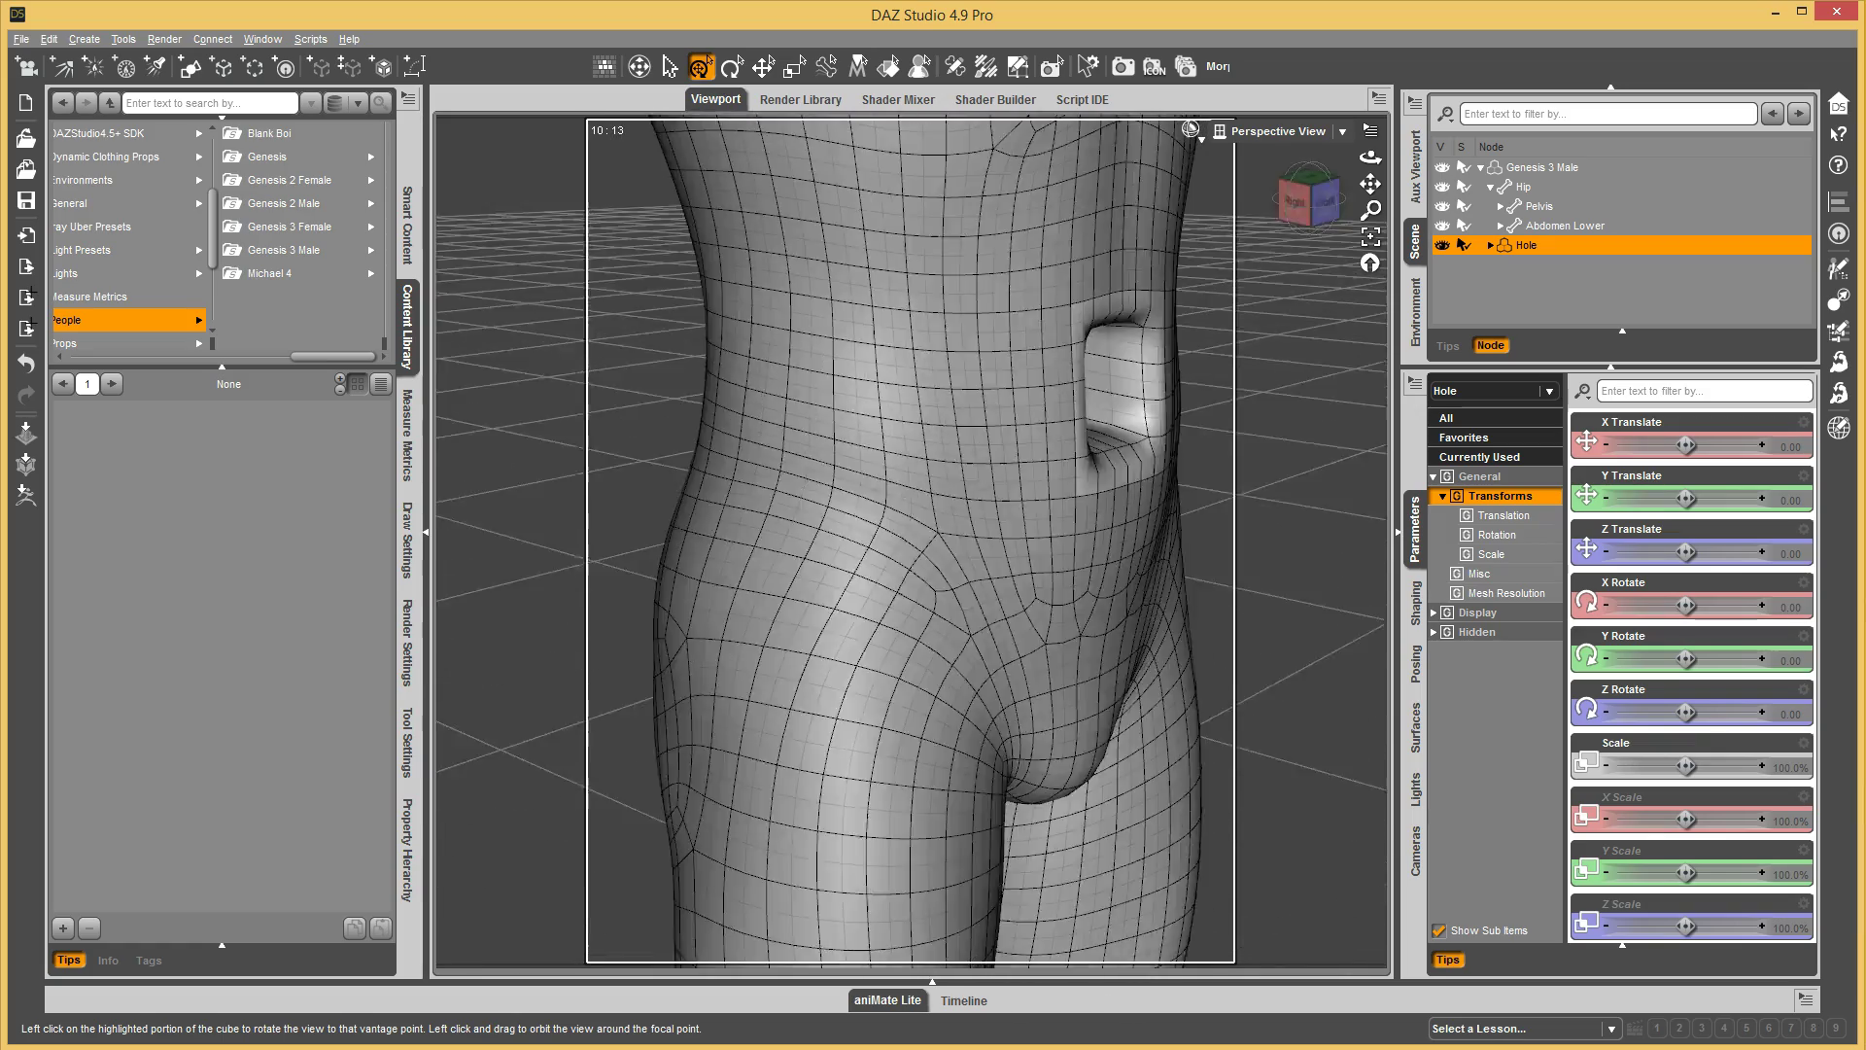
left_click(1299, 209)
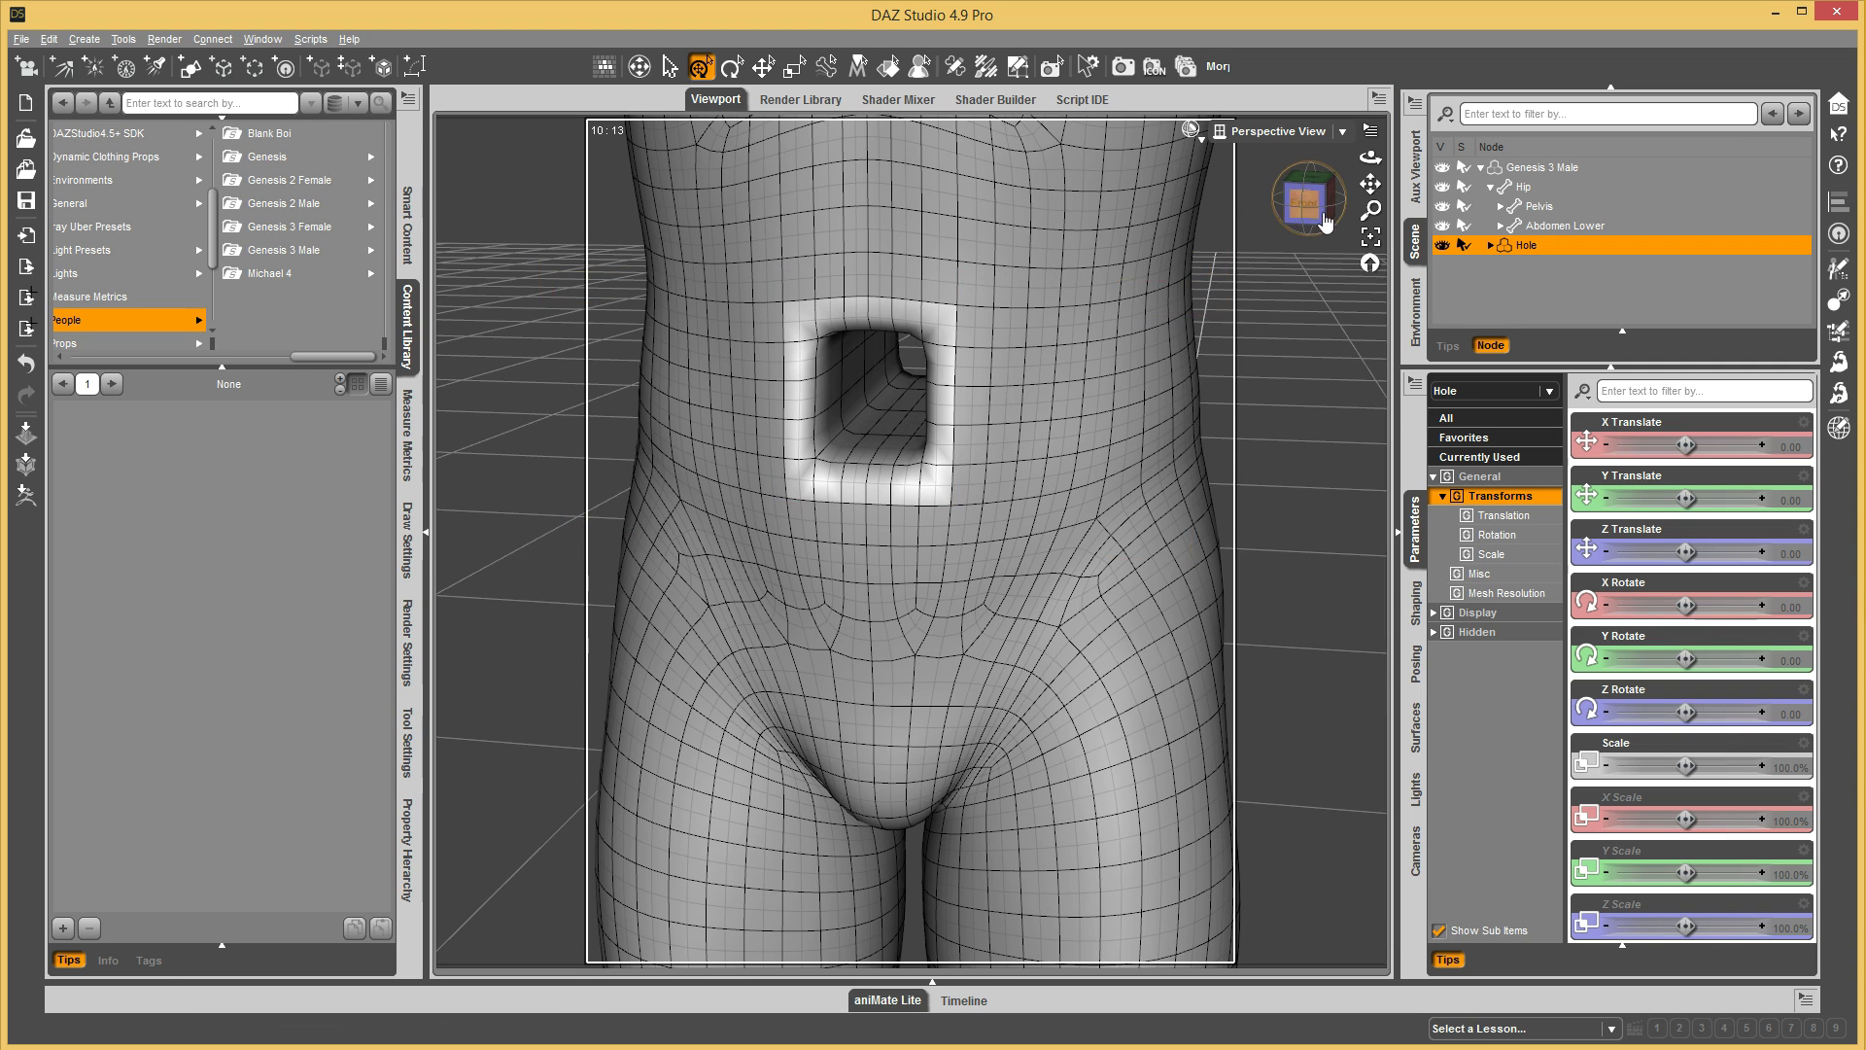
left_click_drag(1298, 212, 1308, 193)
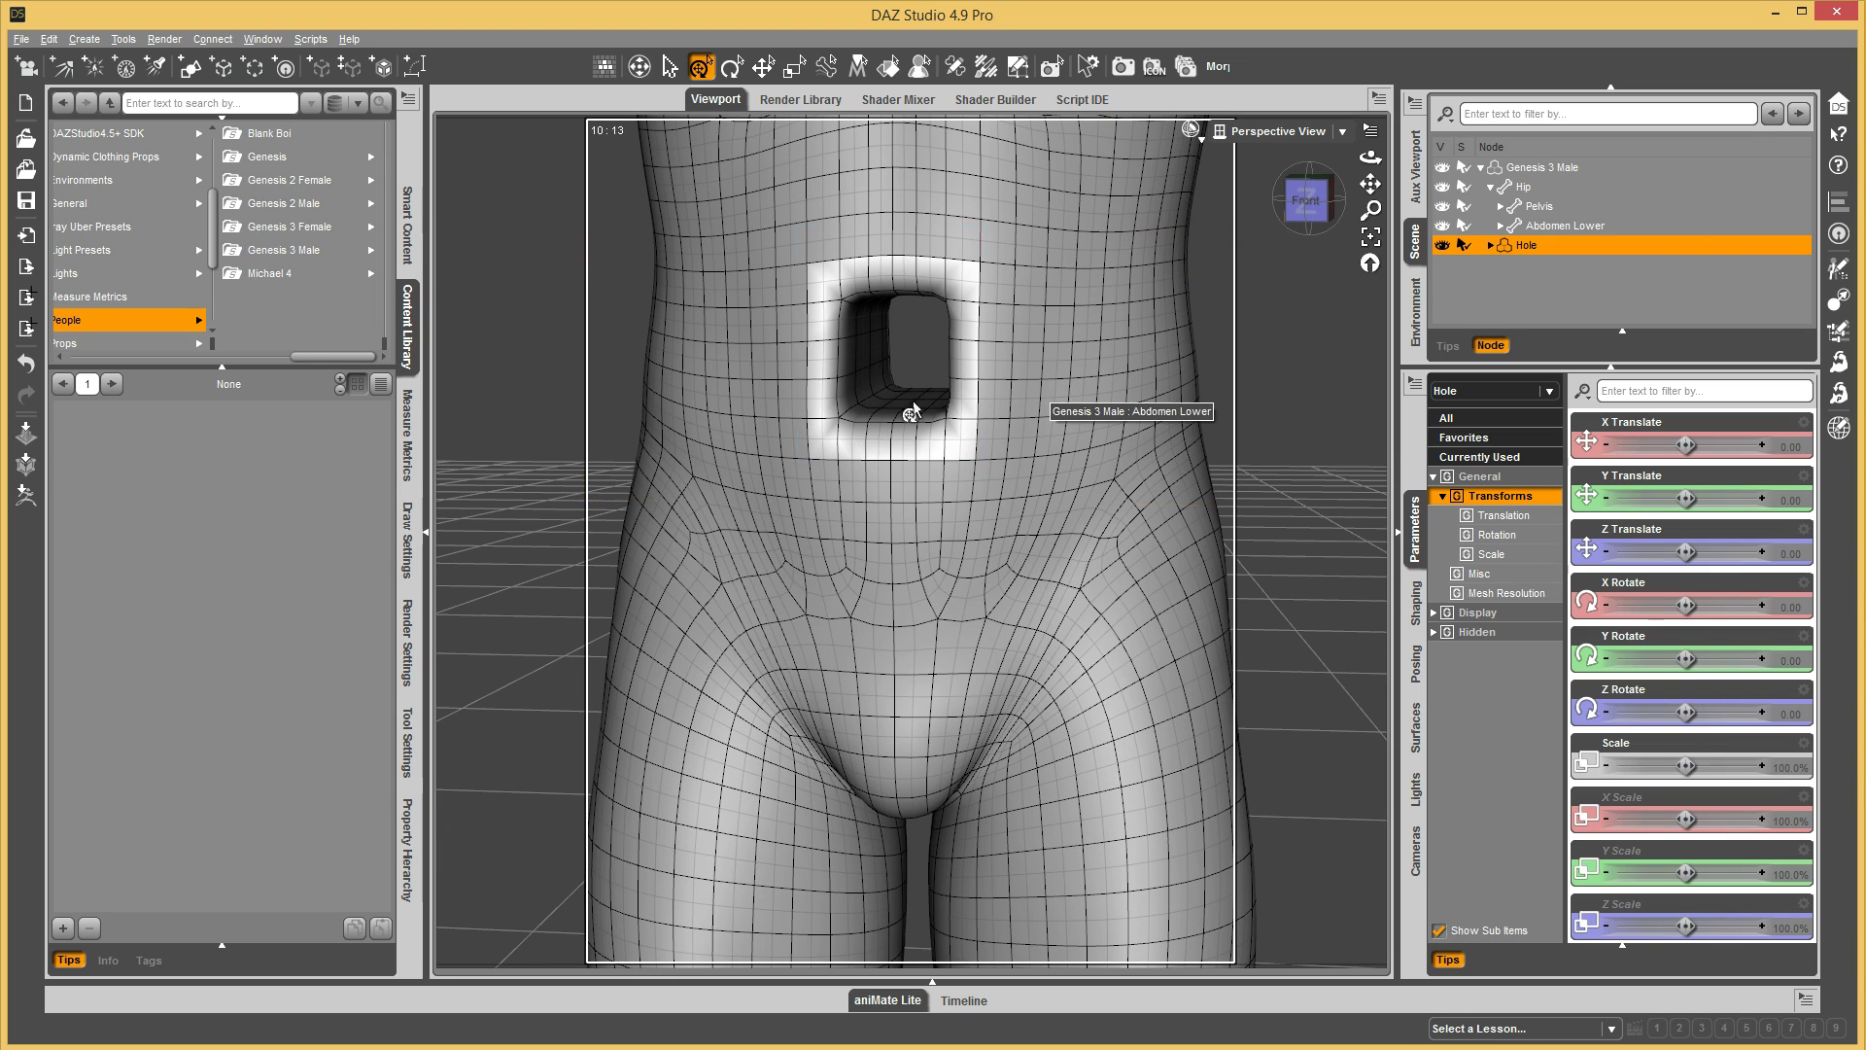
left_click_drag(1307, 209, 1305, 212)
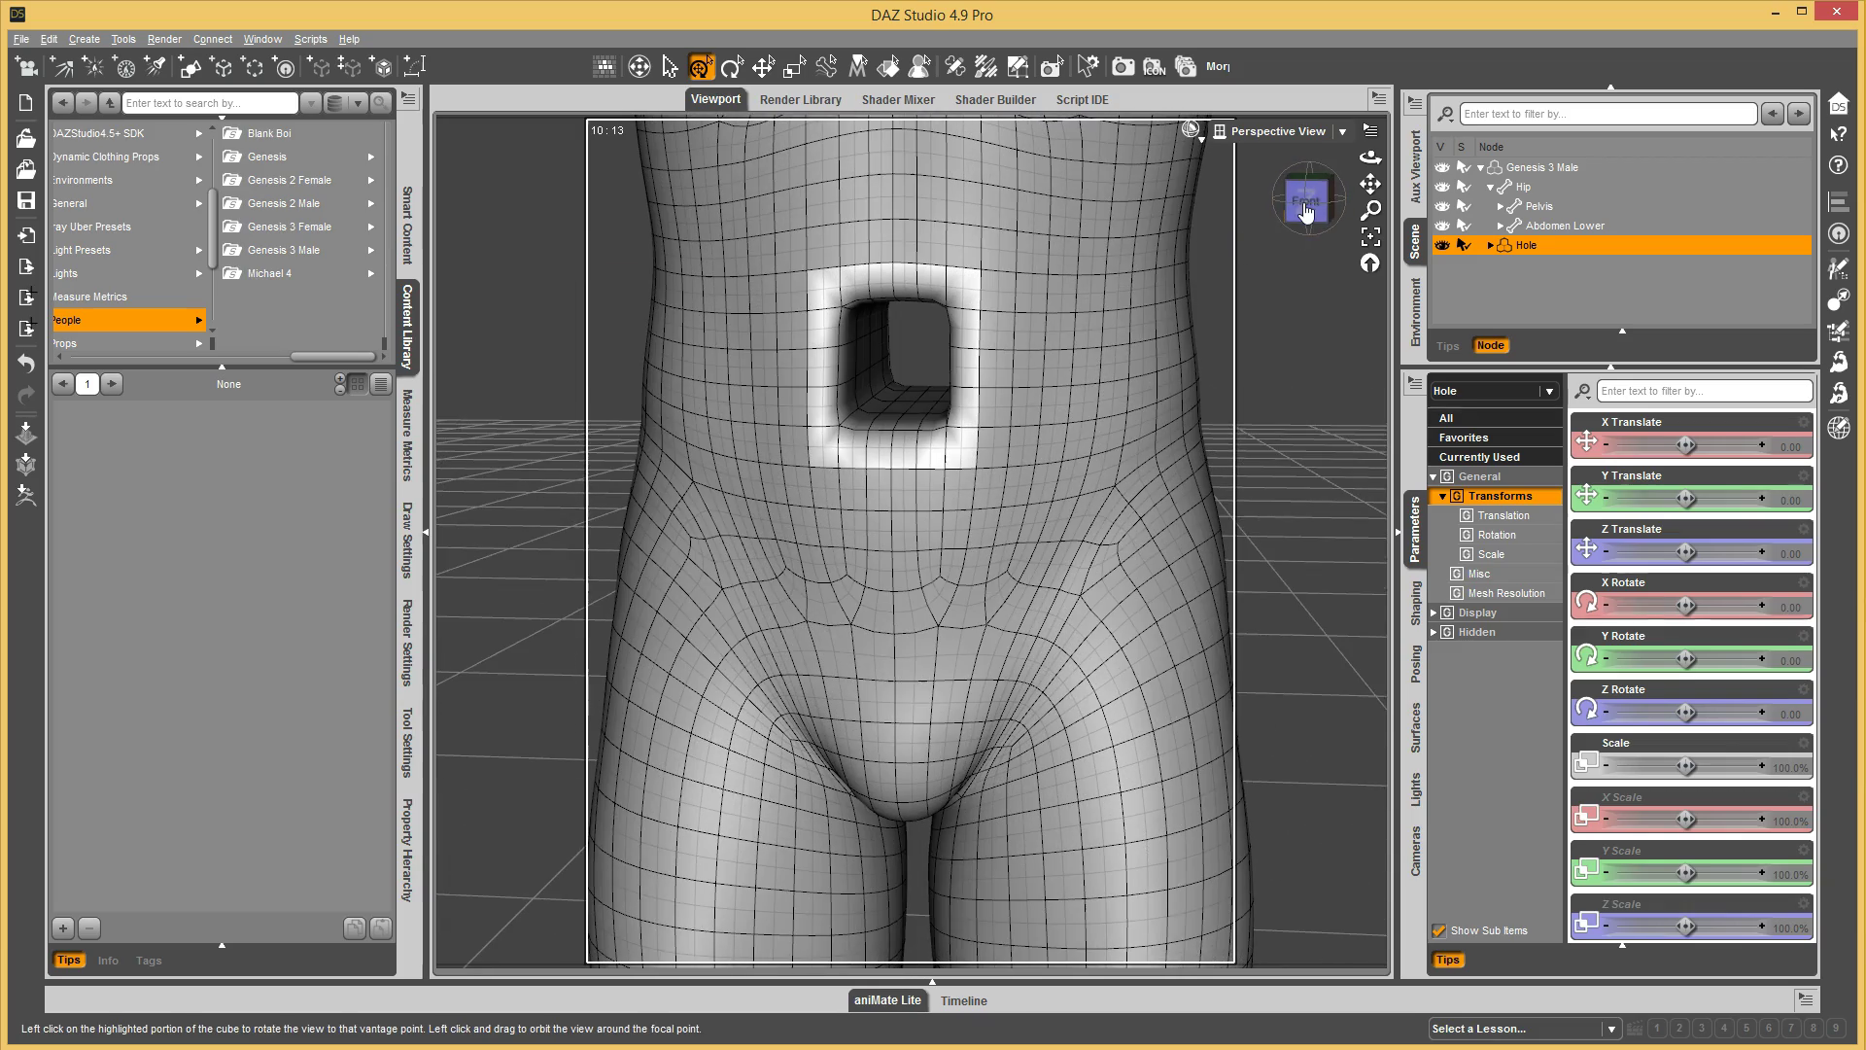